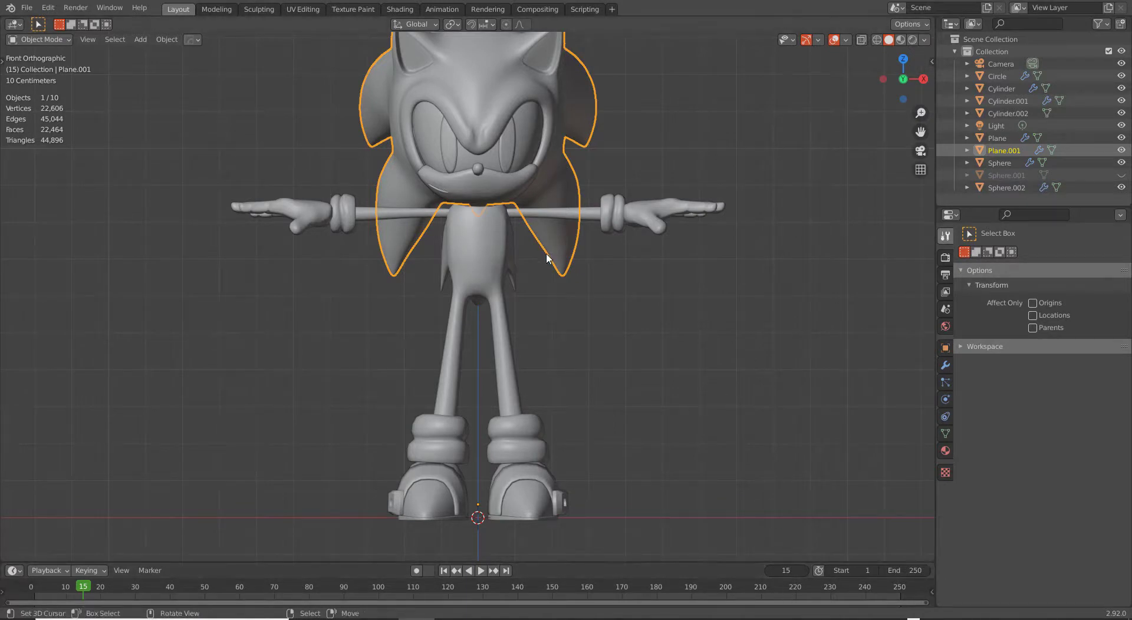
Step: Put the head and quills mesh Plane.001 into Edit Mode and select all of its geometry
middle_drag(511, 237, 525, 264)
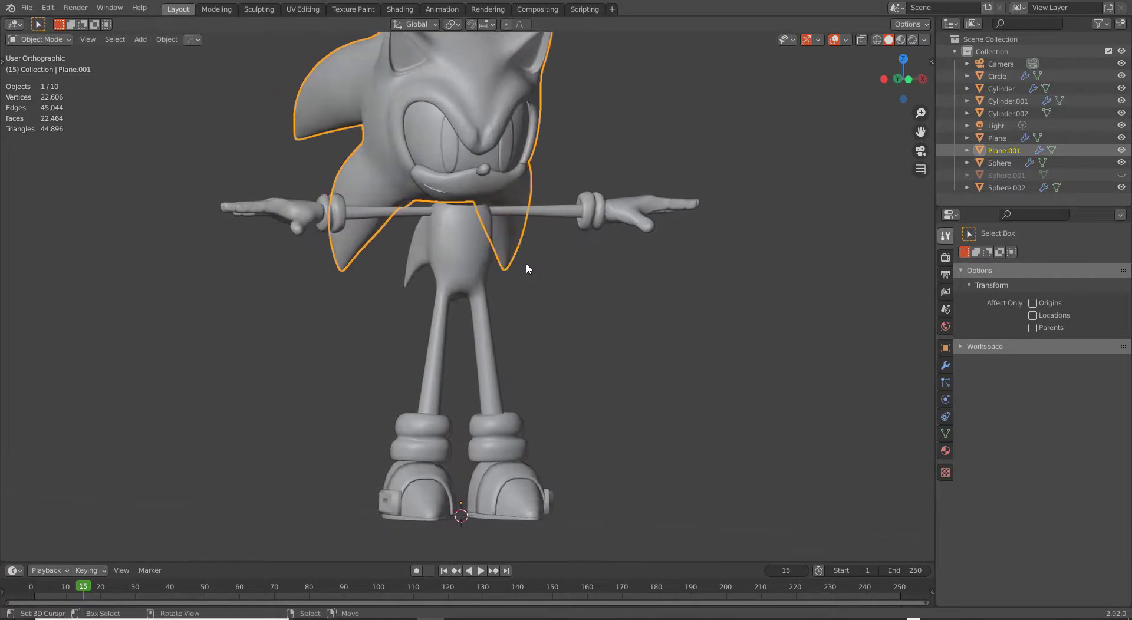
key(KP_1)
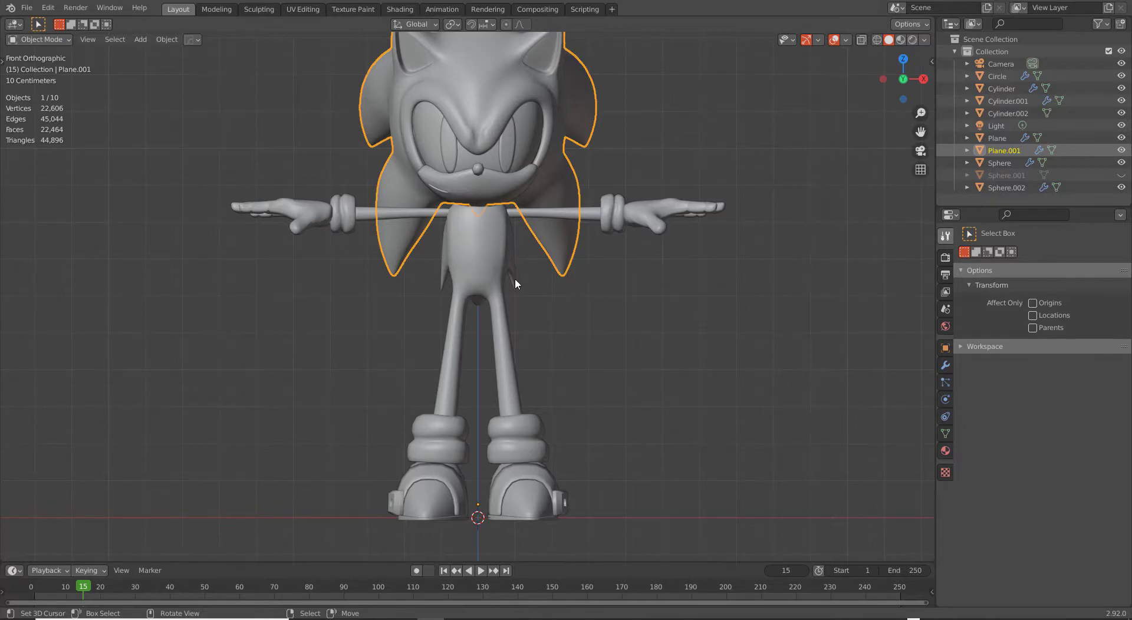
key(Tab)
middle_drag(515, 281, 459, 169)
middle_drag(561, 195, 548, 217)
key(a)
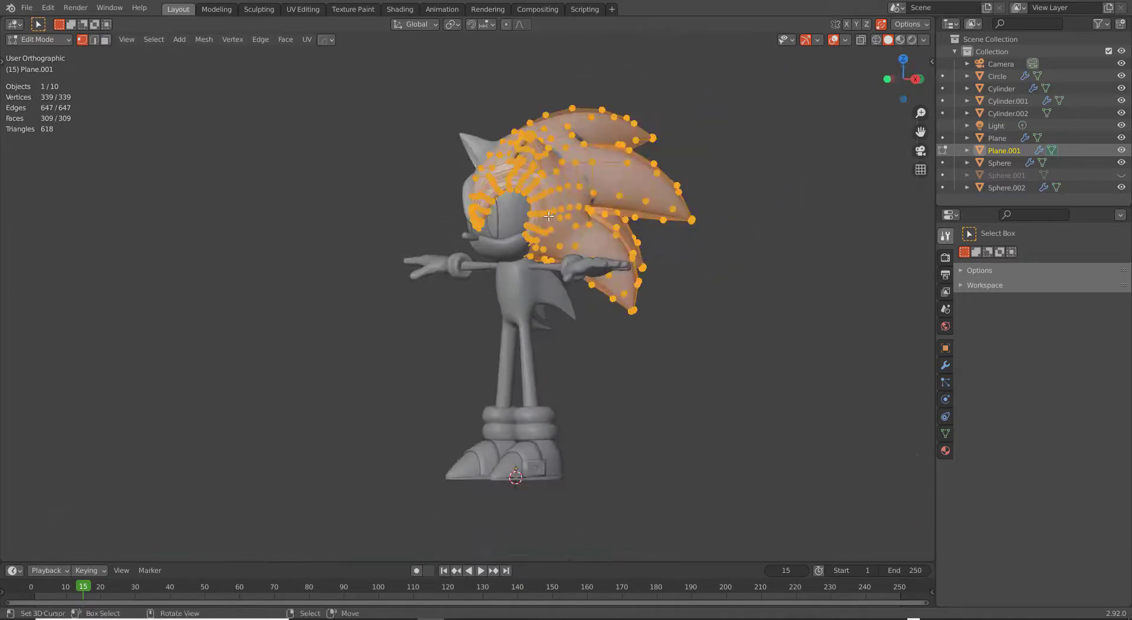
Step: Switch to the UV Editing workspace and unwrap the whole selected head and quills mesh
click(302, 8)
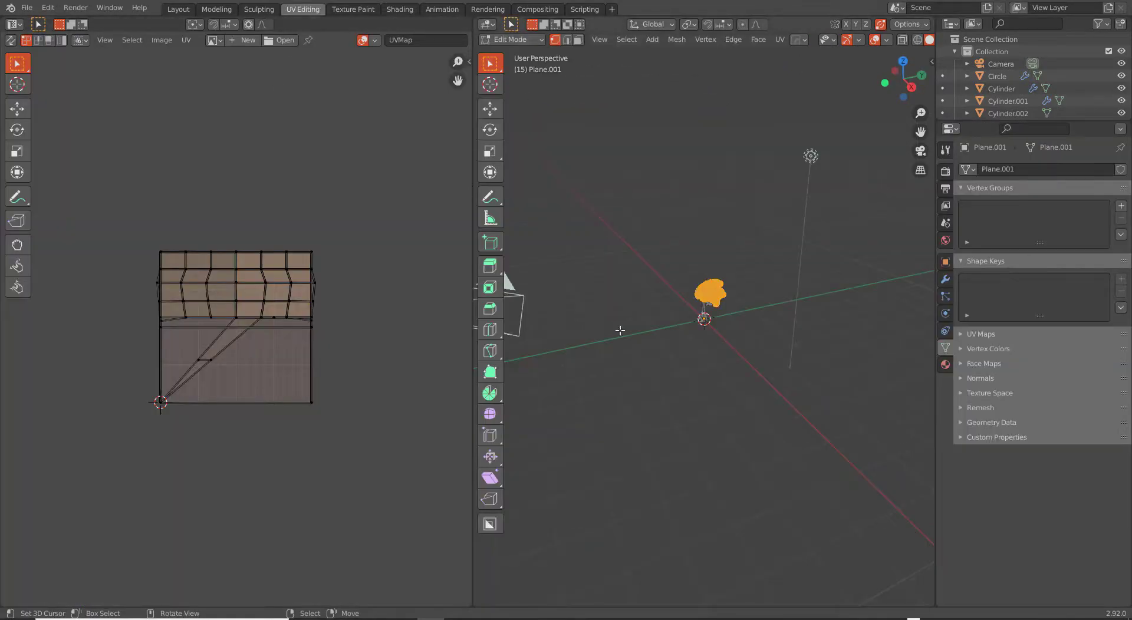
scroll(667, 350, up, 2)
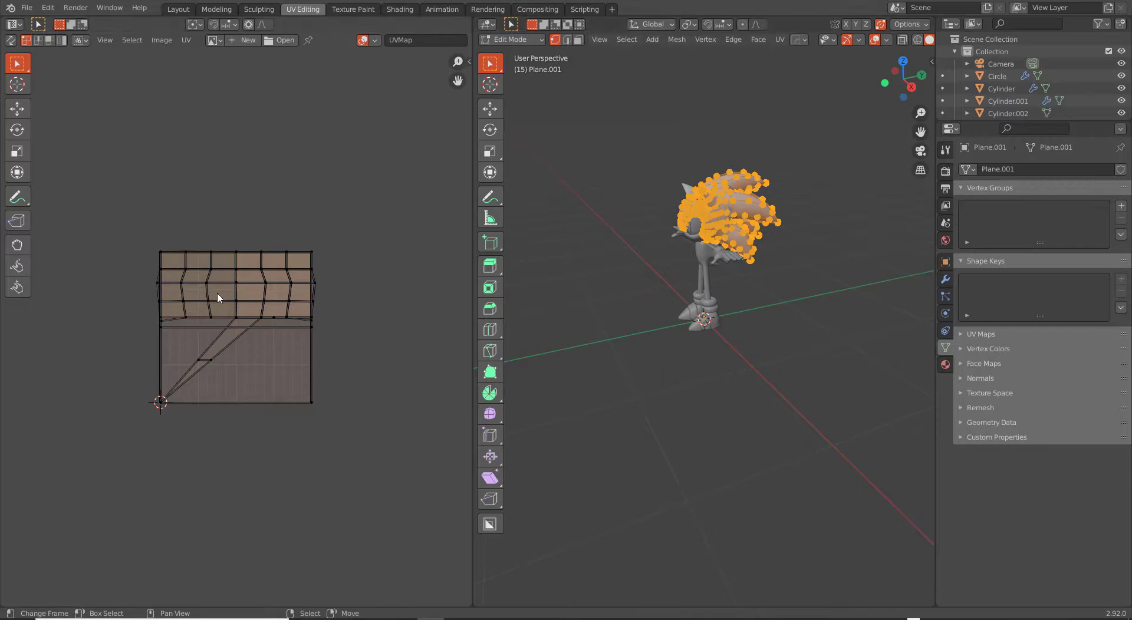
middle_drag(566, 316, 690, 350)
scroll(689, 349, up, 2)
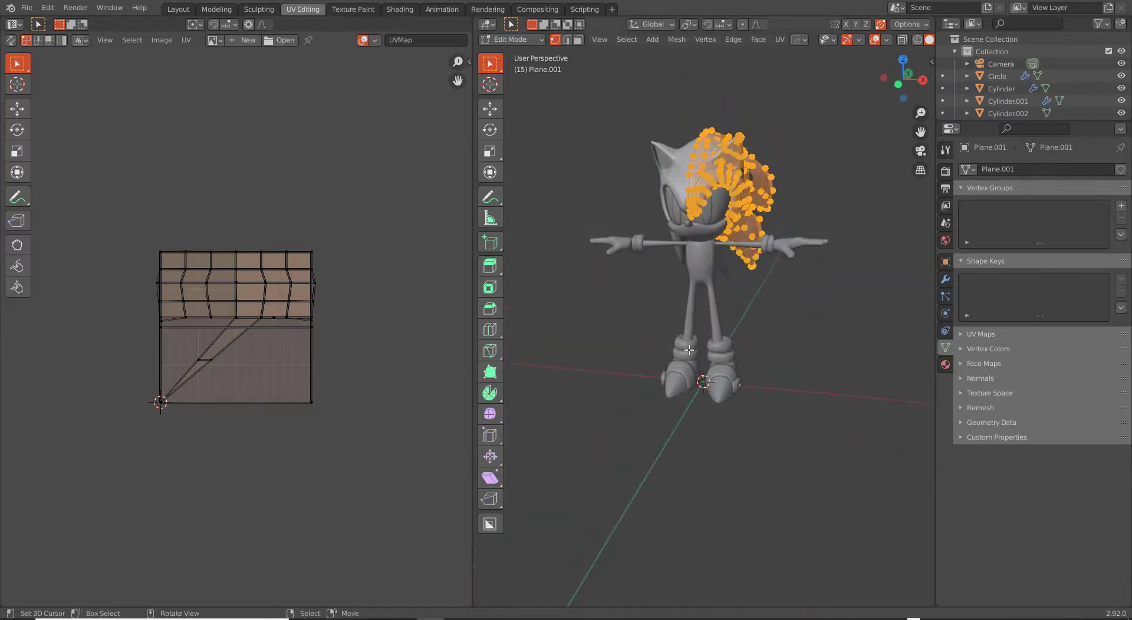
key(u)
click(690, 351)
scroll(245, 375, up, 5)
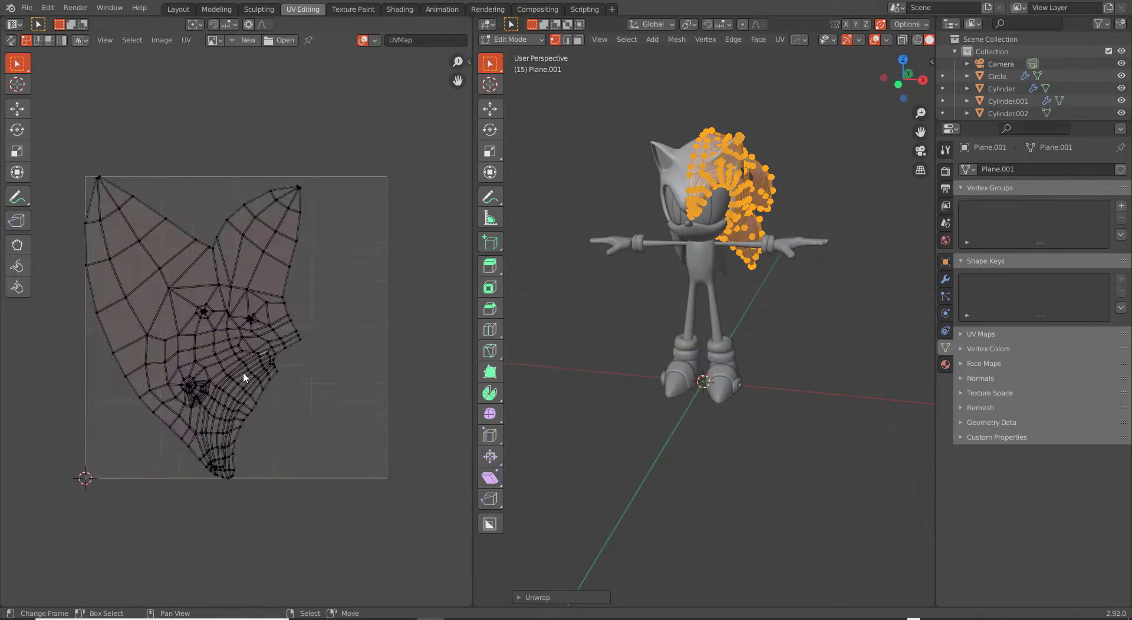
scroll(280, 272, down, 1)
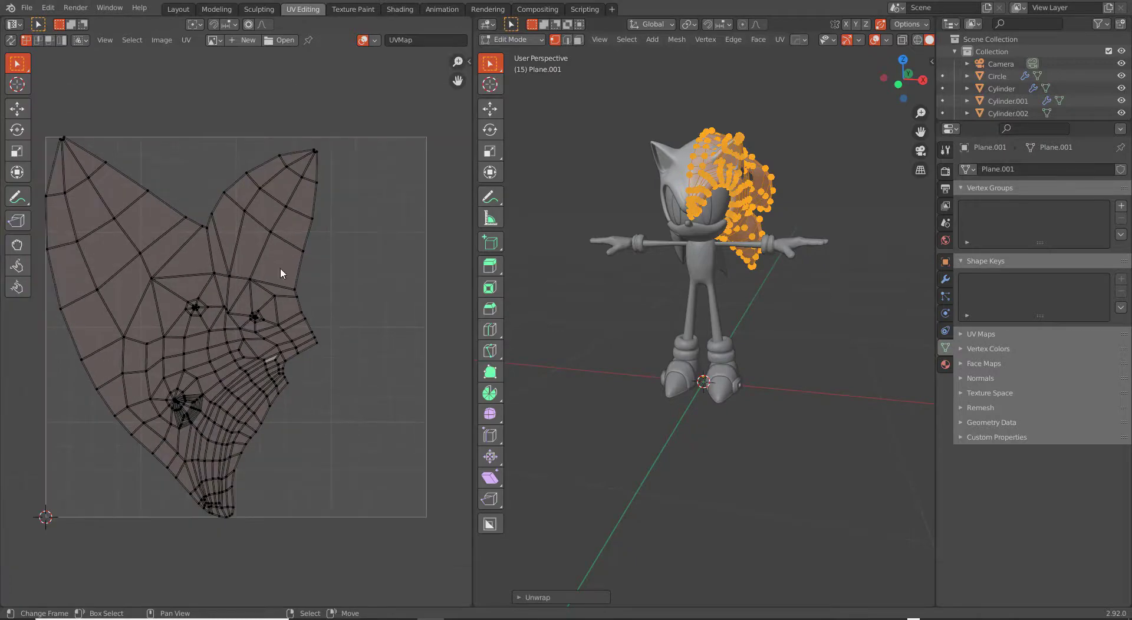
scroll(464, 313, down, 2)
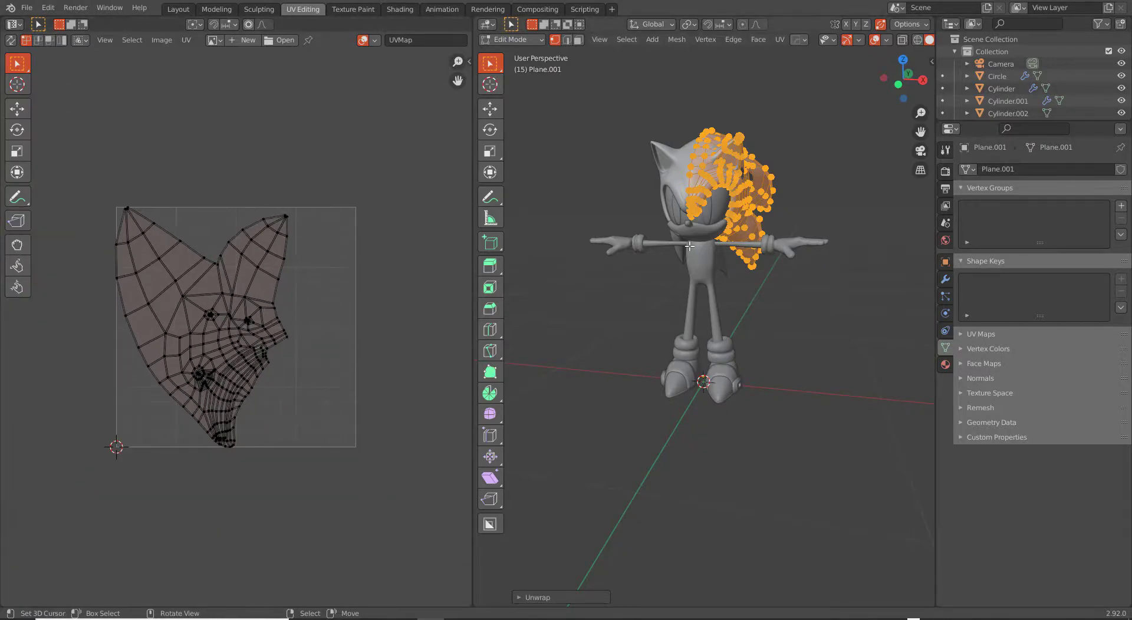
Step: Examine from the side how the quills join the back of the head, in and out of Edit Mode
middle_drag(689, 246, 639, 243)
scroll(640, 243, up, 4)
shift+middle_drag(678, 130, 661, 236)
scroll(660, 247, up, 2)
key(Tab)
middle_drag(664, 299, 607, 336)
key(Tab)
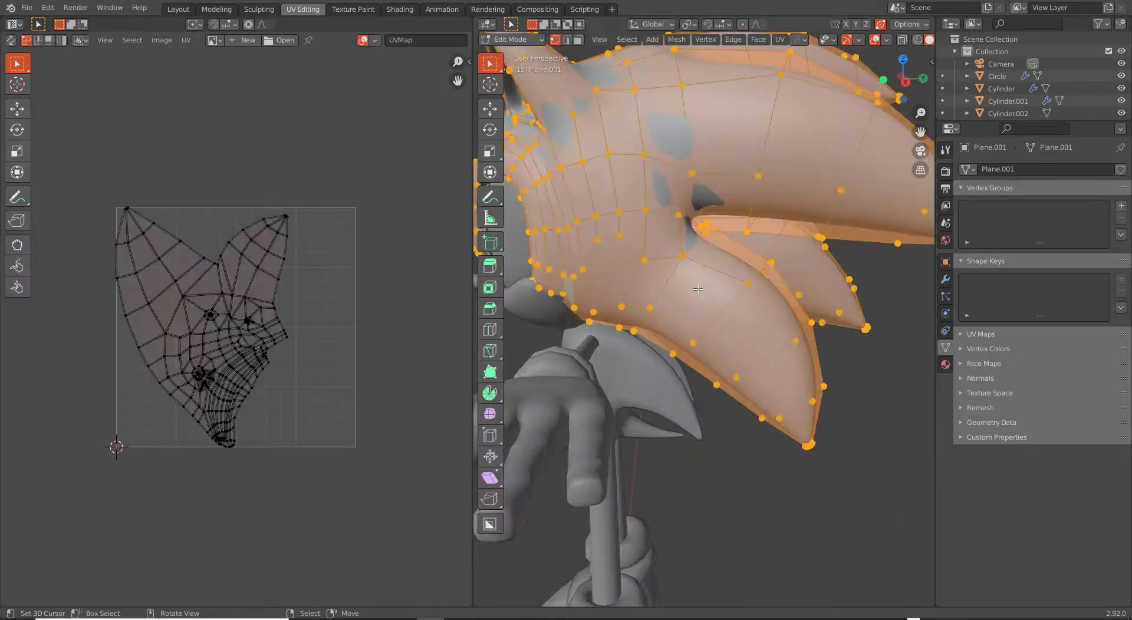
Step: Try to select the edge loop running along the outer lower quill
scroll(698, 289, down, 3)
middle_drag(697, 289, 628, 390)
alt+click(666, 311)
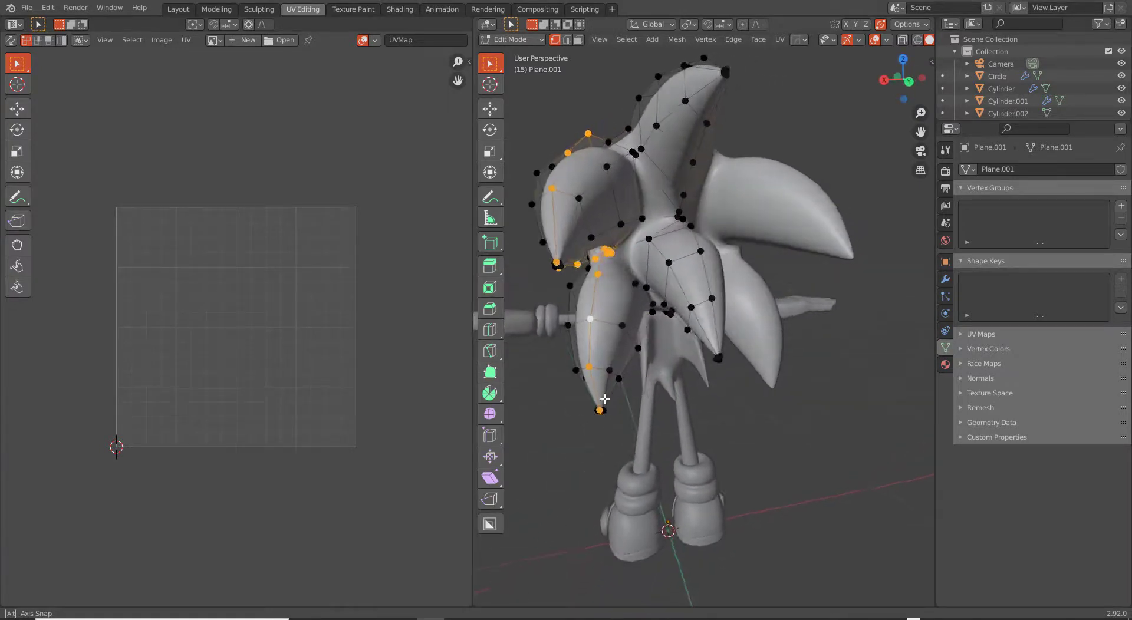
middle_drag(606, 404, 608, 401)
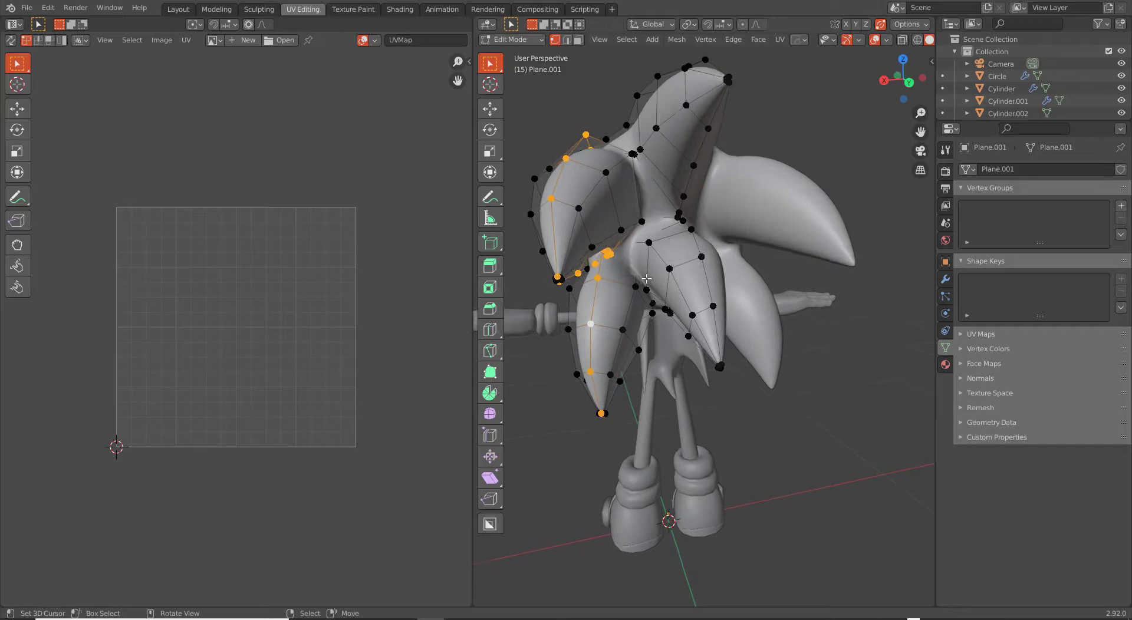
Step: Start a new vertex selection around the bases of the quills at the back of the head, using wireframe display
alt+right_click(673, 207)
middle_drag(678, 213, 661, 238)
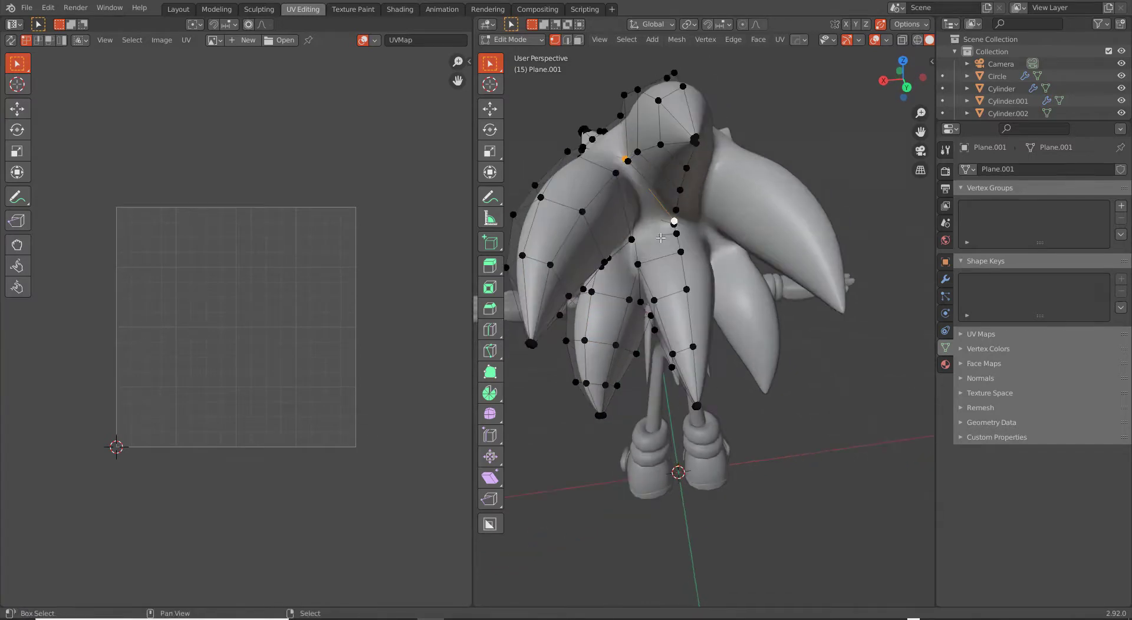
mouse_move(607, 300)
middle_down()
mouse_move(662, 258)
mouse_move(606, 305)
middle_up()
key(z)
click(625, 266)
scroll(606, 304, up, 3)
middle_drag(625, 222, 650, 200)
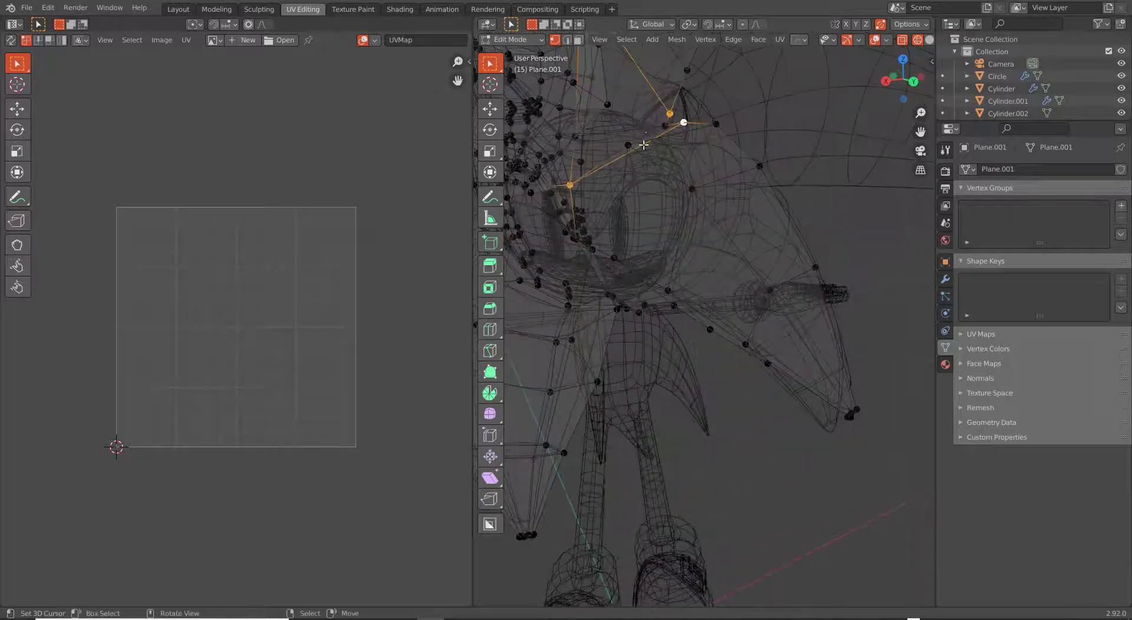
middle_drag(582, 154, 602, 174)
shift+right_click(579, 142)
shift+right_click(562, 180)
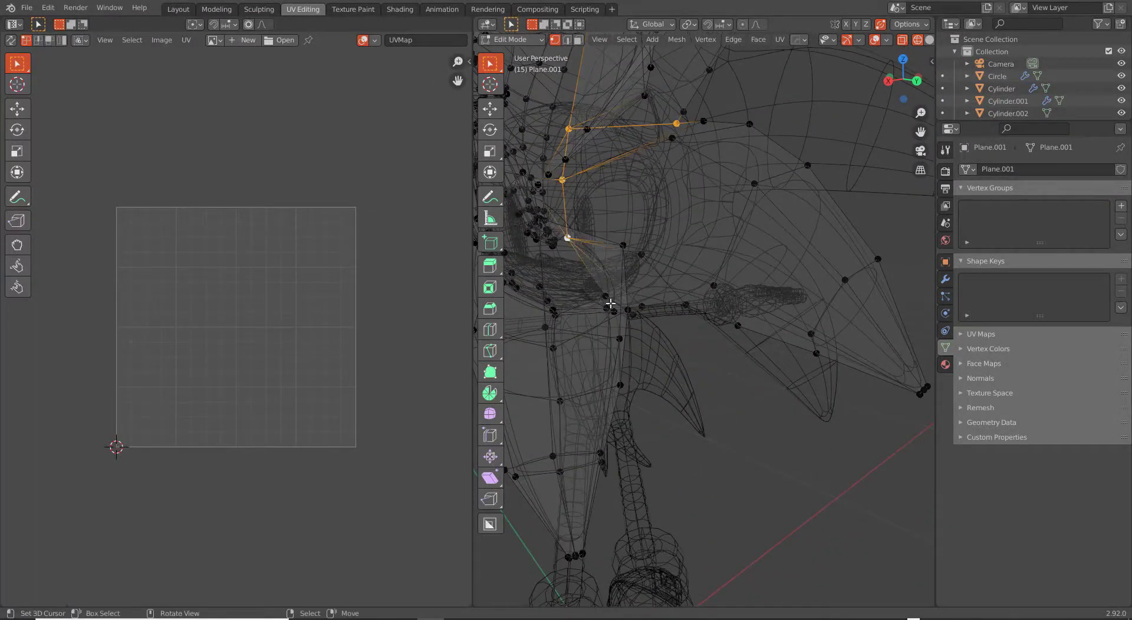
Step: Extend the vertex selection around the base of the lower side quill, including the vertices beside the neck
middle_drag(610, 304, 664, 317)
middle_drag(557, 324, 573, 254)
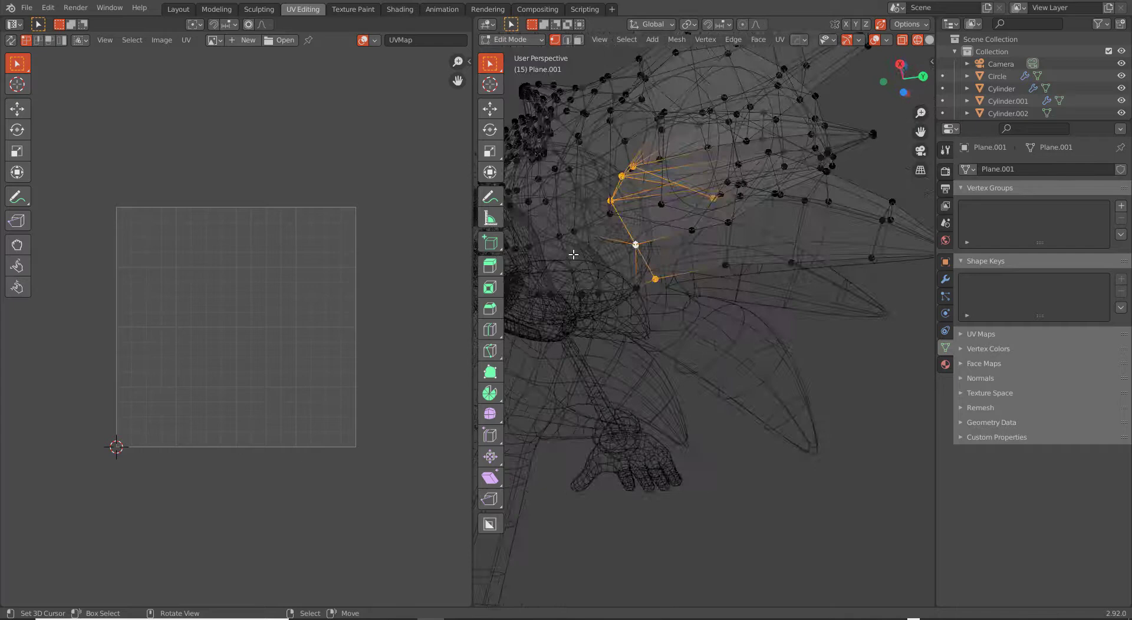
shift+right_click(576, 236)
middle_drag(584, 203, 608, 283)
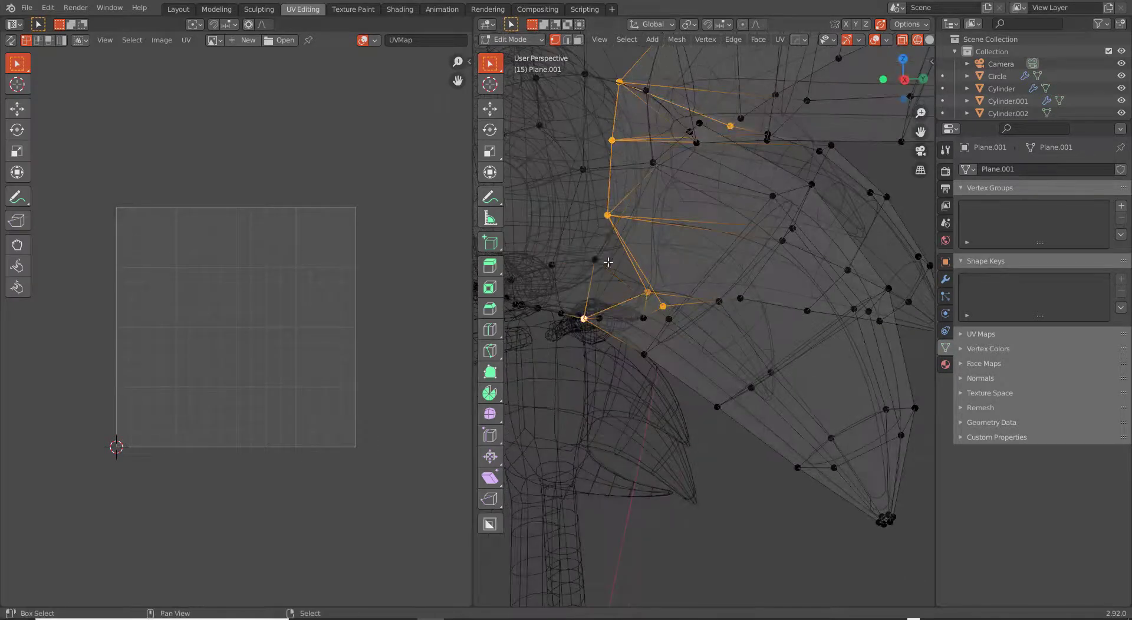
key(shift+z)
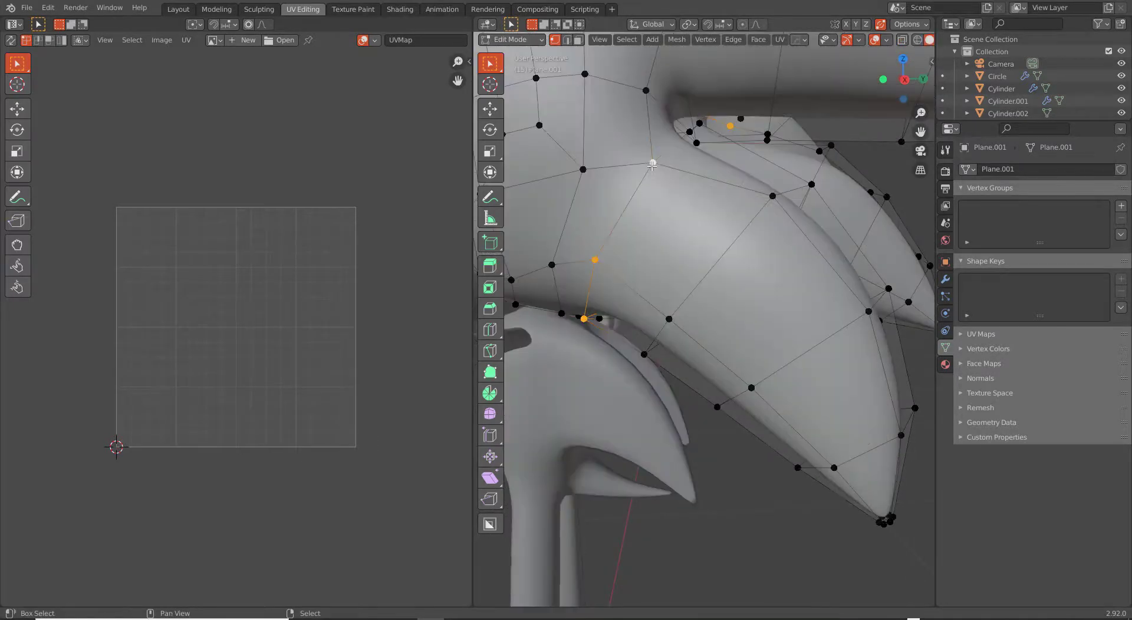
middle_drag(654, 250, 672, 207)
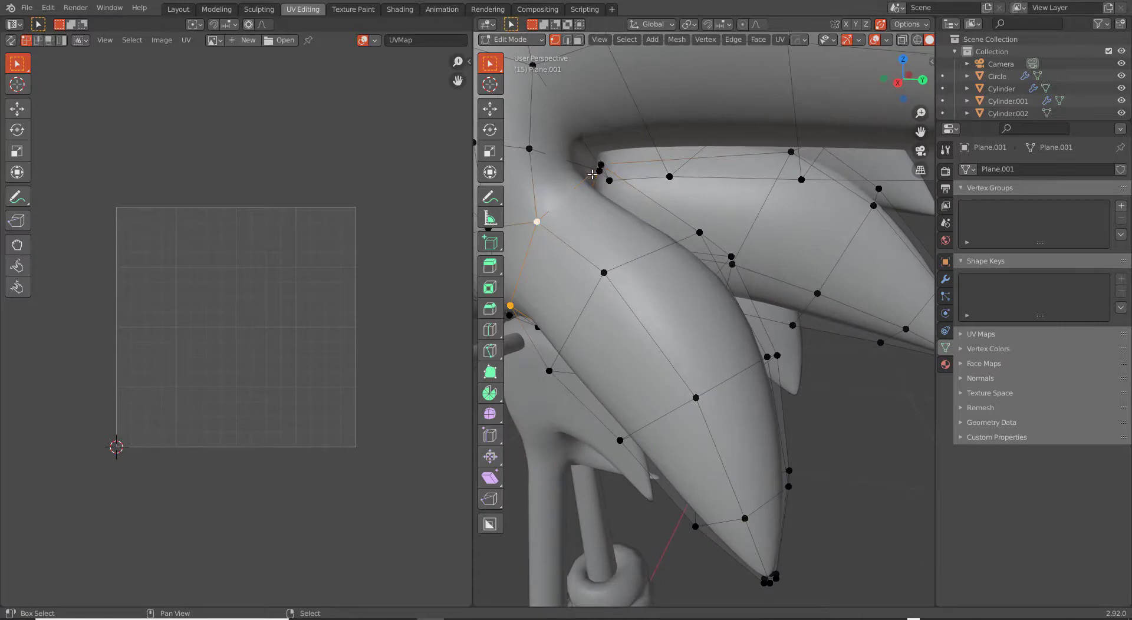
key(shift+z)
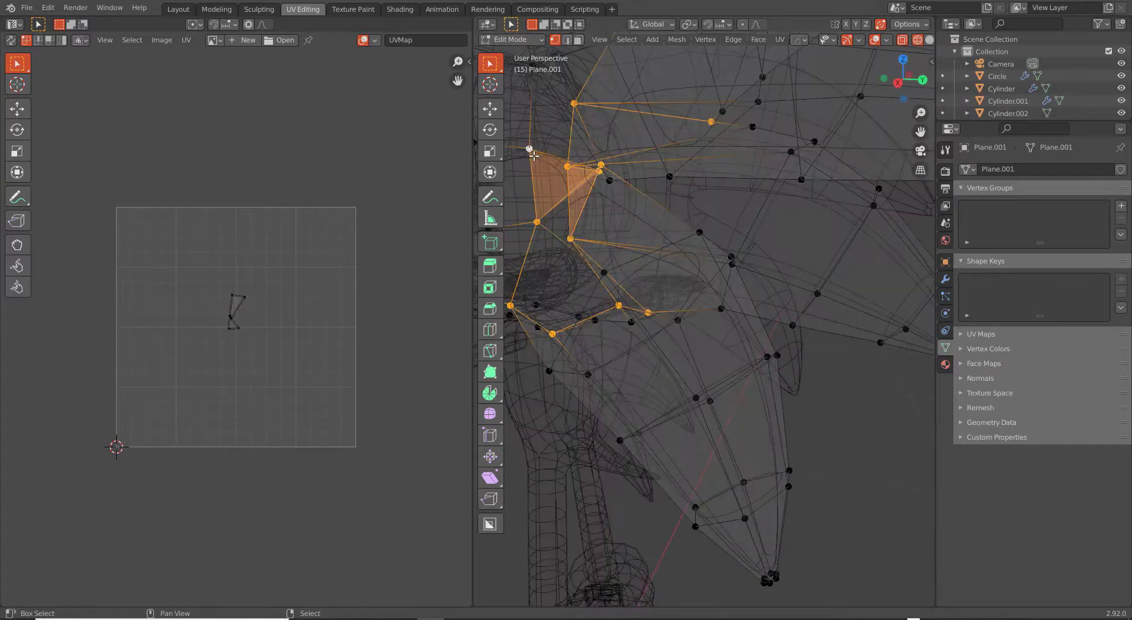
scroll(533, 156, down, 4)
mouse_move(627, 250)
shift+middle_down()
mouse_move(640, 292)
mouse_move(629, 264)
shift+middle_up()
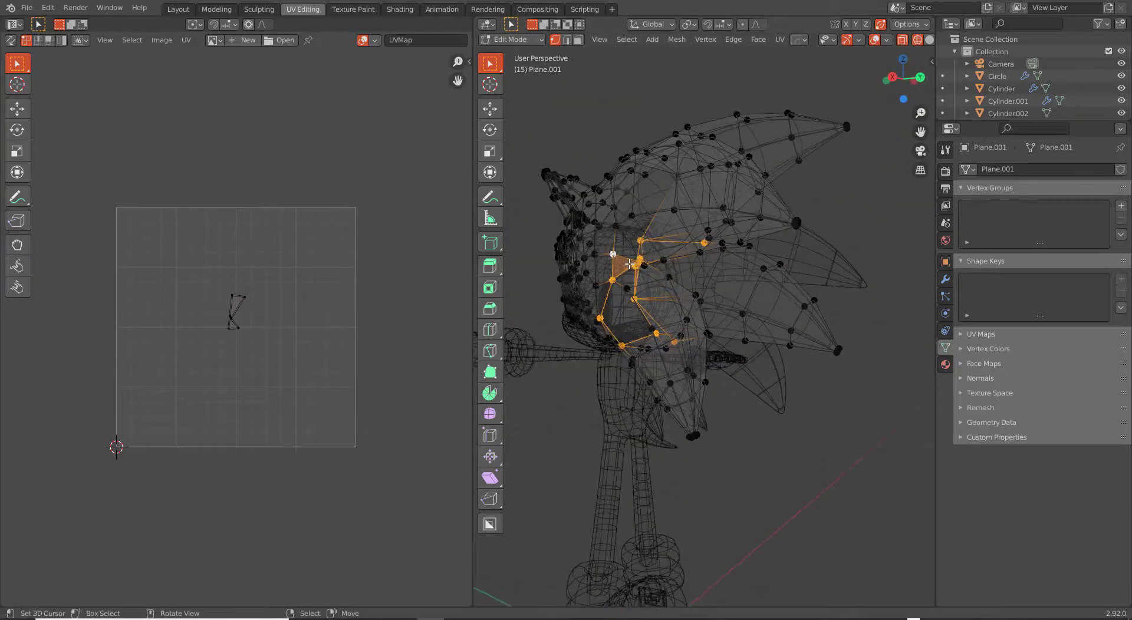
Step: Switch to edge selection and add the edges around the base of the upper side quill
key(2)
scroll(612, 283, up, 4)
mouse_move(522, 211)
shift+middle_down()
mouse_move(597, 222)
mouse_move(561, 272)
mouse_move(584, 290)
mouse_move(588, 260)
mouse_move(619, 278)
mouse_move(616, 235)
mouse_move(638, 223)
mouse_move(631, 215)
mouse_move(685, 214)
mouse_move(678, 273)
mouse_move(690, 191)
shift+middle_up()
key(z)
click(750, 245)
key(shift+z)
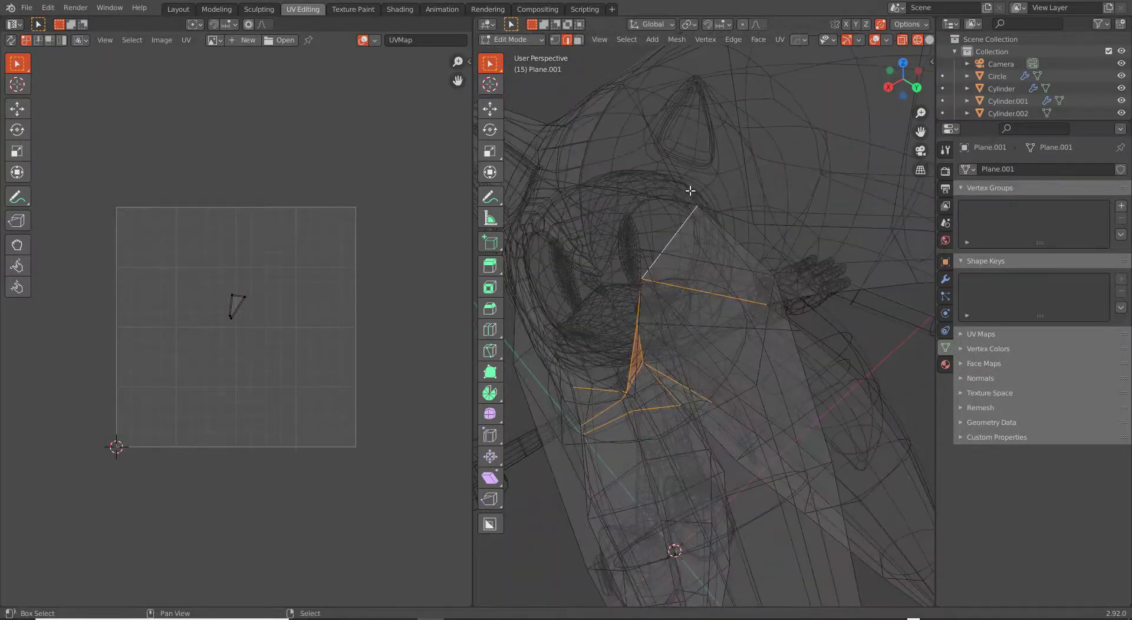
shift+right_click(690, 192)
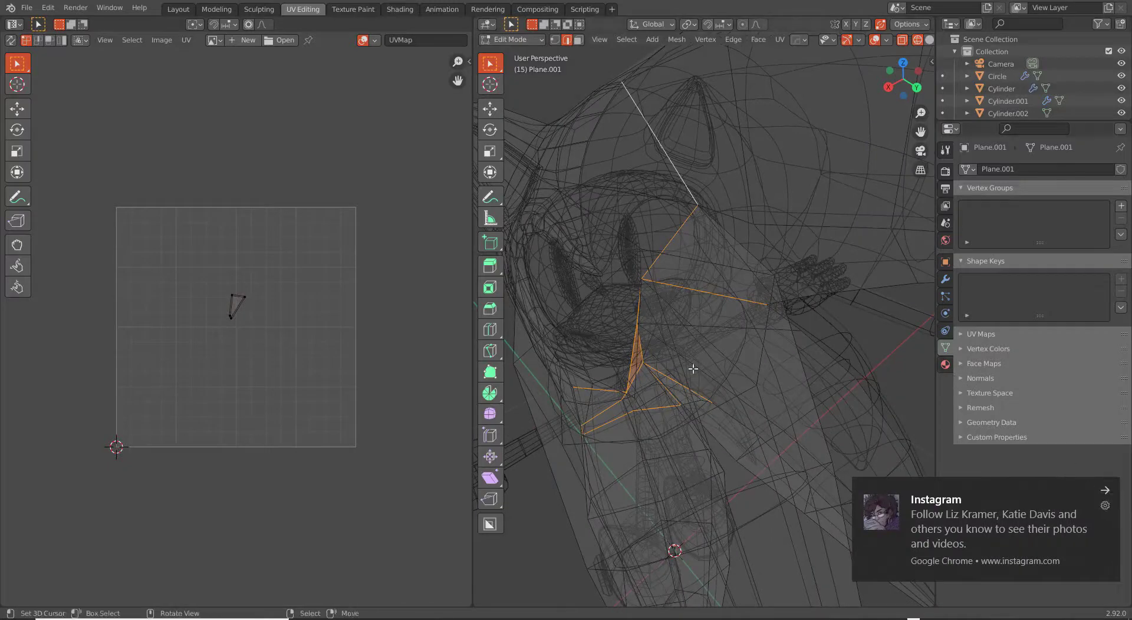
key(z)
click(786, 369)
middle_drag(740, 356, 718, 272)
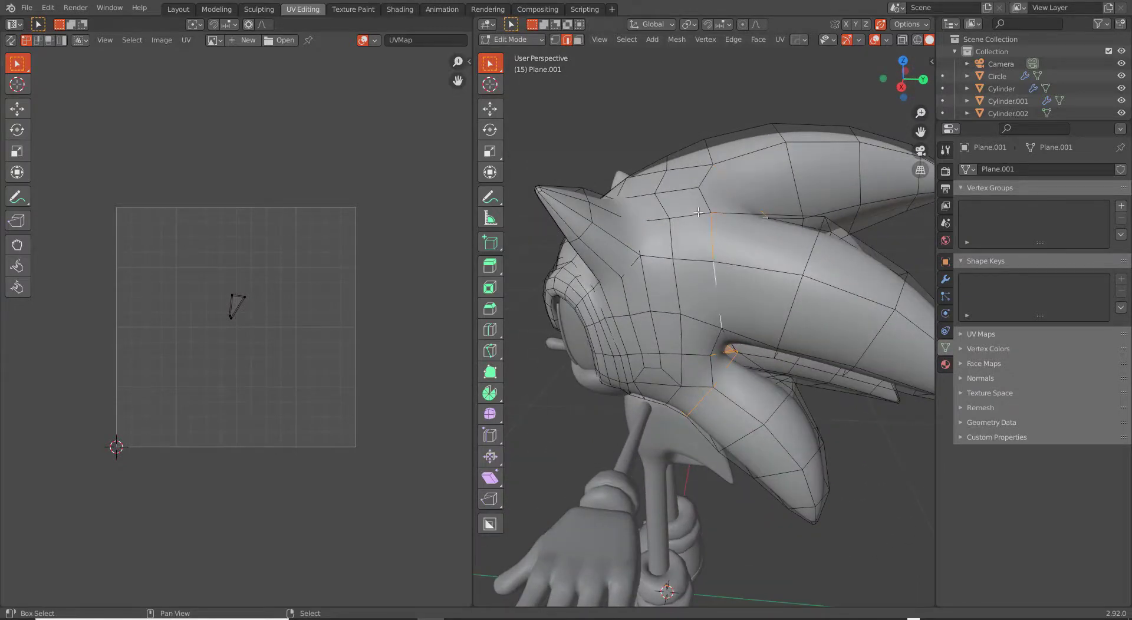
Step: Extend the edge selection over the top of the head to the base of the top middle quill
middle_drag(713, 324, 657, 299)
key(alt+z)
scroll(587, 277, up, 3)
scroll(630, 278, up, 1)
mouse_move(662, 234)
middle_down()
mouse_move(604, 316)
mouse_move(709, 376)
mouse_move(718, 361)
mouse_move(680, 279)
mouse_move(684, 382)
mouse_move(717, 346)
mouse_move(658, 264)
mouse_move(719, 215)
middle_up()
key(z)
click(736, 373)
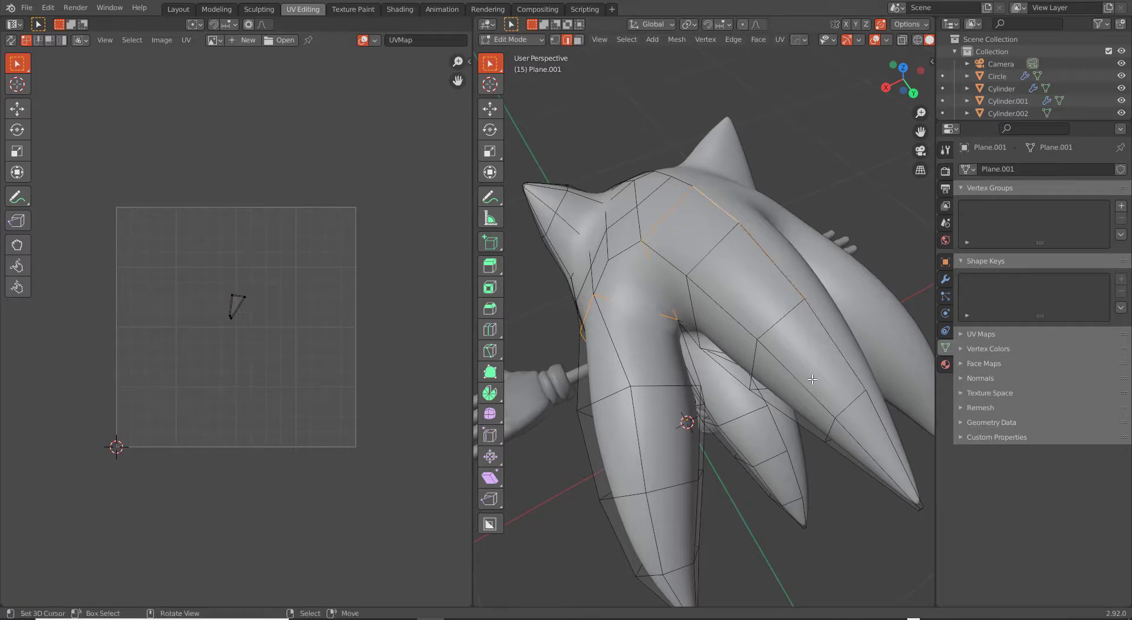
Step: Add the centre-line edges along the undersides of the top and lower middle quills, up to their tips
middle_drag(814, 378, 697, 260)
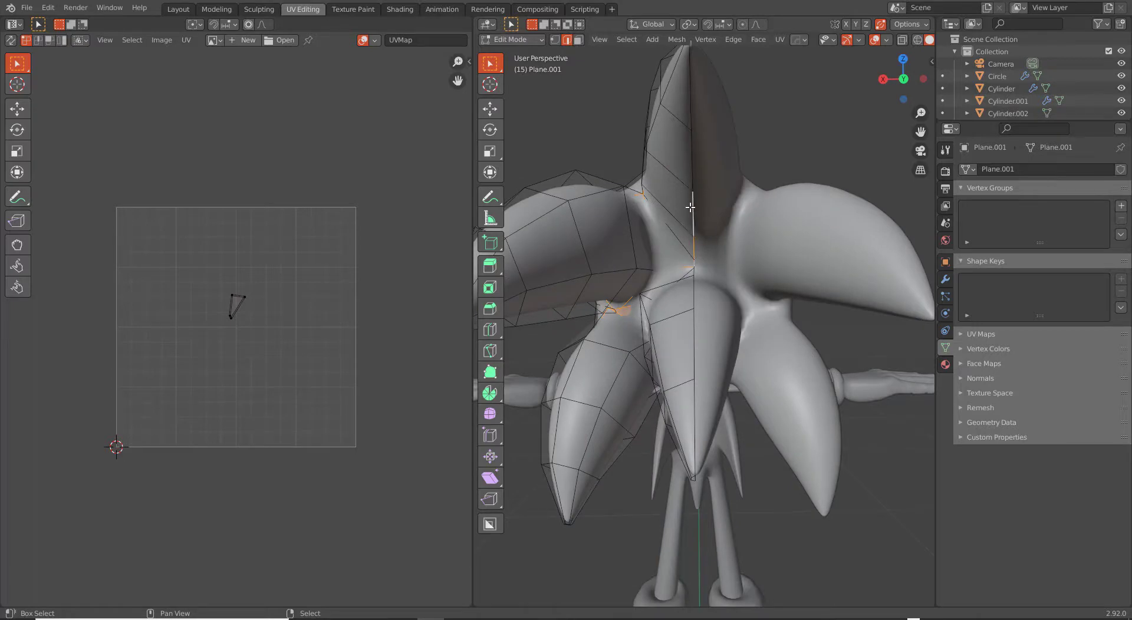
shift+right_click(687, 88)
shift+middle_drag(696, 152, 710, 235)
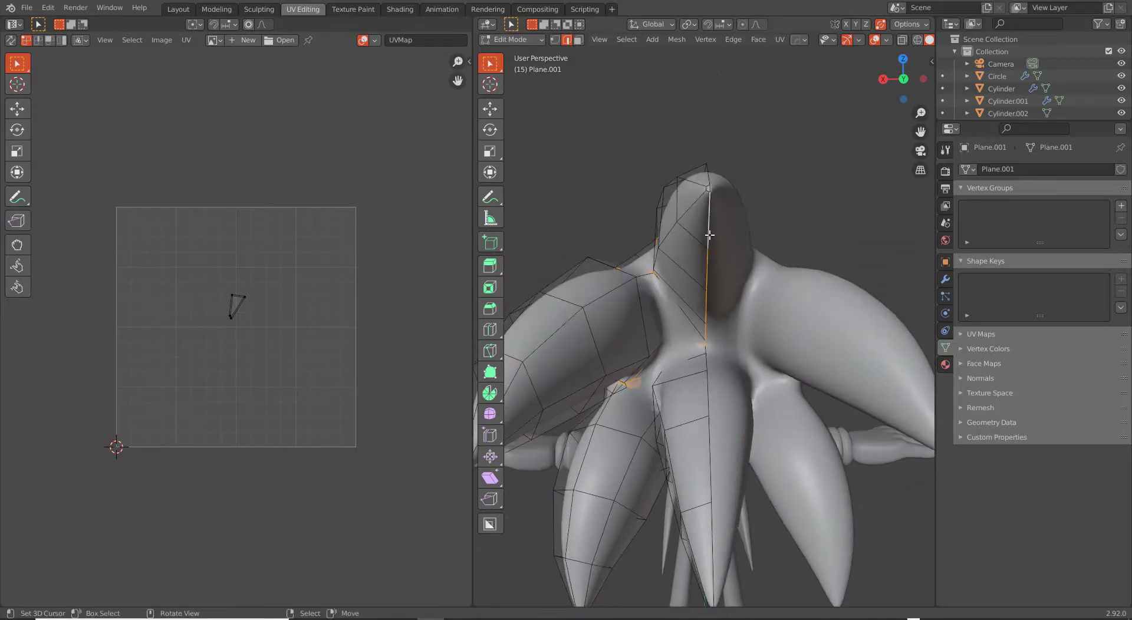
scroll(710, 241, up, 3)
shift+middle_drag(694, 186, 696, 237)
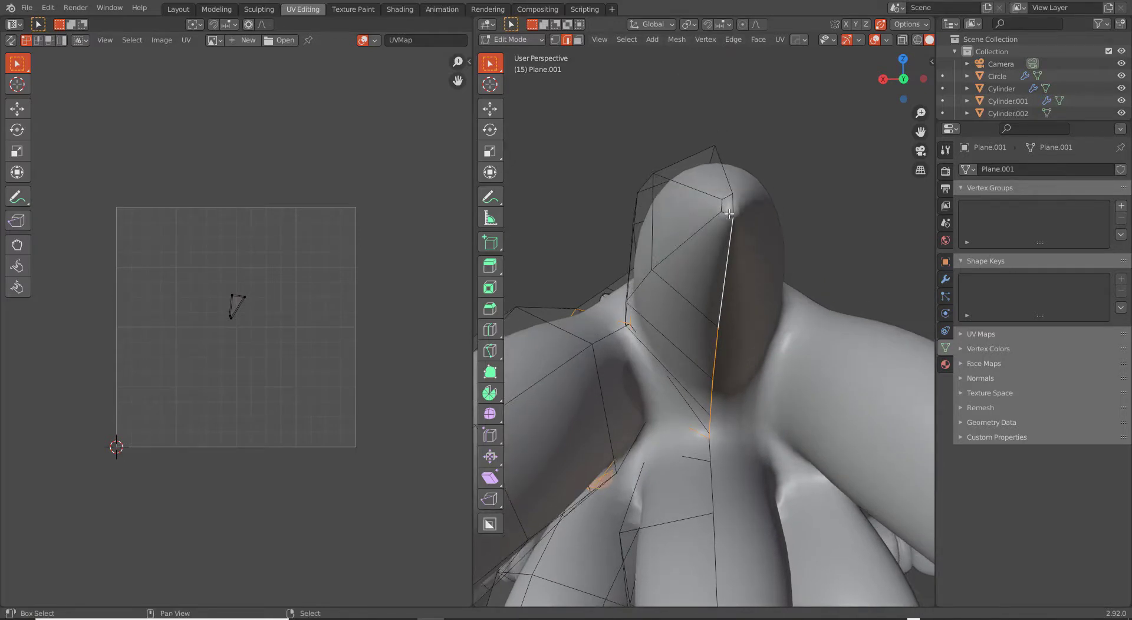
middle_drag(736, 208, 706, 290)
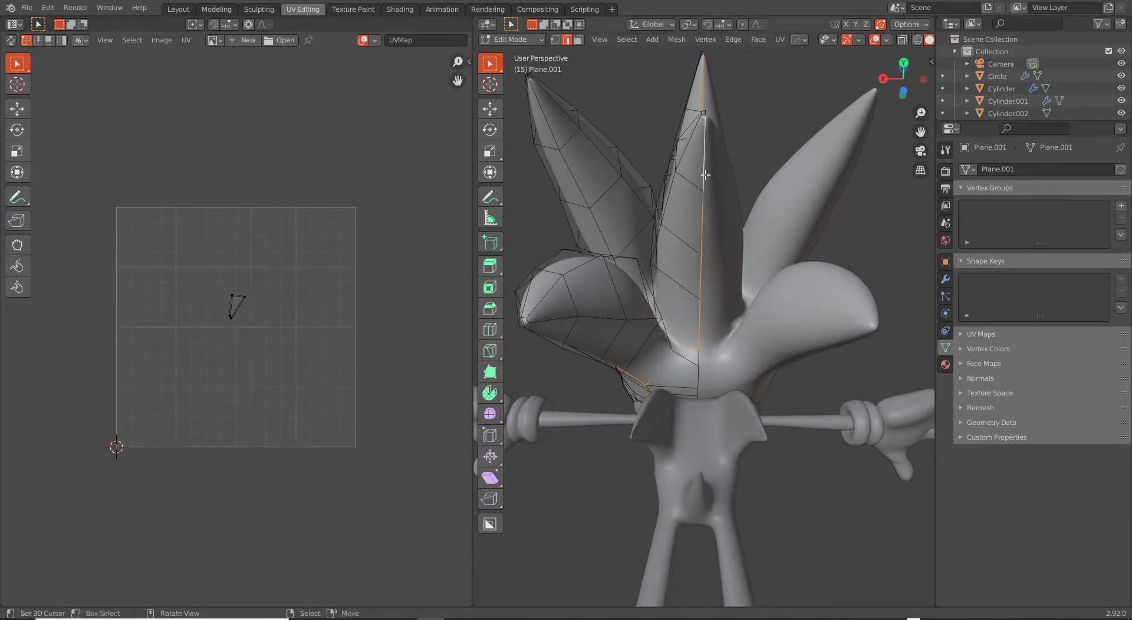
middle_drag(697, 156, 715, 318)
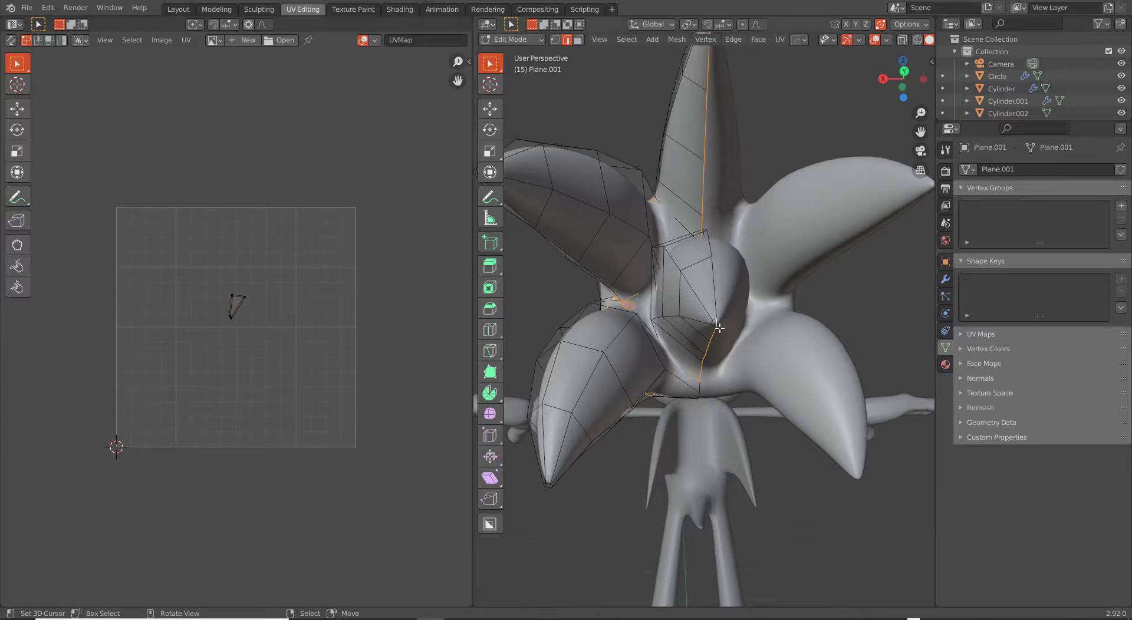
Step: Add the edges along the underside of the lower side quill up to its tip
middle_drag(622, 304, 640, 328)
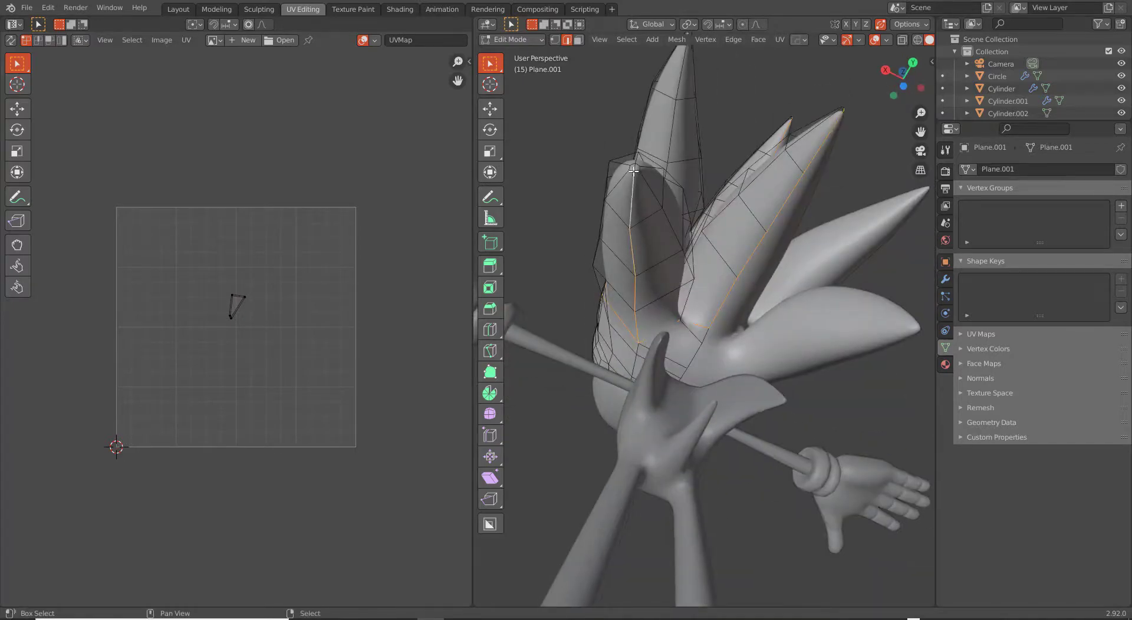
middle_drag(633, 168, 650, 266)
key(ctrl+z)
Step: Add the edges along the underside of the upper side quill from its base to its tip
shift+right_click(649, 266)
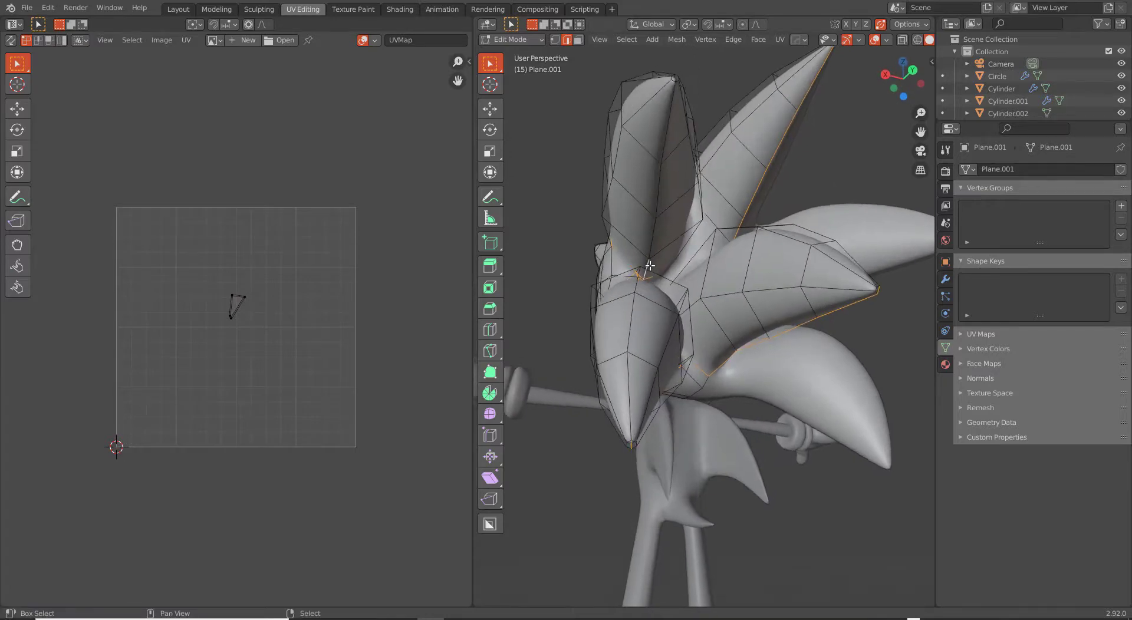
scroll(667, 127, up, 3)
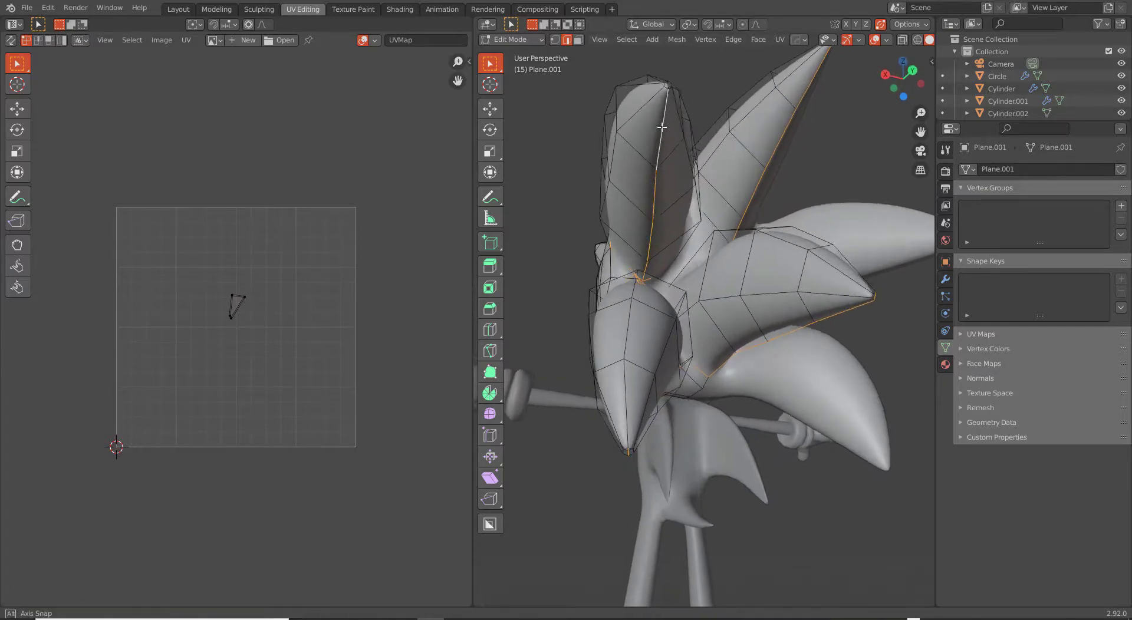
scroll(625, 178, up, 2)
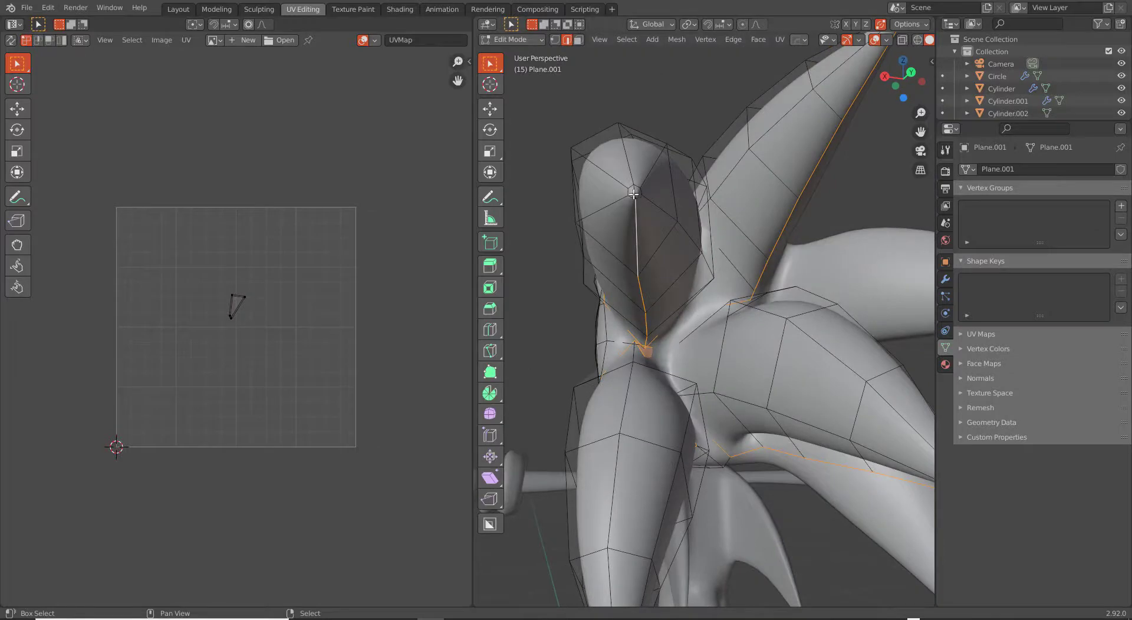
scroll(635, 193, down, 3)
middle_drag(664, 291, 696, 294)
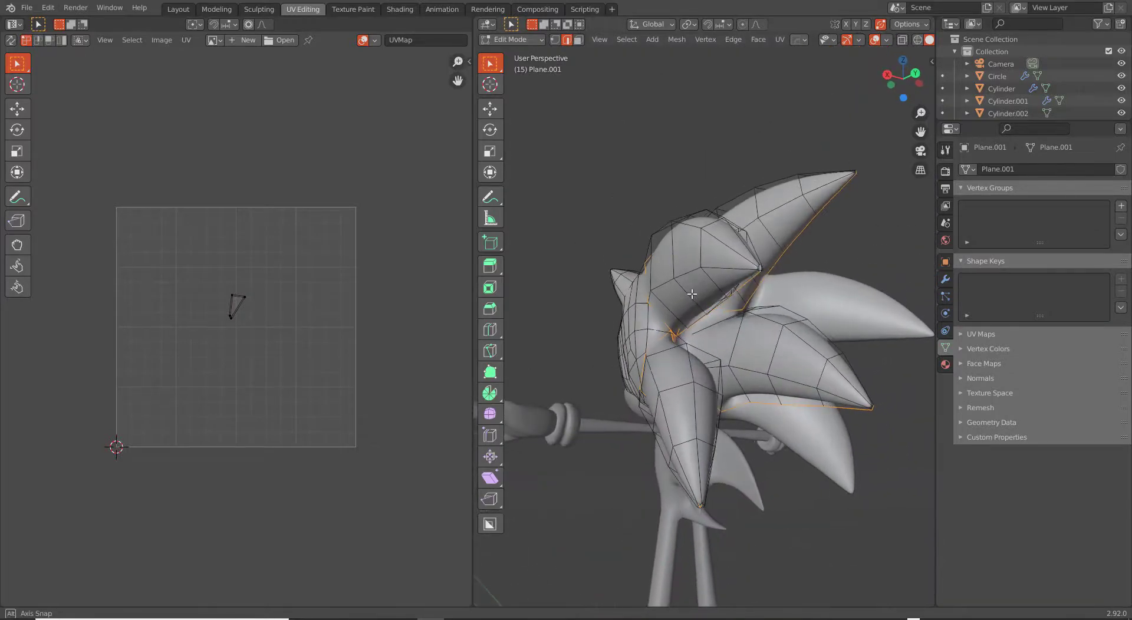
Step: Mark the edge loop running around the head between the ear and the quills as a seam, and unwrap the whole head mesh
middle_drag(691, 294, 682, 401)
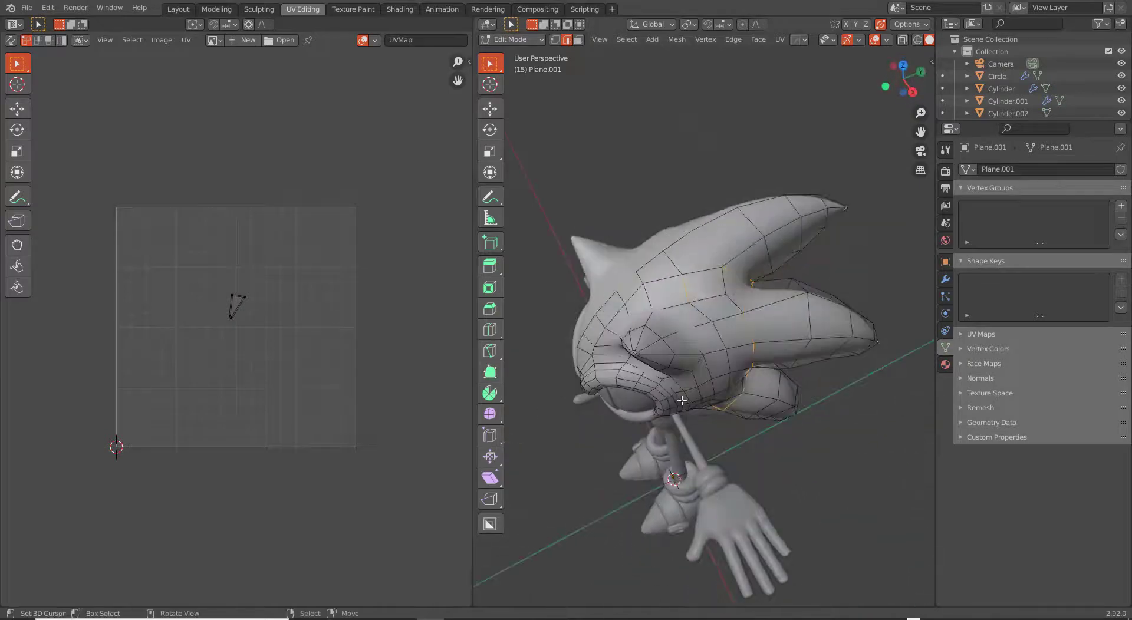
middle_drag(625, 281, 708, 380)
key(ctrl+e)
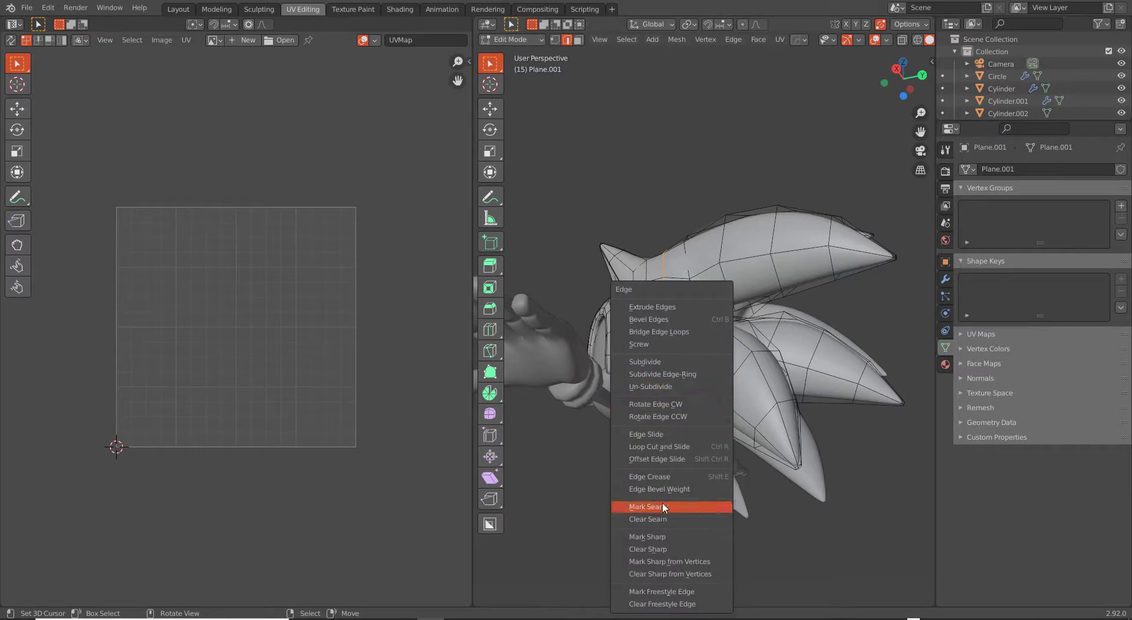
click(678, 506)
key(a)
key(u)
click(679, 384)
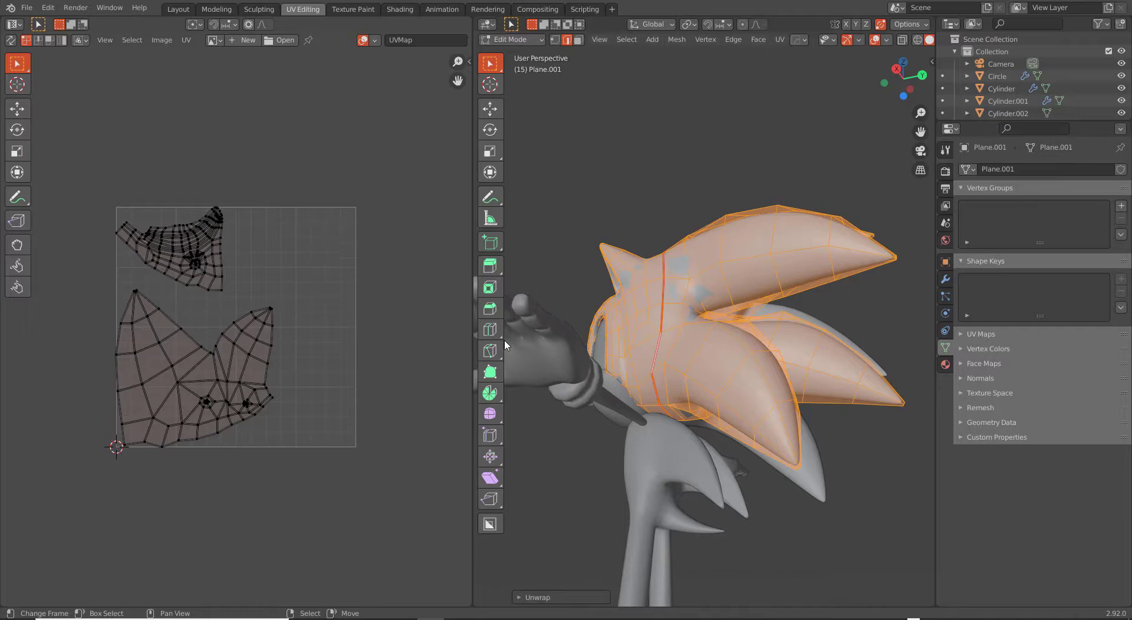
Step: Mark the edge loop around the base of the ear as a seam
middle_drag(519, 347, 707, 295)
key(Tab)
key(Tab)
scroll(707, 294, up, 3)
key(alt+a)
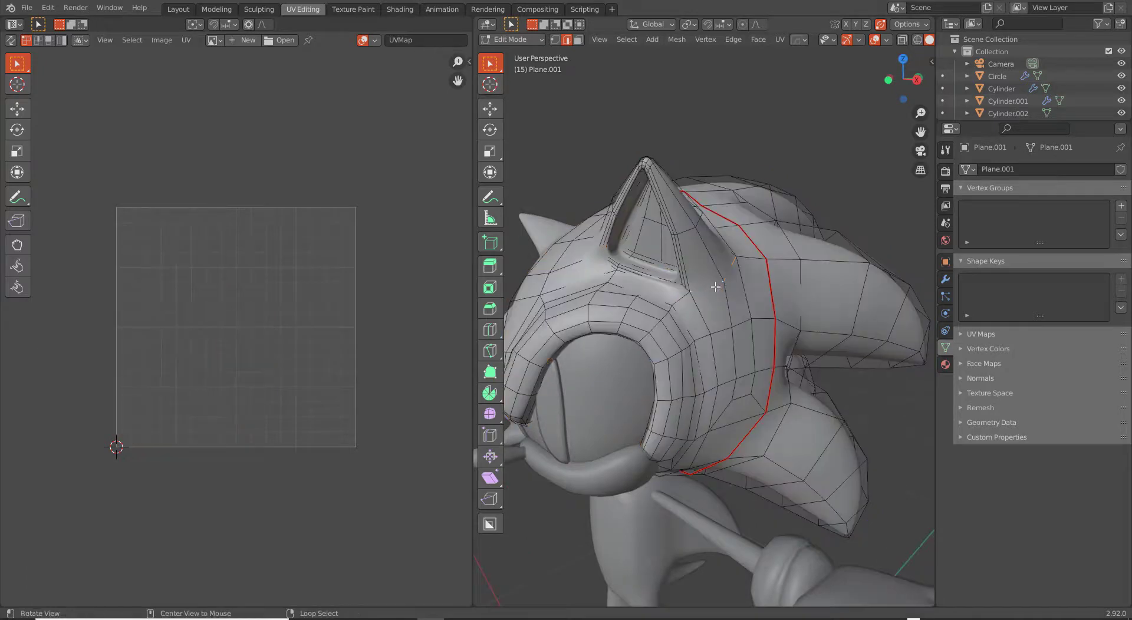
key(z)
click(667, 288)
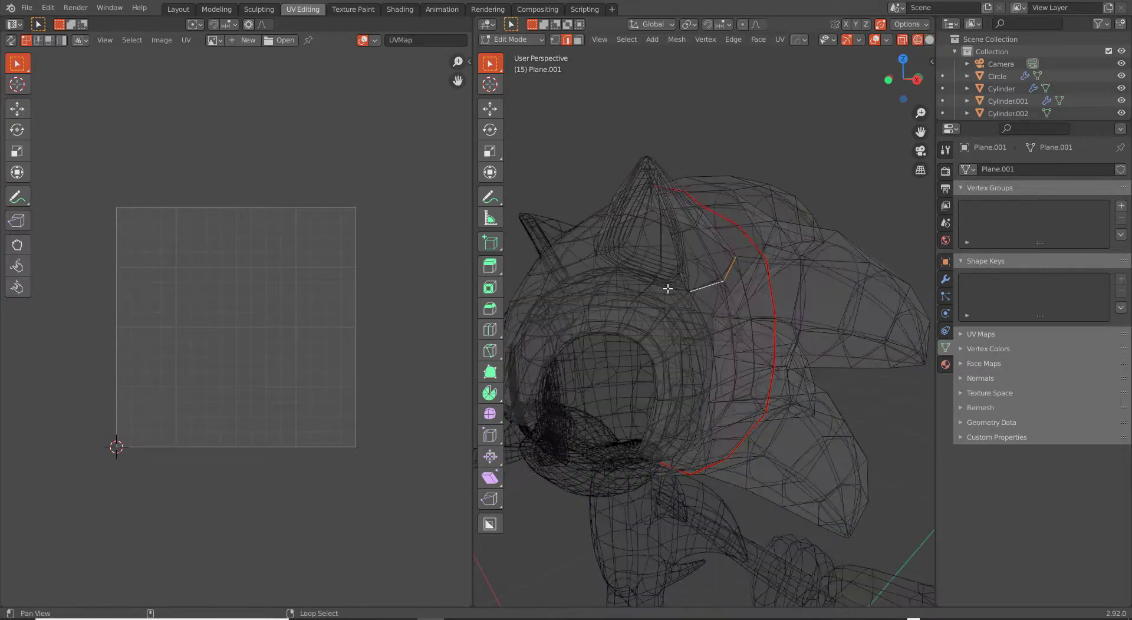
middle_drag(668, 289, 696, 289)
right_click(696, 289)
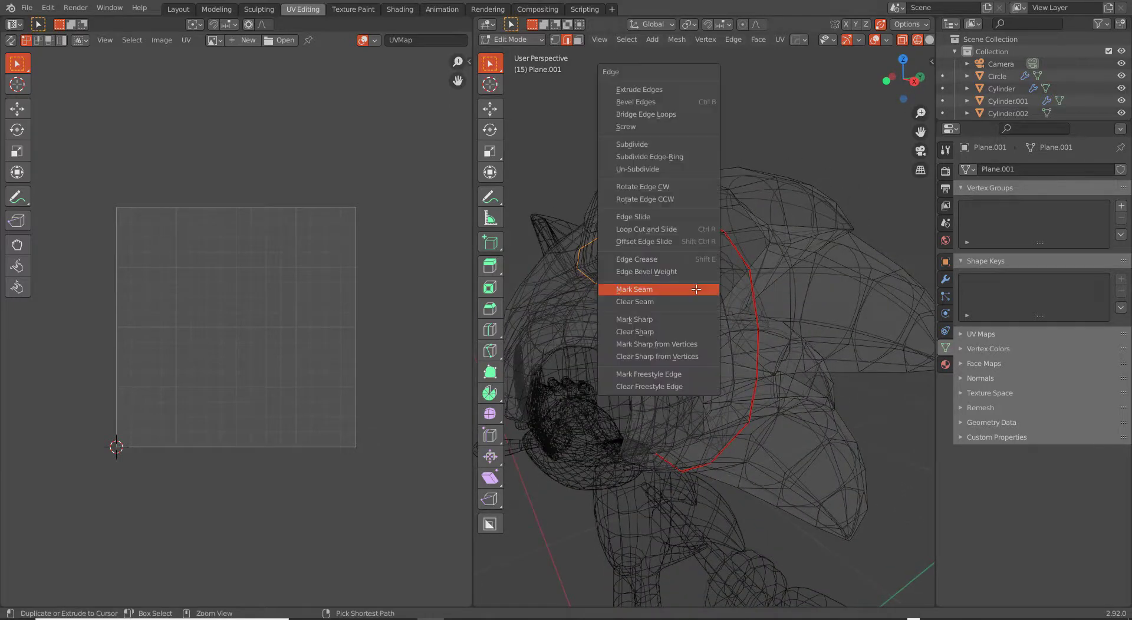
click(694, 287)
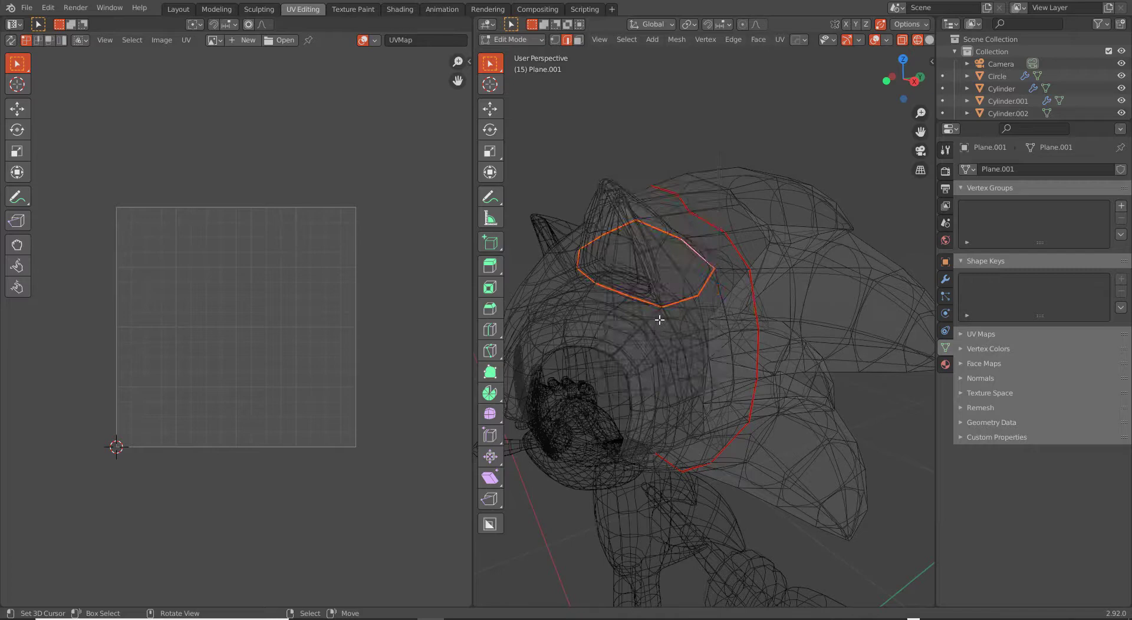
Step: Mark the triangular edge loop around the inner ear opening as a seam and unwrap the whole head mesh
scroll(655, 320, up, 2)
middle_drag(652, 321, 758, 352)
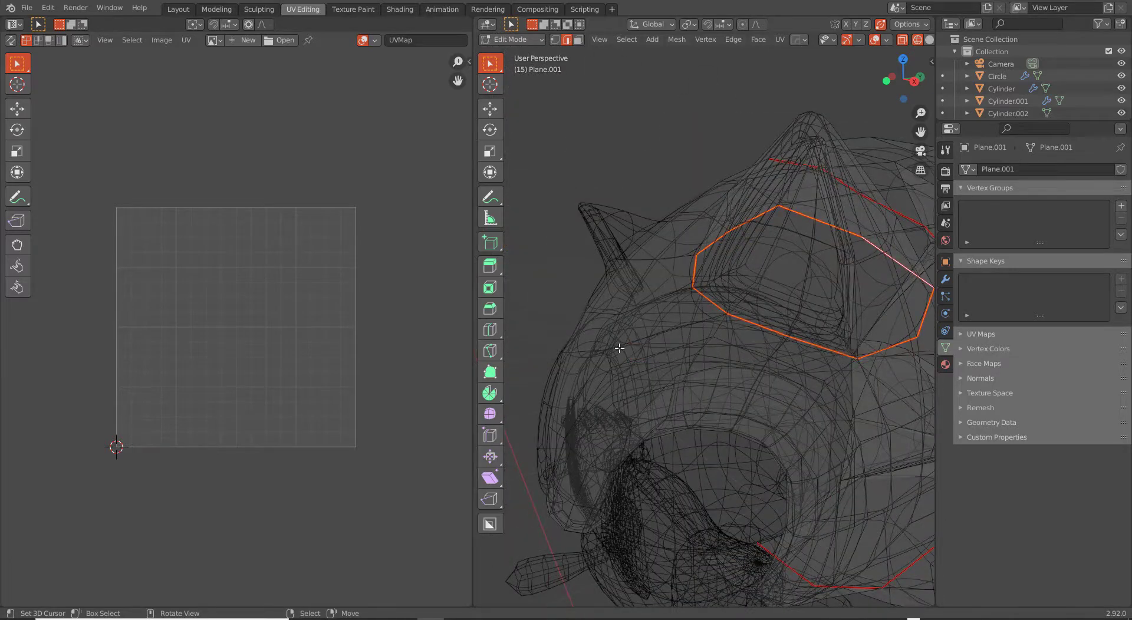
middle_drag(619, 348, 718, 262)
click(755, 280)
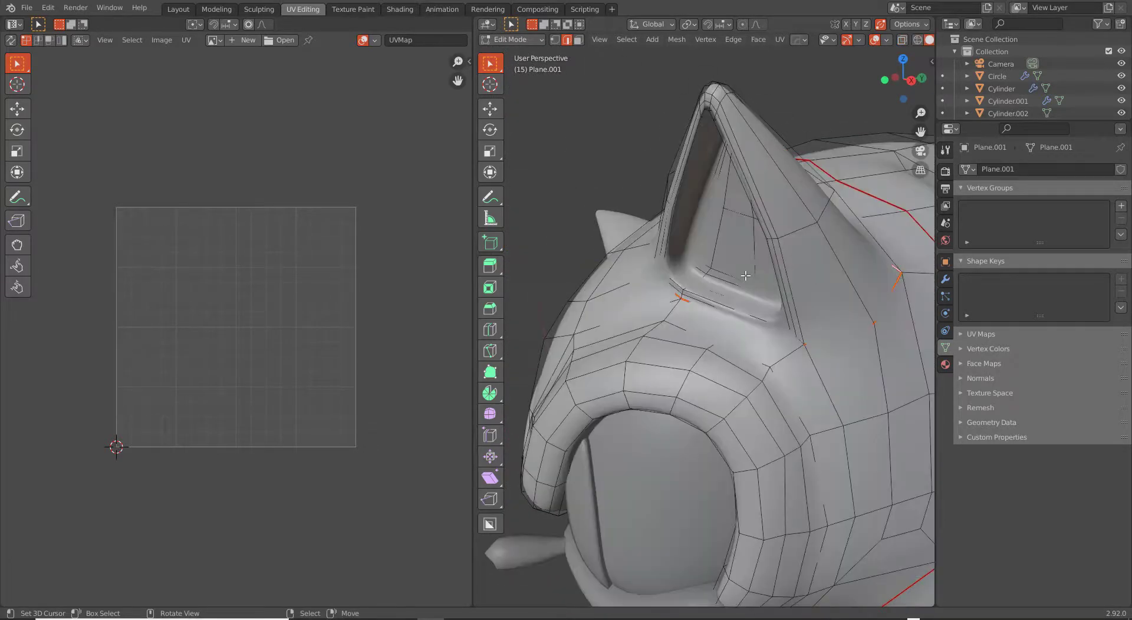
key(z)
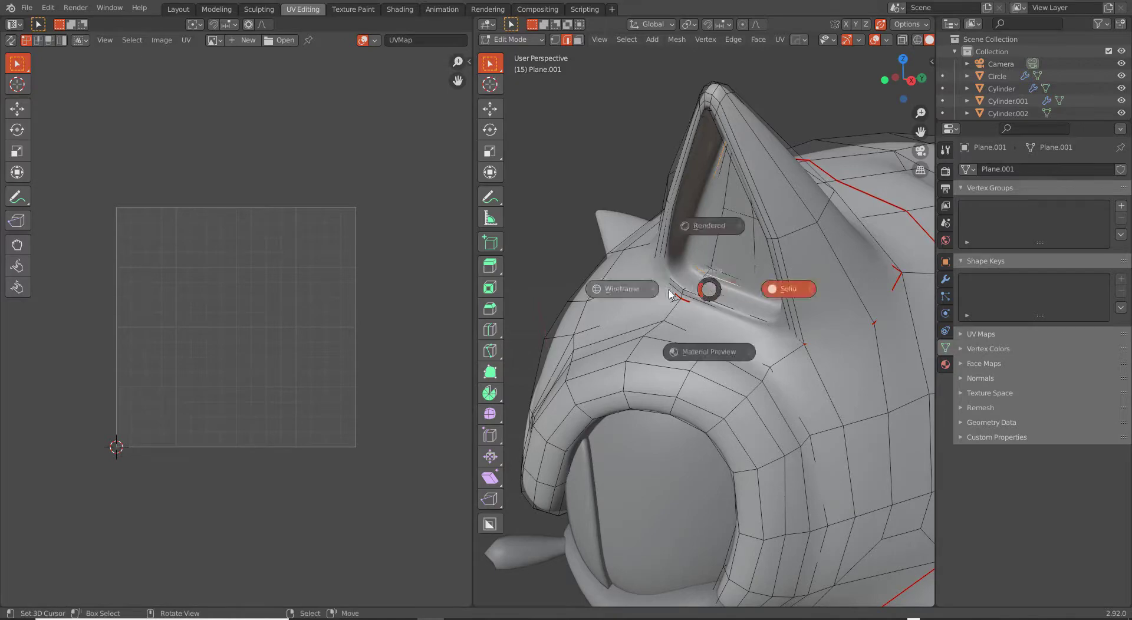
click(669, 291)
alt+right_click(731, 290)
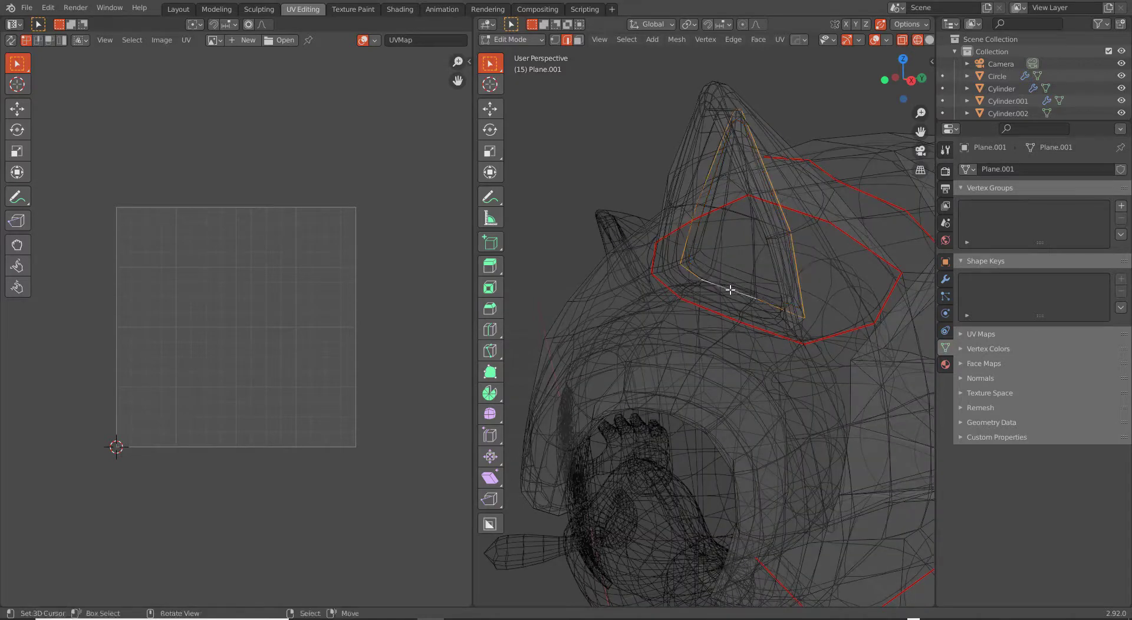
key(ctrl+e)
click(730, 291)
key(a)
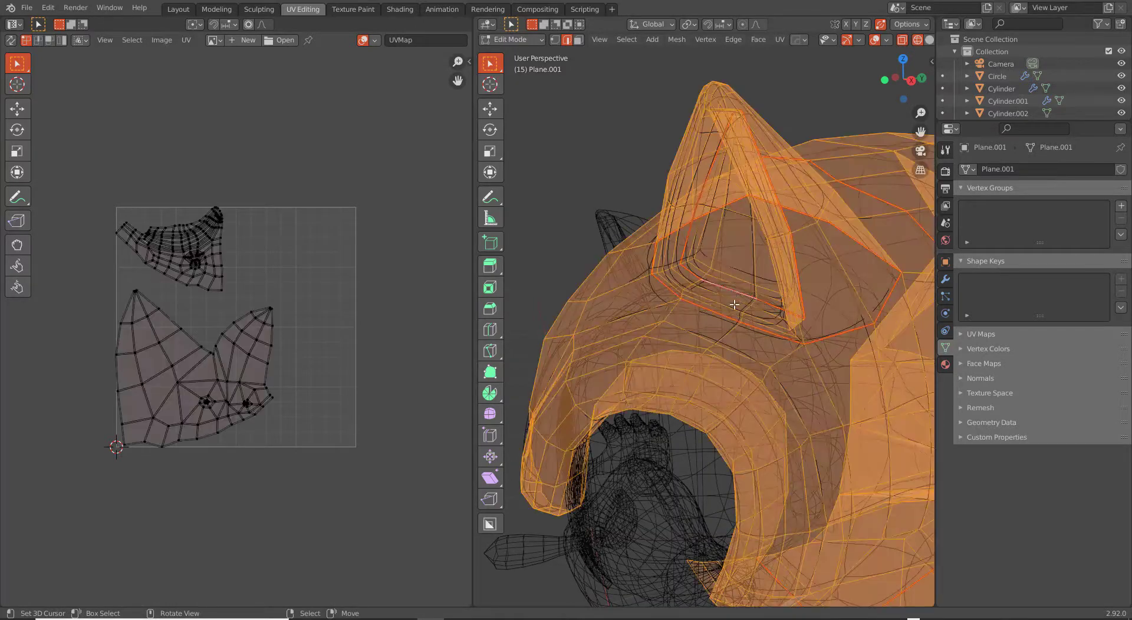
key(u)
click(736, 309)
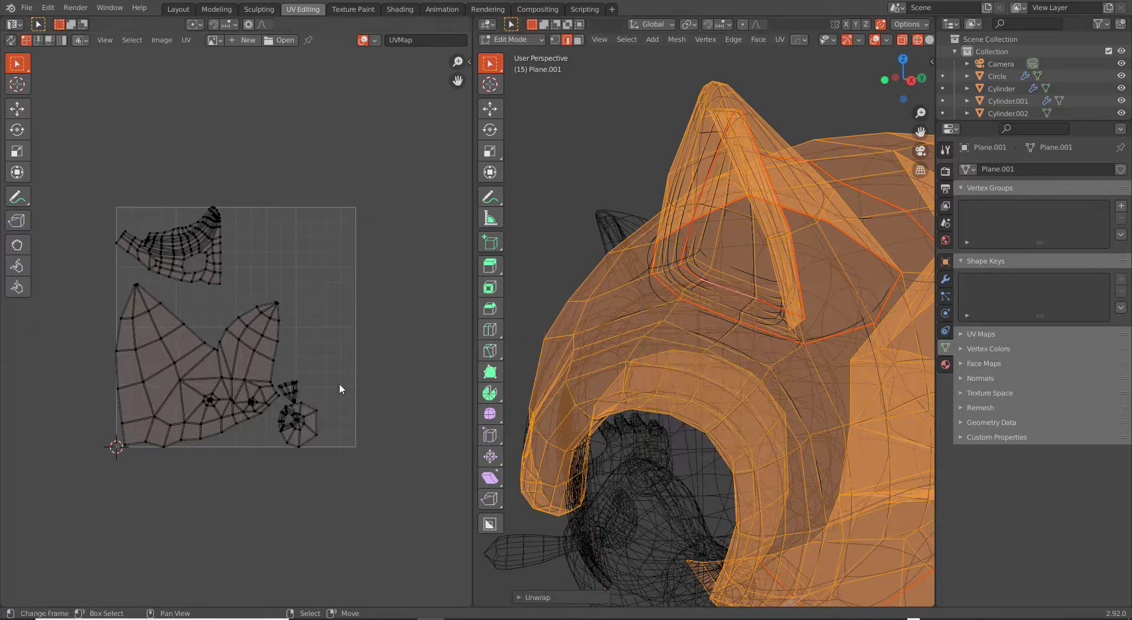
scroll(305, 424, up, 2)
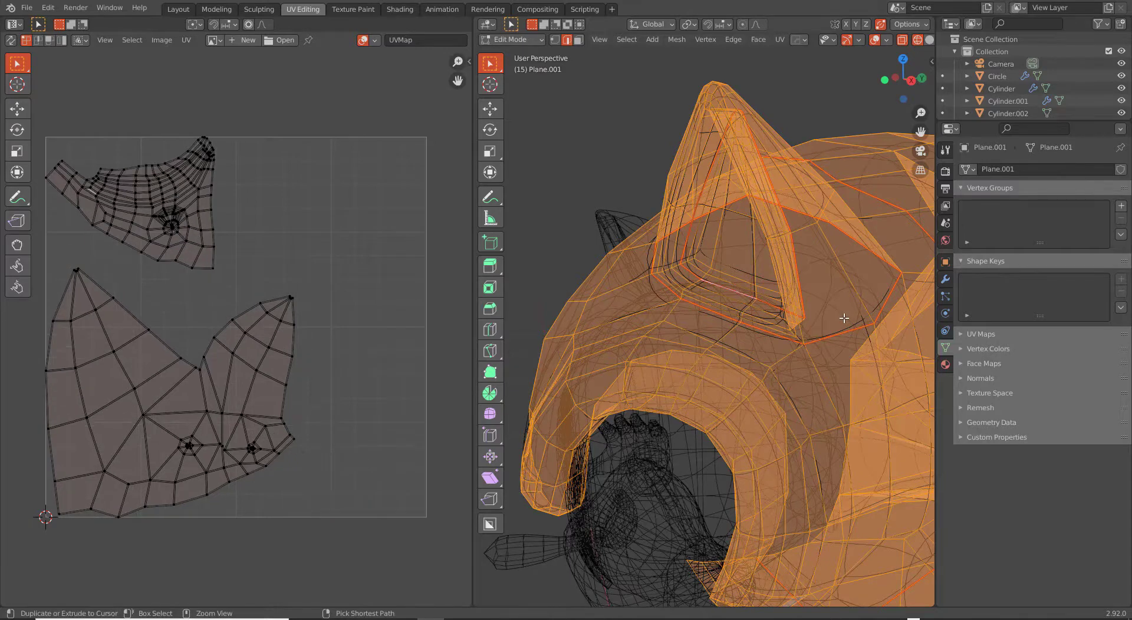
Step: Mark the ear's ridge edges from base to tip on both sides as a seam, excluding the head edges, and unwrap the whole mesh
key(alt+a)
alt+click(865, 303)
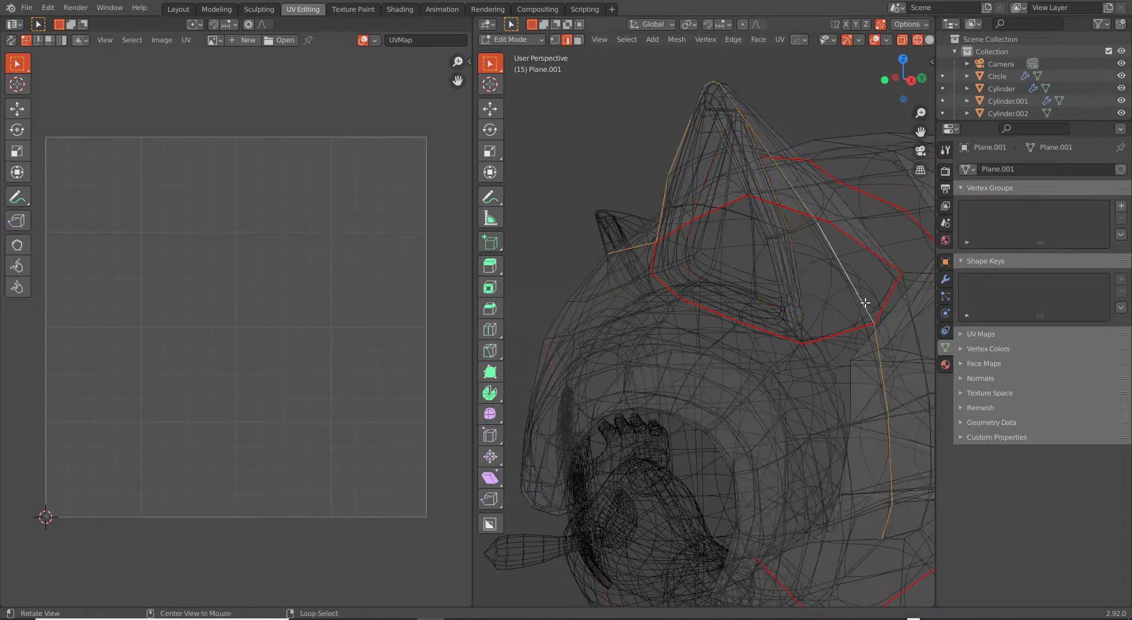
key(c)
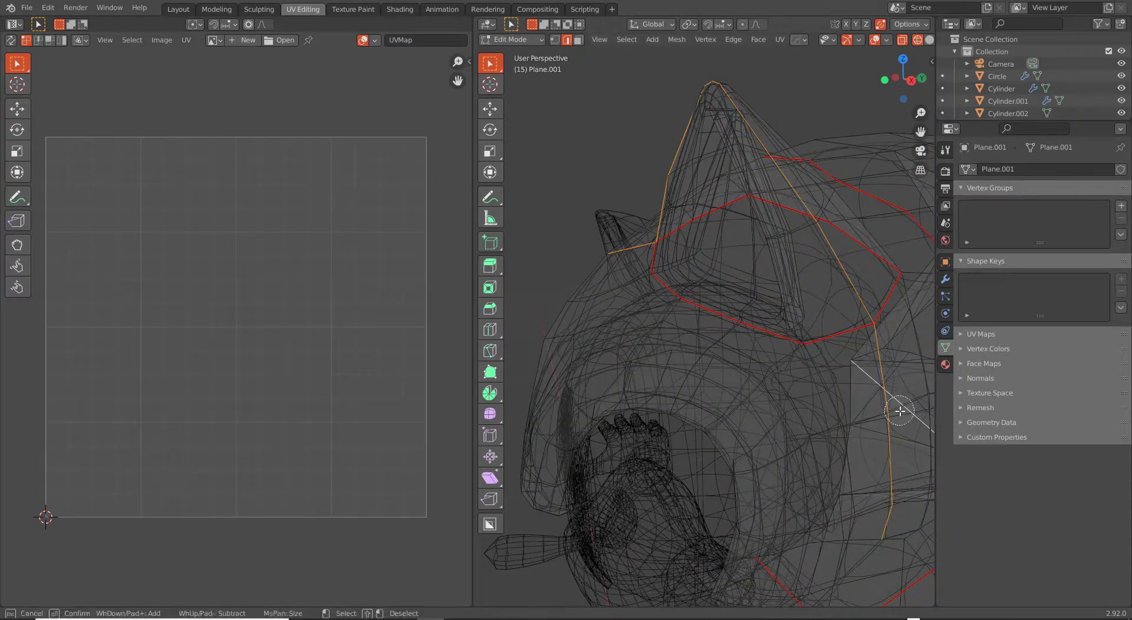
mouse_move(900, 418)
middle_down()
mouse_move(881, 473)
mouse_move(897, 514)
middle_up()
middle_click(617, 247)
right_click(616, 244)
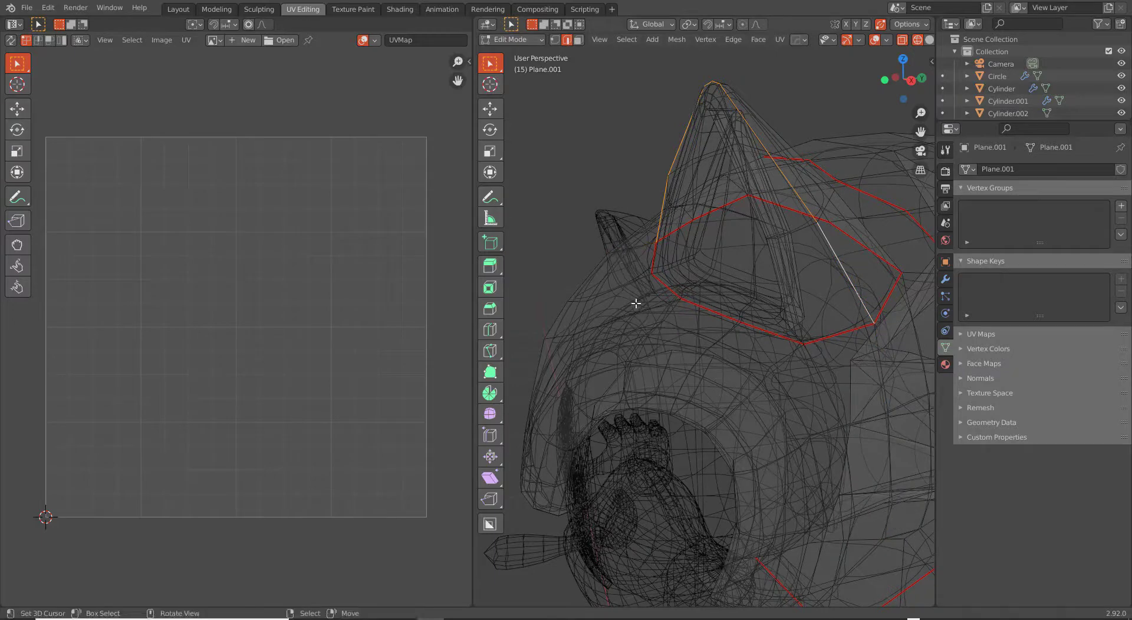
mouse_move(635, 304)
middle_down()
mouse_move(725, 379)
mouse_move(648, 363)
middle_up()
key(ctrl+e)
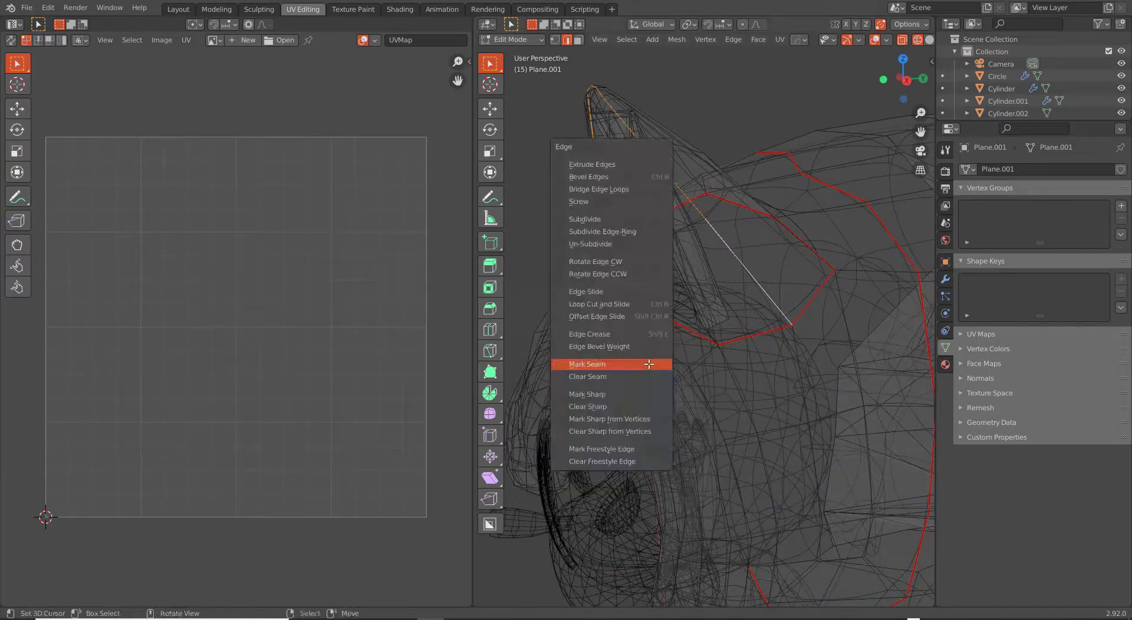
click(649, 363)
key(a)
key(u)
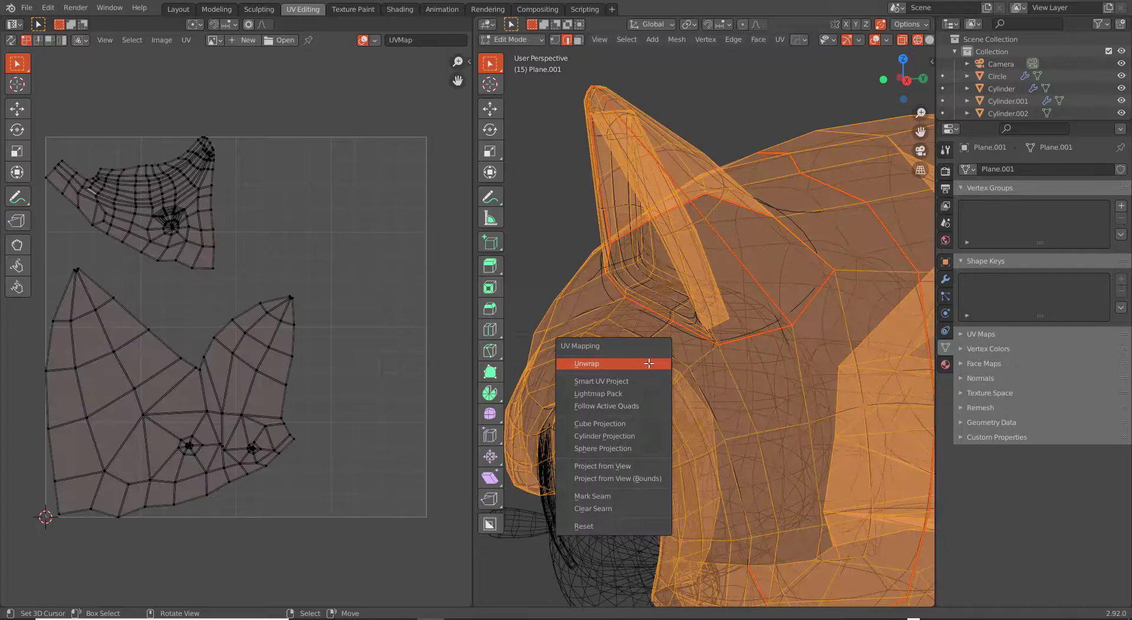
click(648, 365)
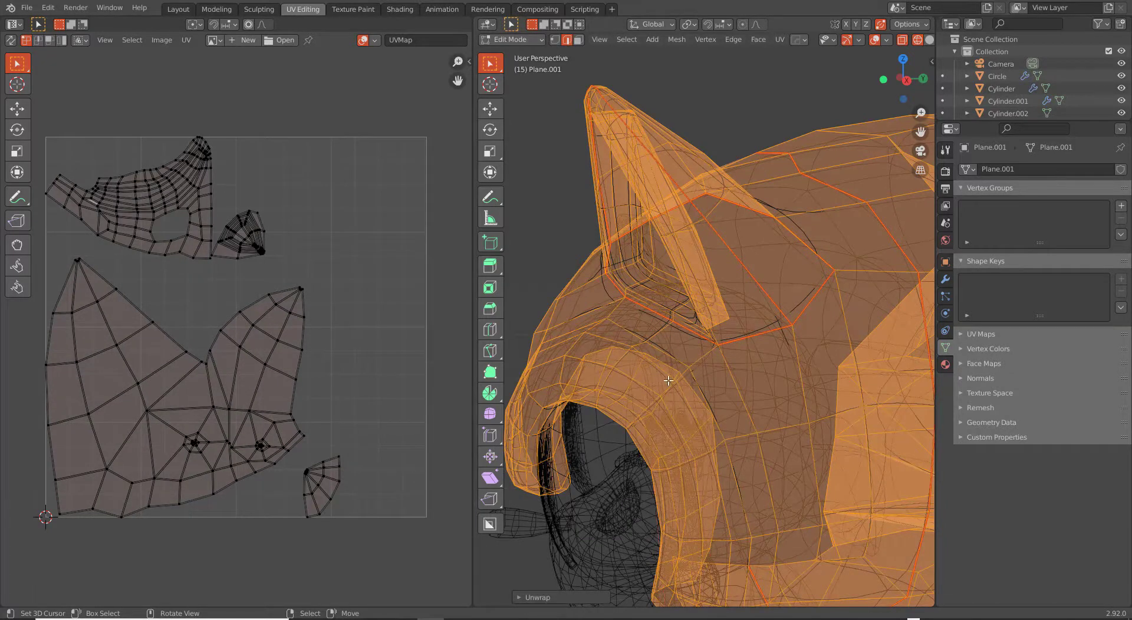
Step: Select the edge loop around the base of the upper side quill
scroll(668, 381, down, 5)
middle_drag(662, 397, 780, 357)
key(alt+a)
scroll(743, 385, up, 2)
key(alt+z)
middle_drag(748, 318, 604, 344)
scroll(604, 344, up, 5)
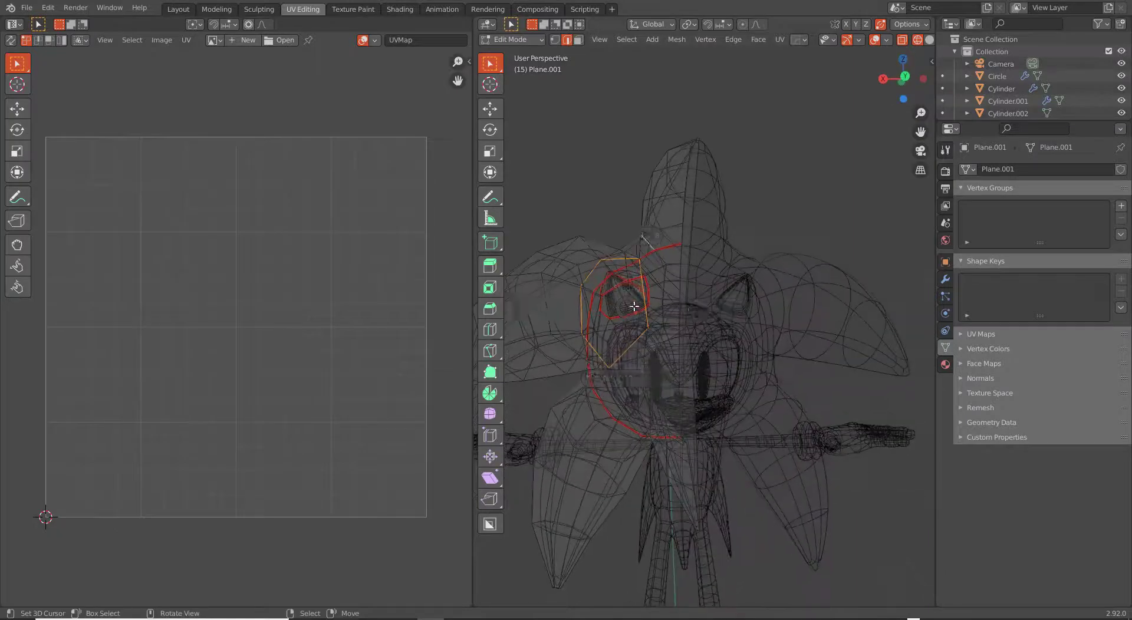
Step: Extend the selection to the edges around the middle quill bases and mark all selected edges as seams
key(shift+z)
mouse_move(682, 320)
middle_down()
mouse_move(724, 317)
mouse_move(702, 312)
middle_up()
key(shift+z)
scroll(673, 352, up, 2)
mouse_move(648, 359)
middle_down()
mouse_move(659, 361)
mouse_move(646, 345)
mouse_move(622, 360)
mouse_move(610, 348)
middle_up()
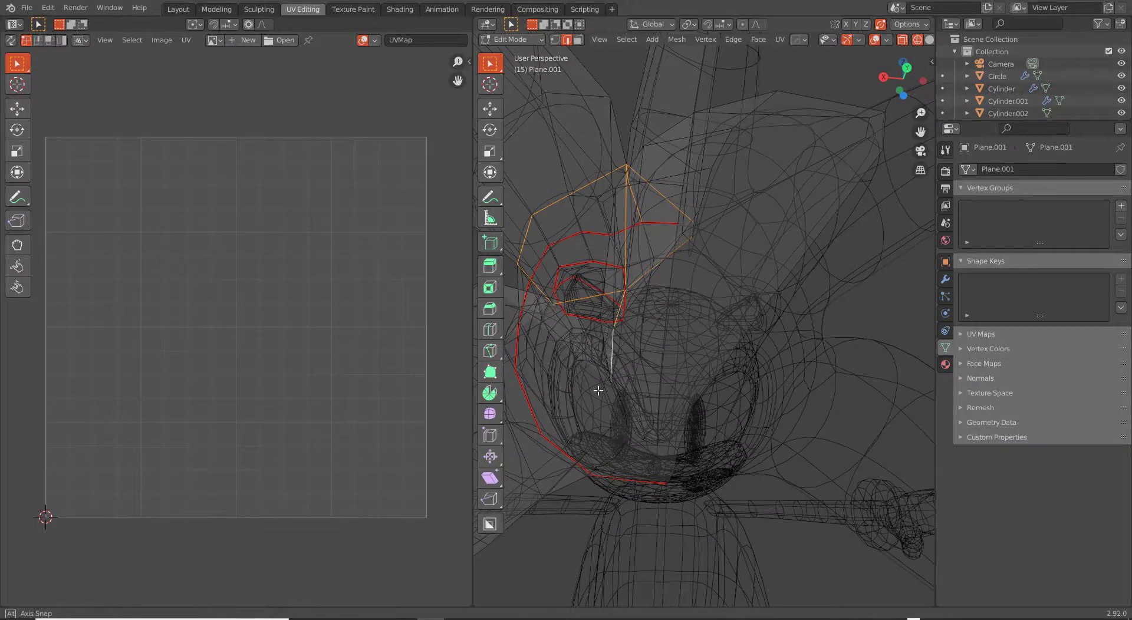
middle_drag(598, 390, 782, 327)
right_click(649, 426)
click(649, 426)
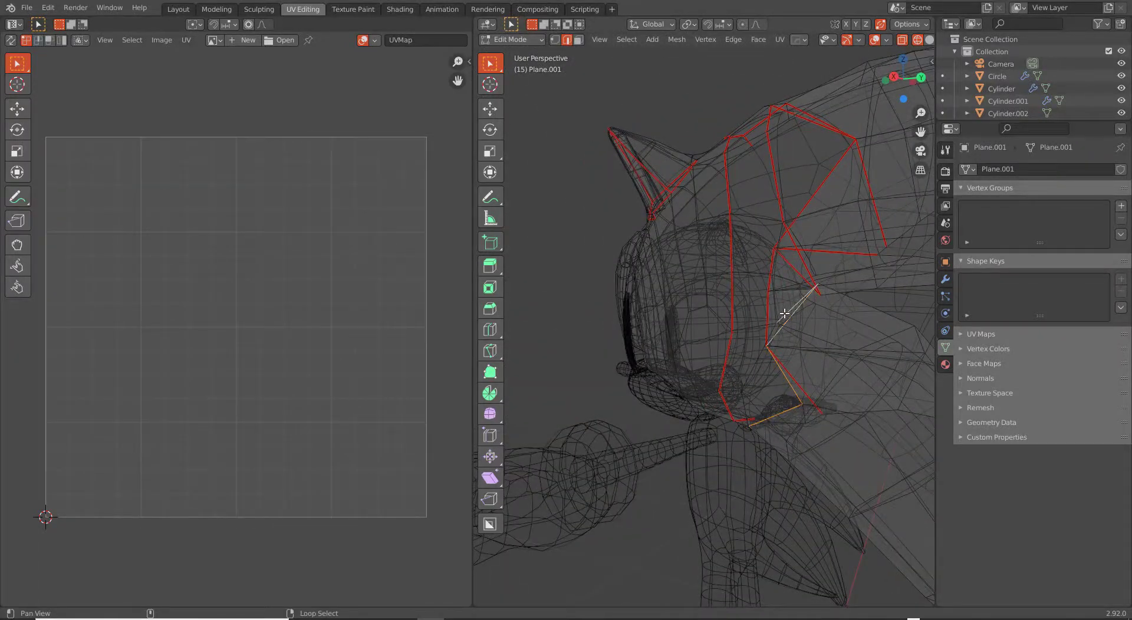
Step: Mark the edge loop around the base of the lower side quill as a seam and unwrap the whole head mesh
mouse_move(748, 404)
middle_down()
mouse_move(719, 384)
mouse_move(682, 399)
mouse_move(727, 391)
mouse_move(741, 403)
mouse_move(728, 412)
middle_up()
right_click(719, 384)
click(719, 384)
key(z)
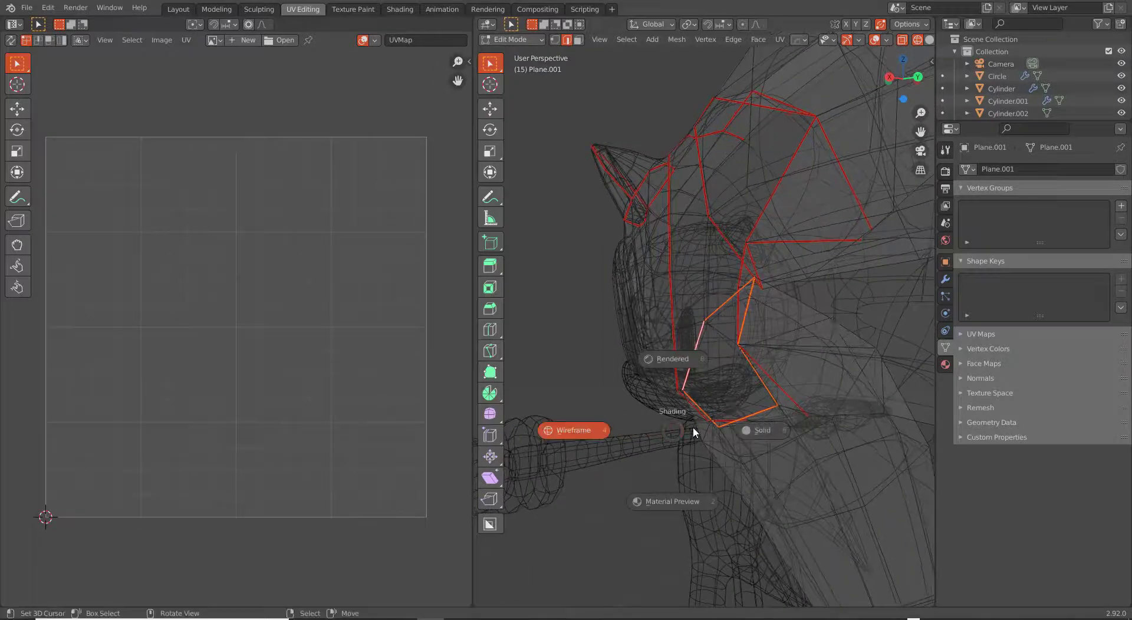
click(756, 429)
scroll(766, 420, down, 3)
key(a)
key(u)
click(754, 433)
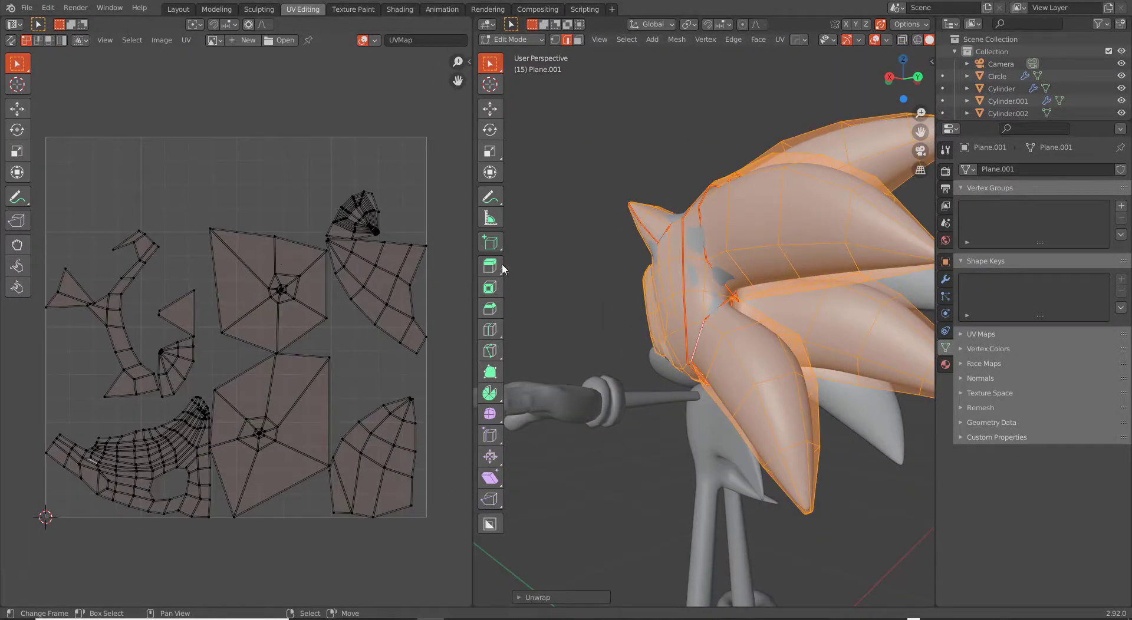
Step: Select the seam-bounded face islands of the side and middle quills to examine their UV islands
key(3)
click(803, 231)
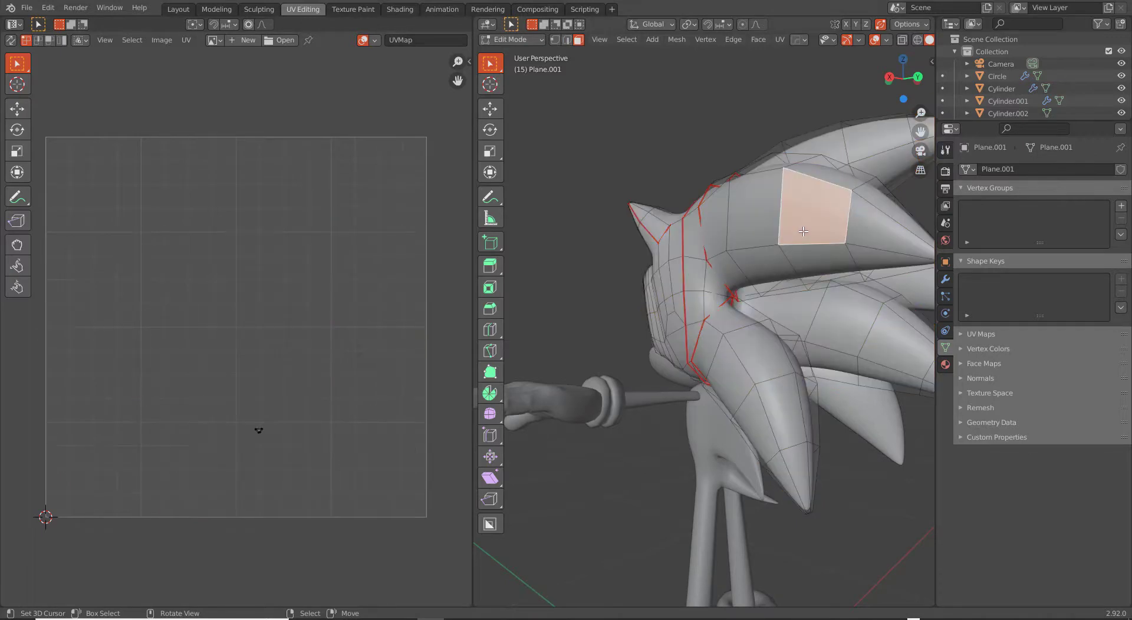
key(ctrl+l)
key(l)
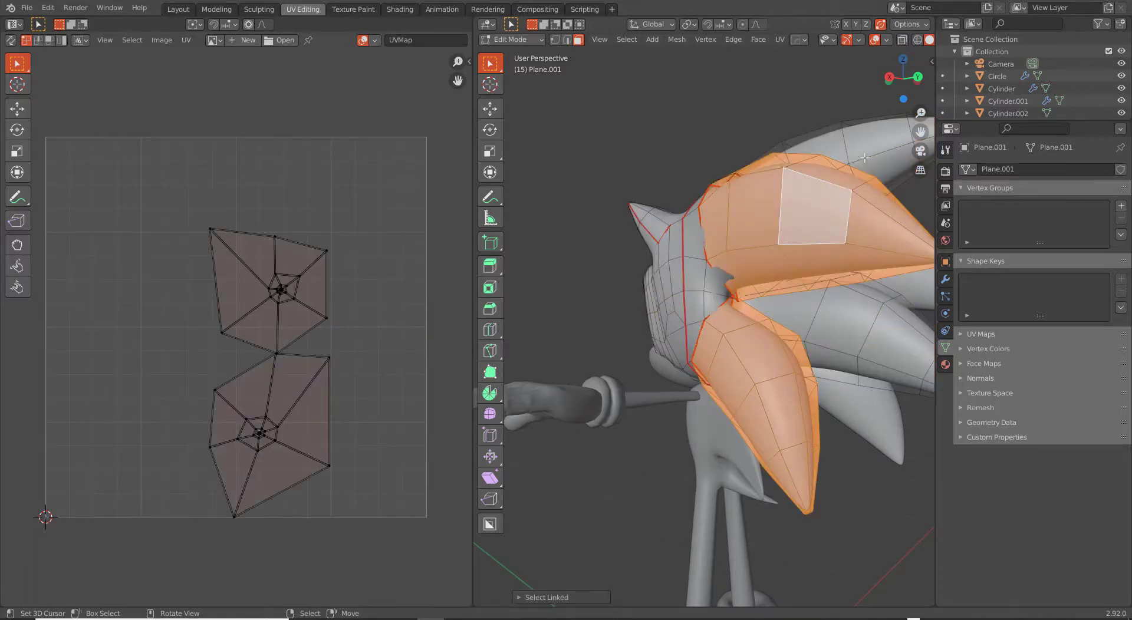
key(l)
key(l)
middle_drag(867, 358, 724, 352)
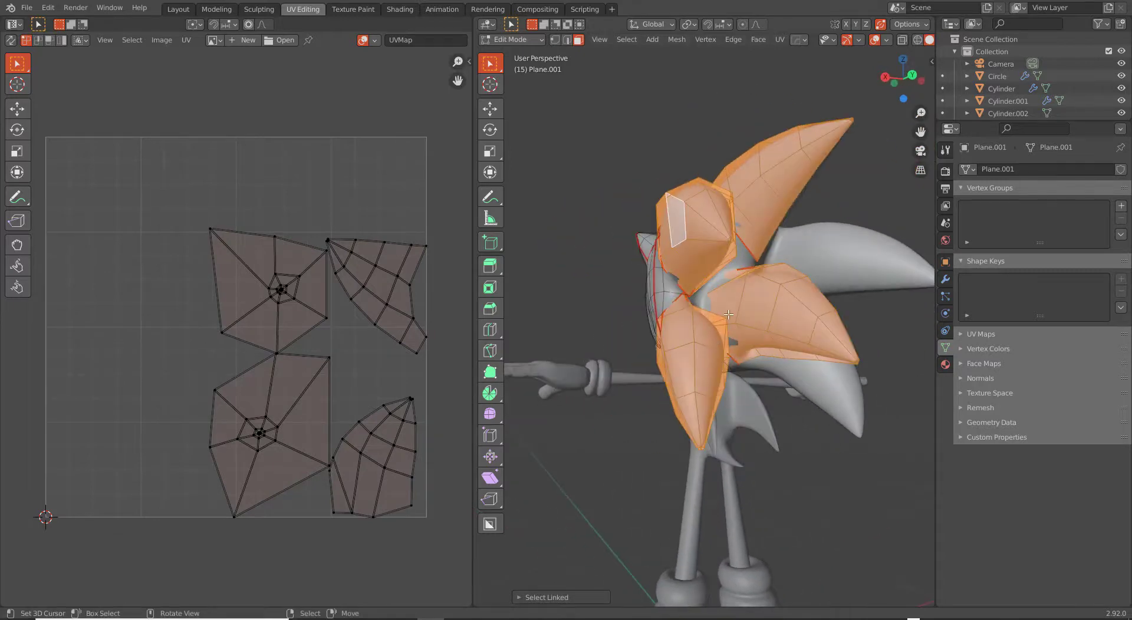
Step: Mark the edges along the undersides of the upper and lower side quills, from base to tip, as seams
scroll(728, 315, up, 6)
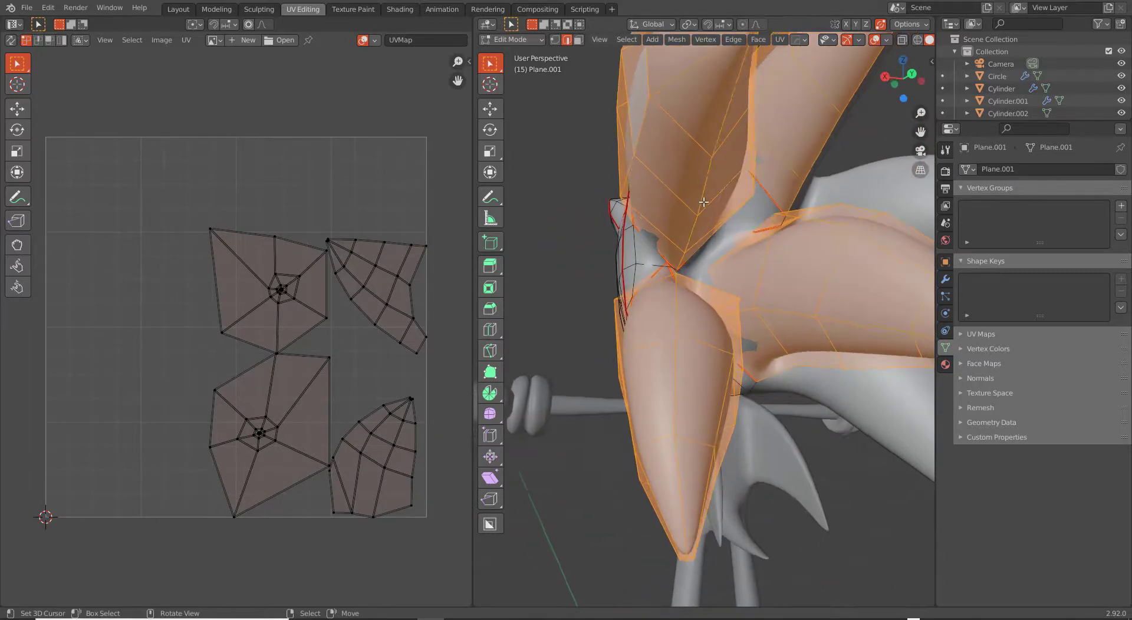
click(702, 201)
middle_drag(696, 239, 647, 228)
shift+click(643, 225)
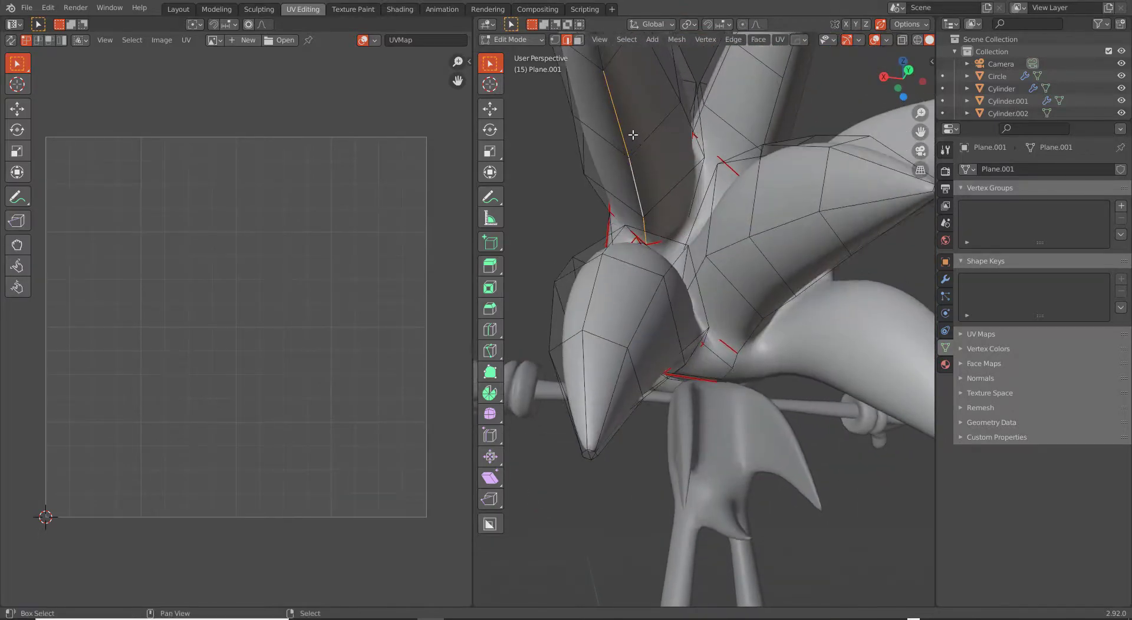
middle_drag(632, 135, 627, 153)
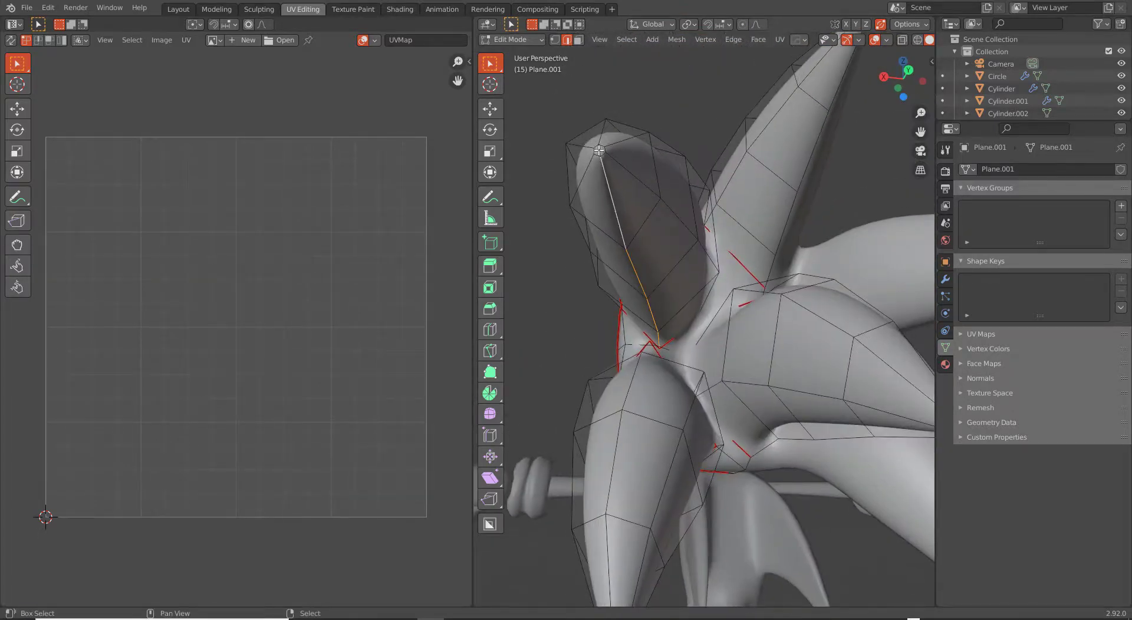
middle_drag(662, 397, 704, 186)
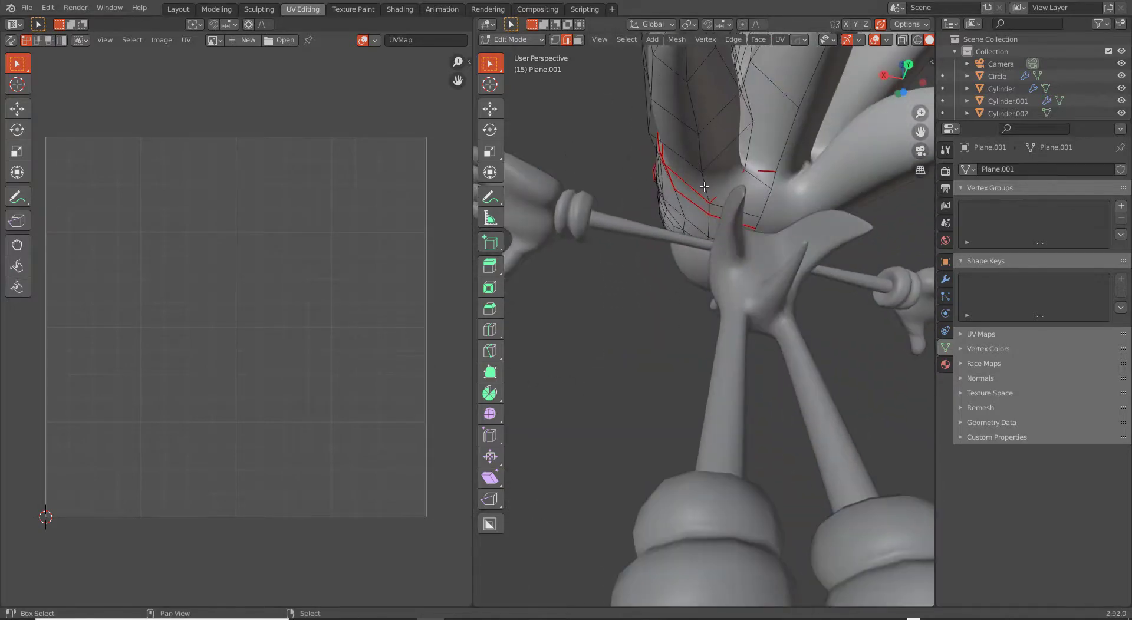
middle_drag(696, 113, 702, 171)
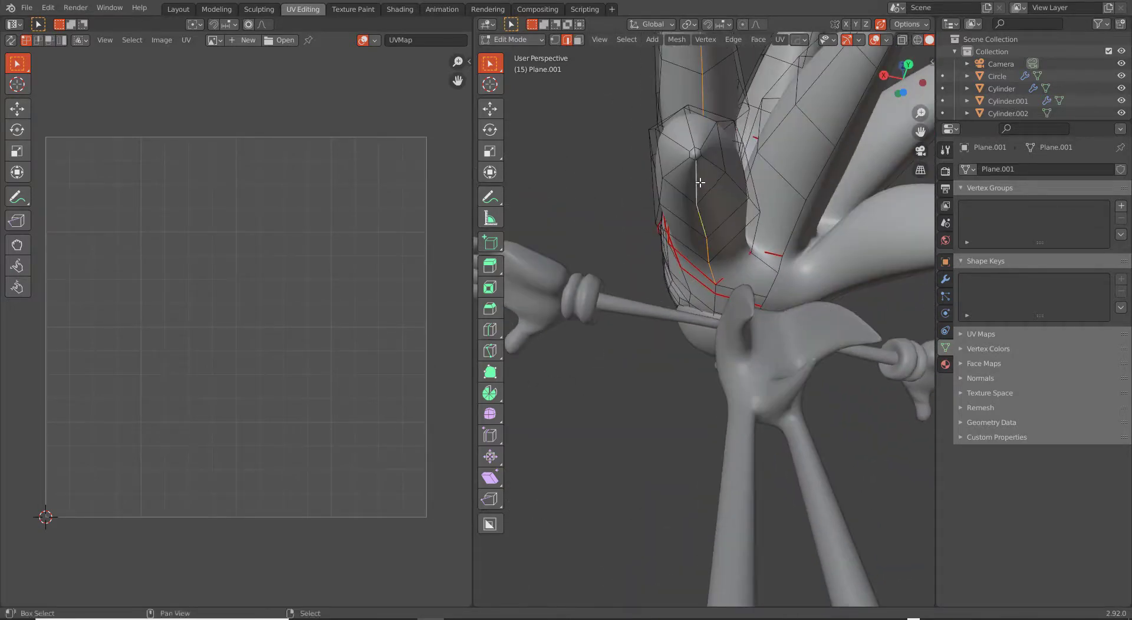
shift+click(696, 171)
key(ctrl+e)
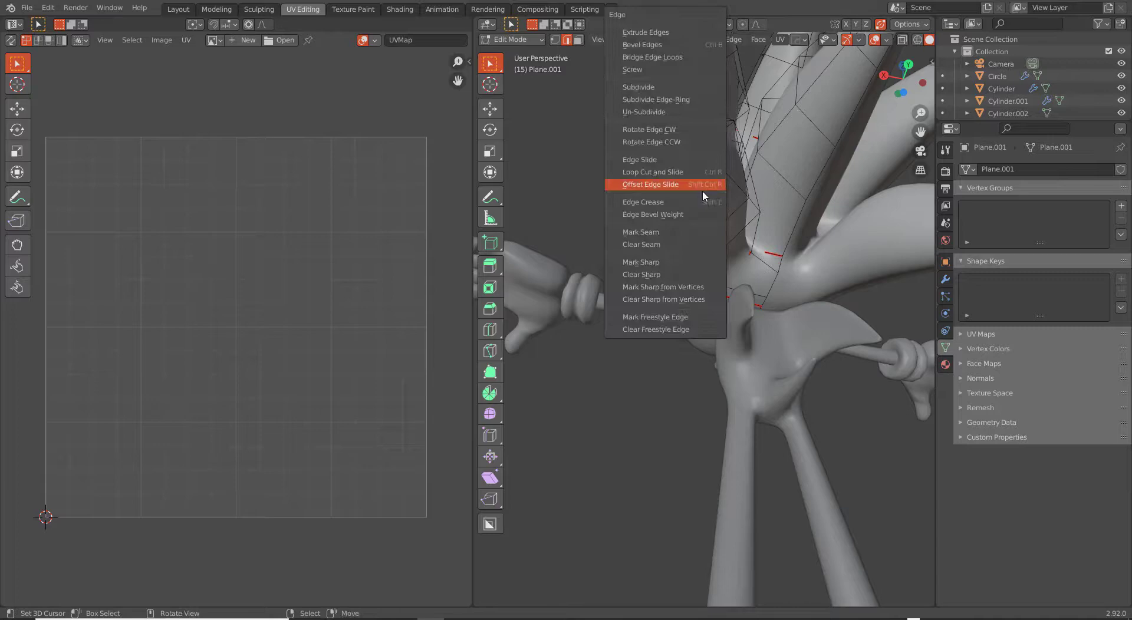
click(667, 233)
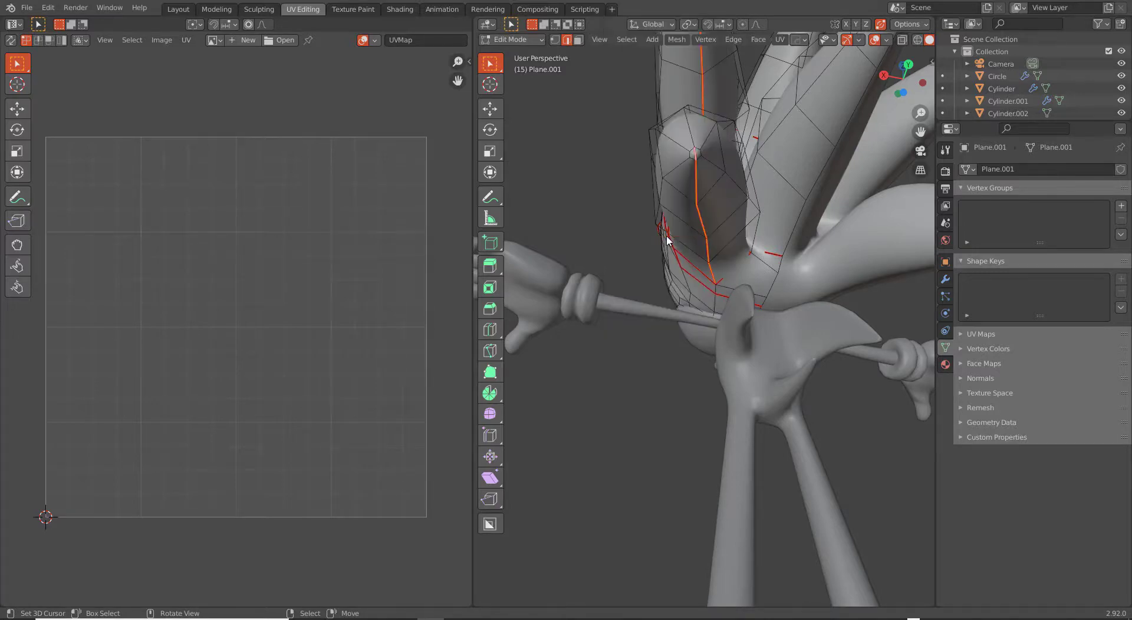
Step: Unwrap the whole head mesh with the new quill seams and return to Object Mode
key(a)
key(u)
click(685, 258)
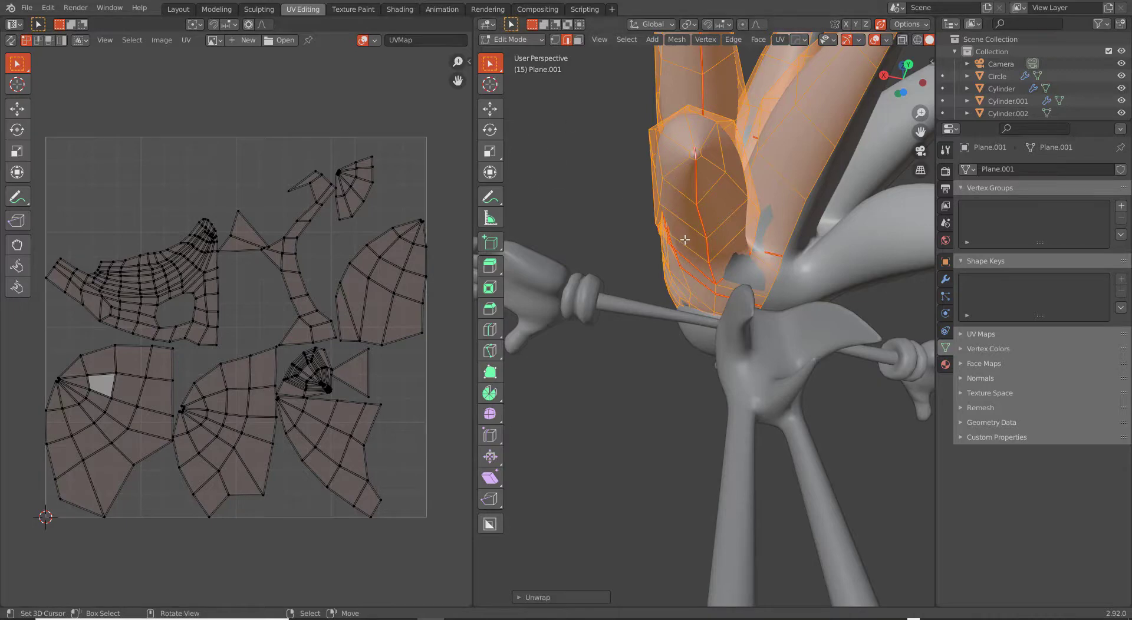
scroll(685, 240, down, 4)
middle_drag(672, 190, 872, 294)
key(Tab)
middle_drag(761, 333, 665, 337)
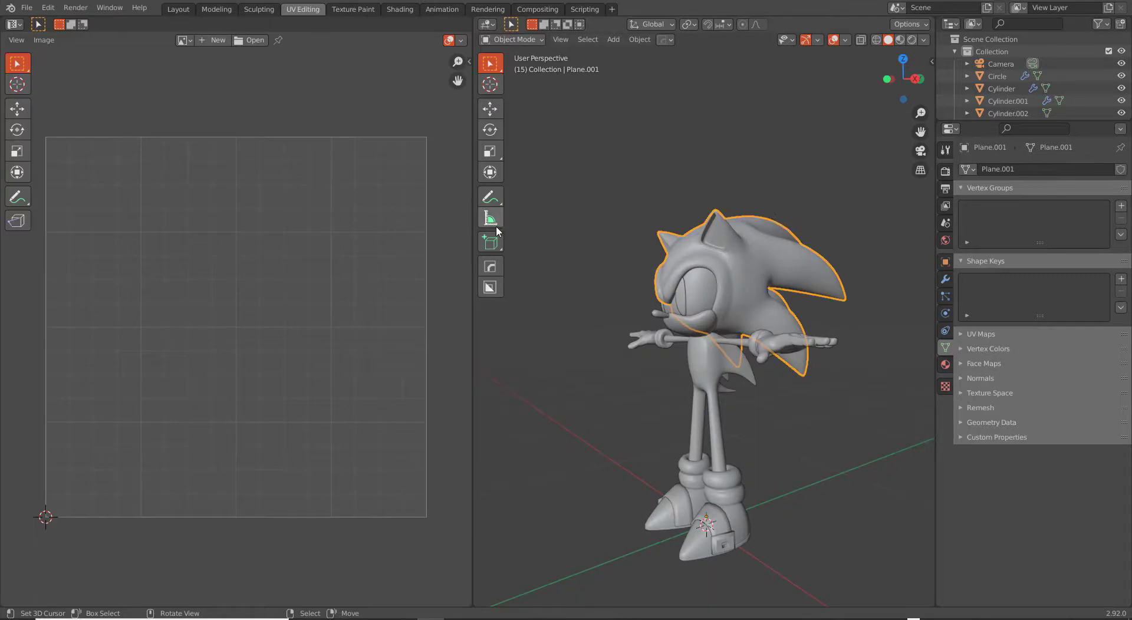
Step: Save the project file
key(ctrl)
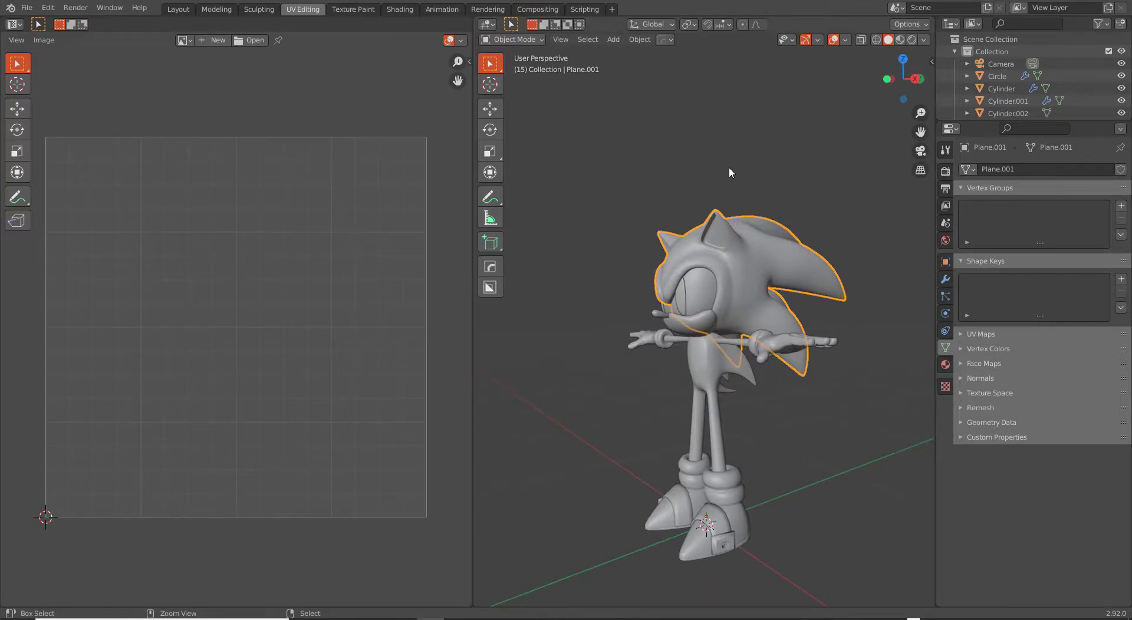
click(28, 9)
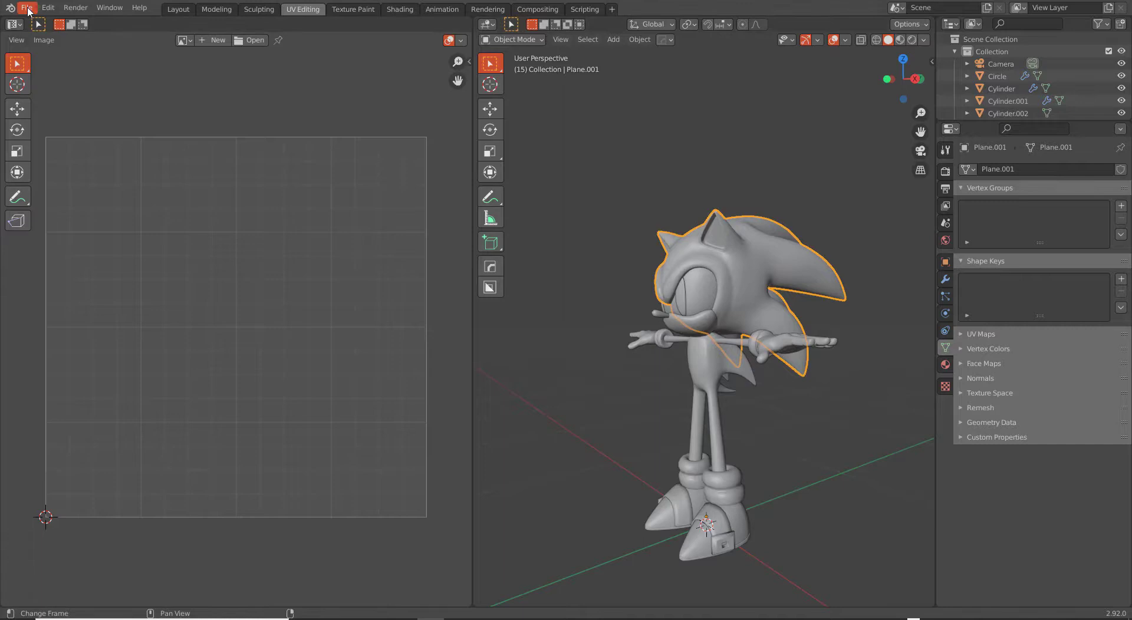
right_click(28, 9)
key(ctrl+s)
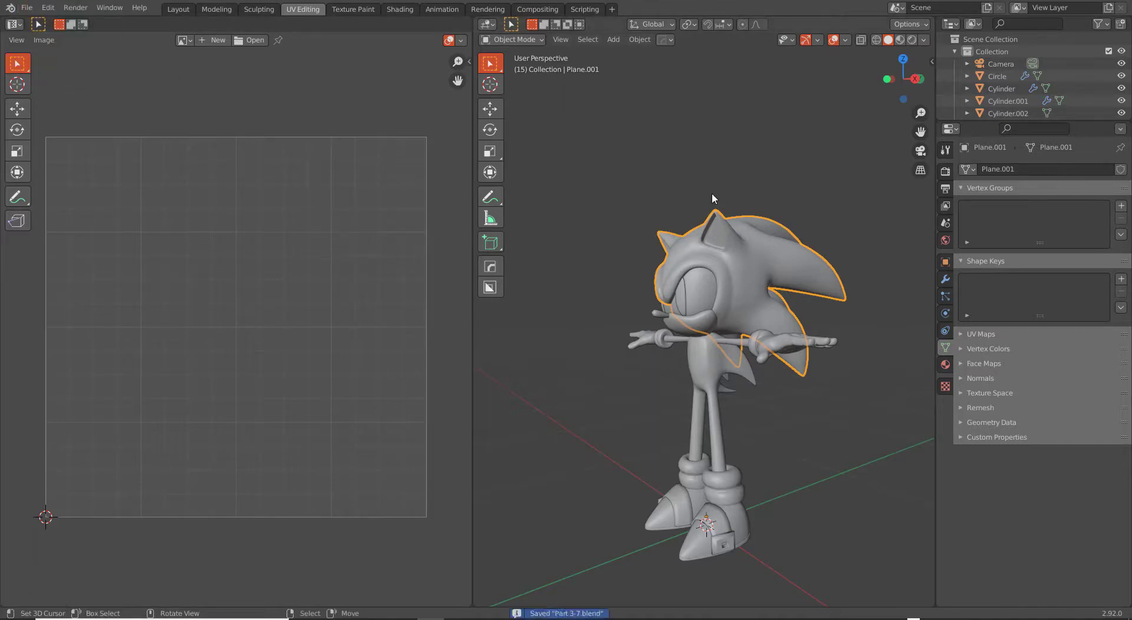
Step: Apply the head mesh's Mirror modifier, leaving the Subdivision modifier in place
middle_drag(795, 282, 785, 224)
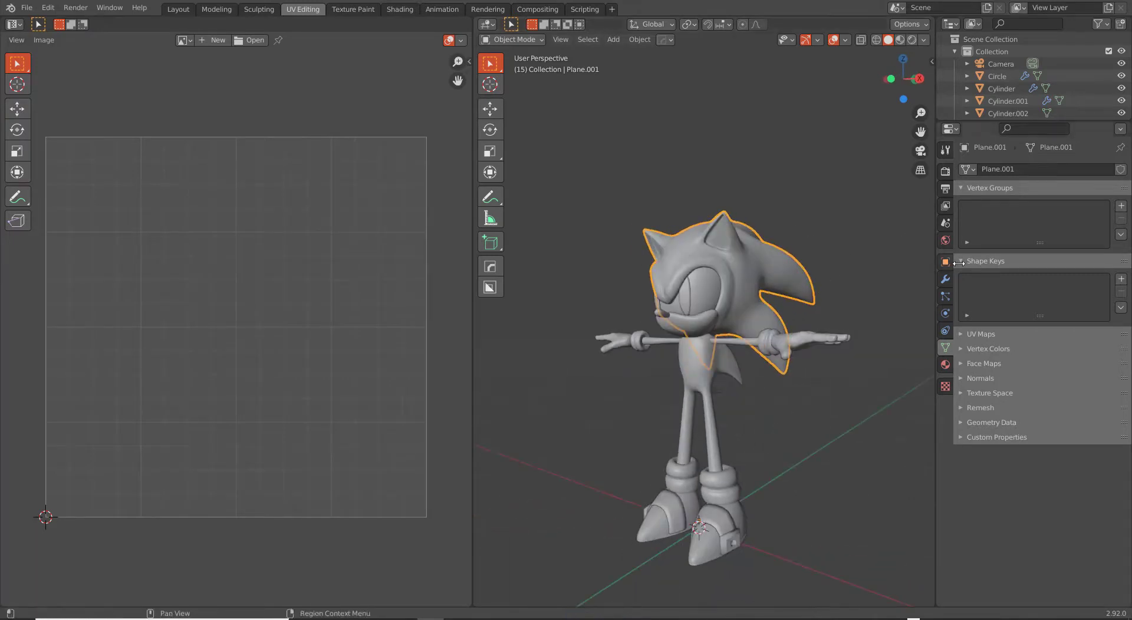
click(945, 277)
right_click(982, 232)
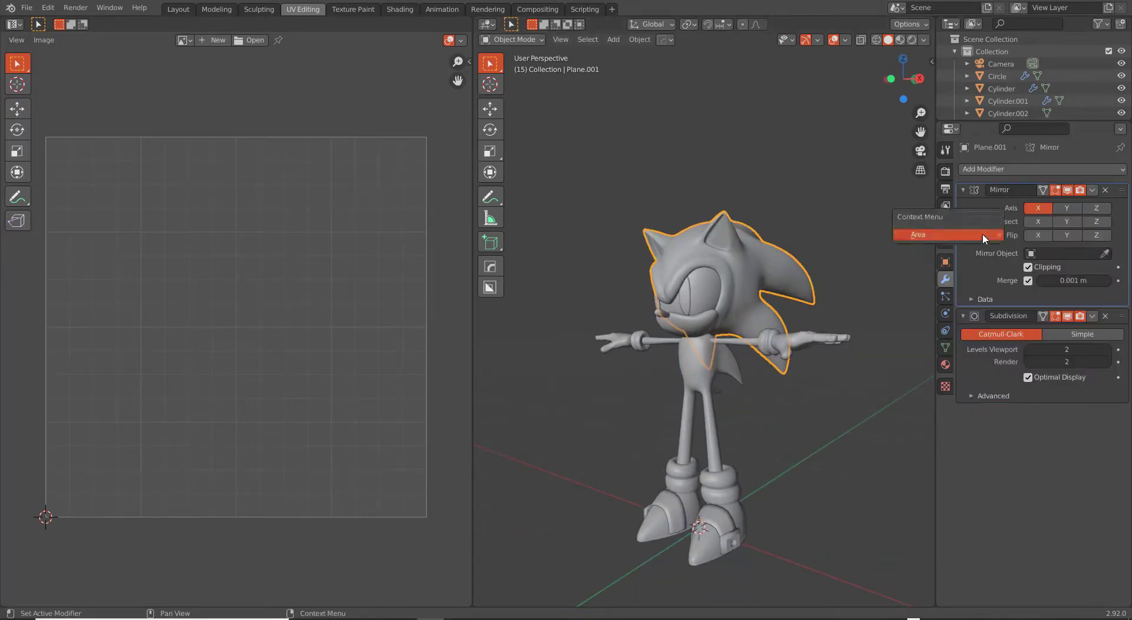
mouse_move(983, 232)
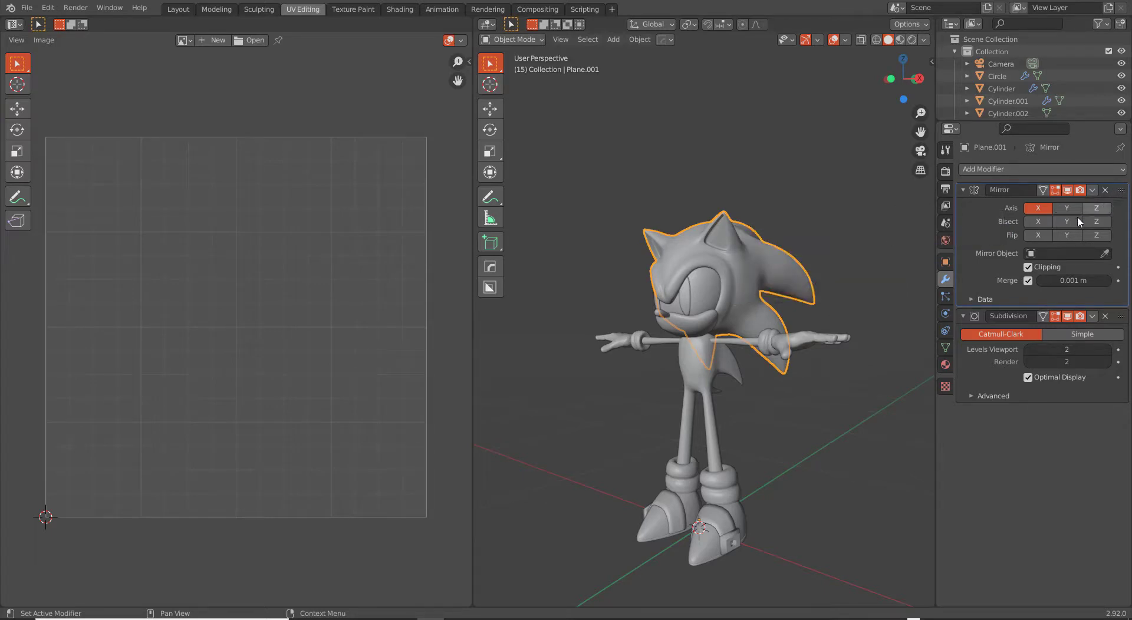
click(986, 299)
click(989, 293)
key(ctrl+a)
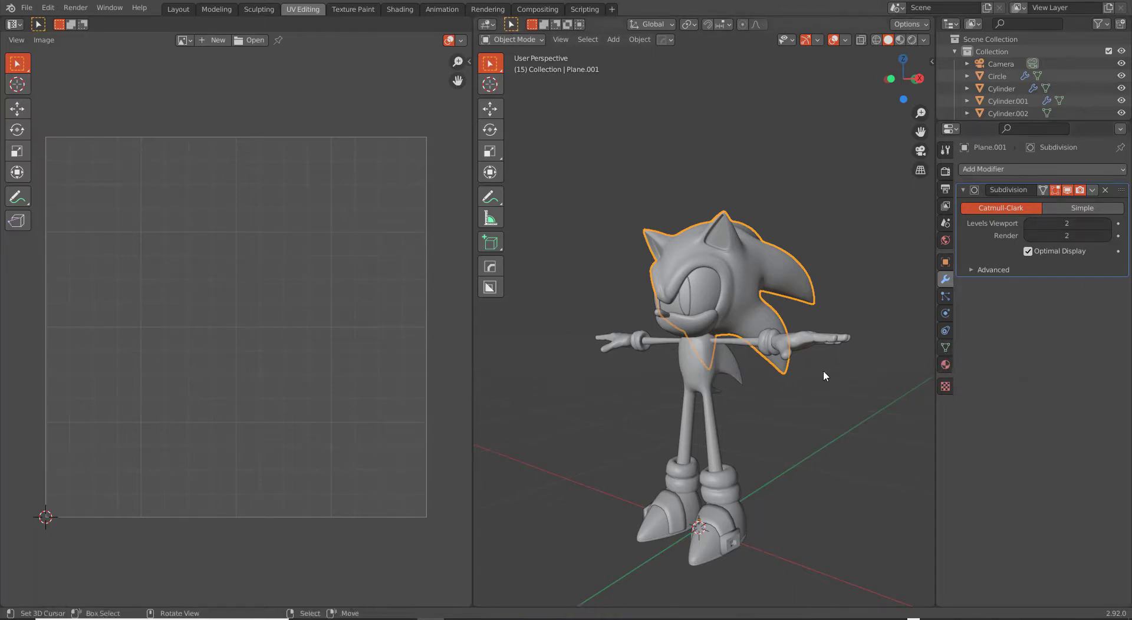
Step: Enter Edit Mode on the full head mesh and unwrap both halves with the marked seams
middle_drag(687, 368, 727, 365)
scroll(701, 414, up, 2)
scroll(713, 339, down, 1)
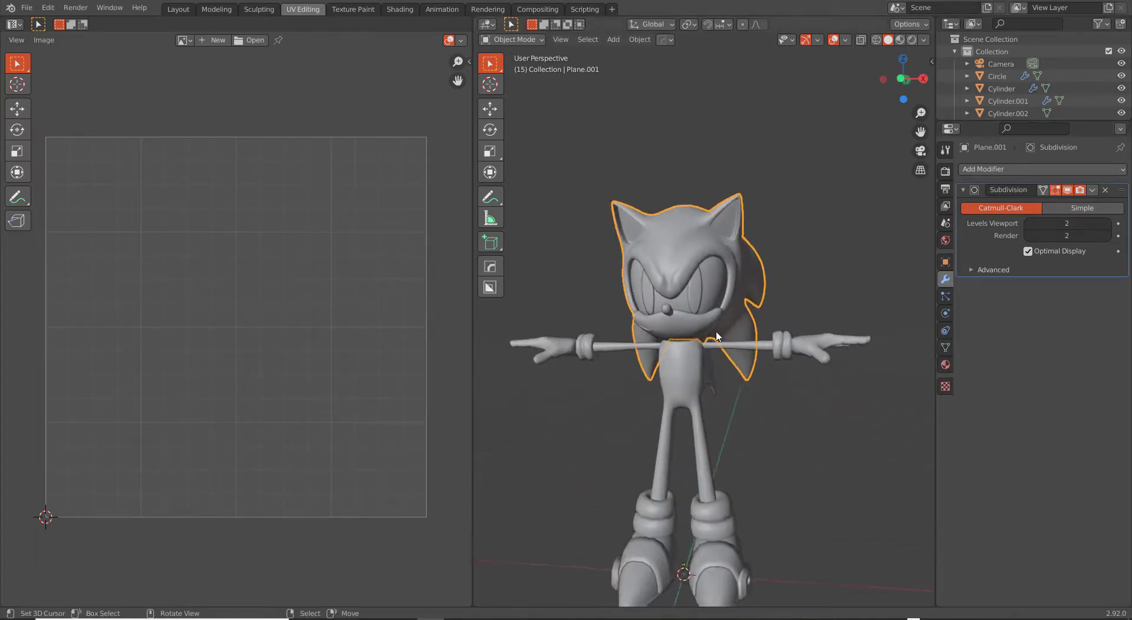
middle_drag(796, 324, 744, 321)
key(Tab)
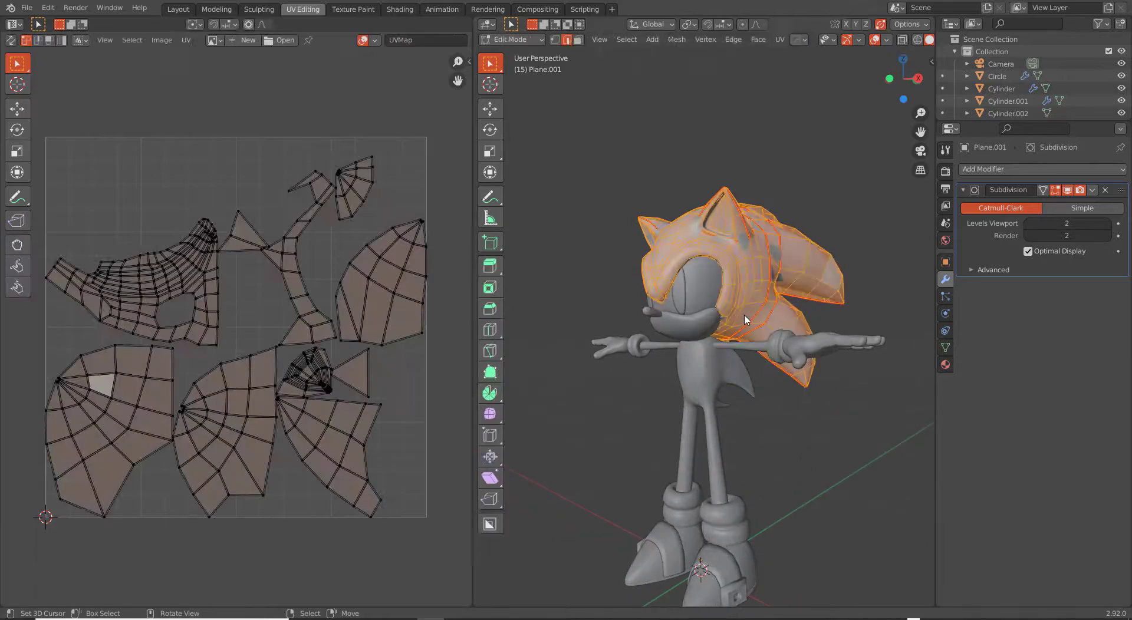
key(u)
click(744, 314)
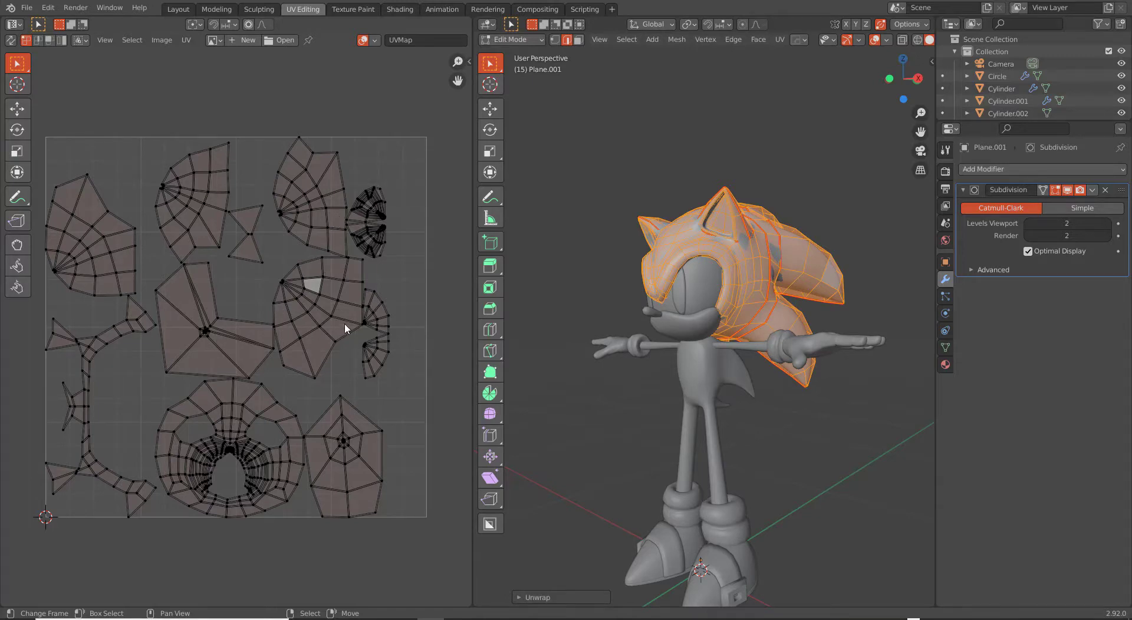
scroll(690, 330, up, 2)
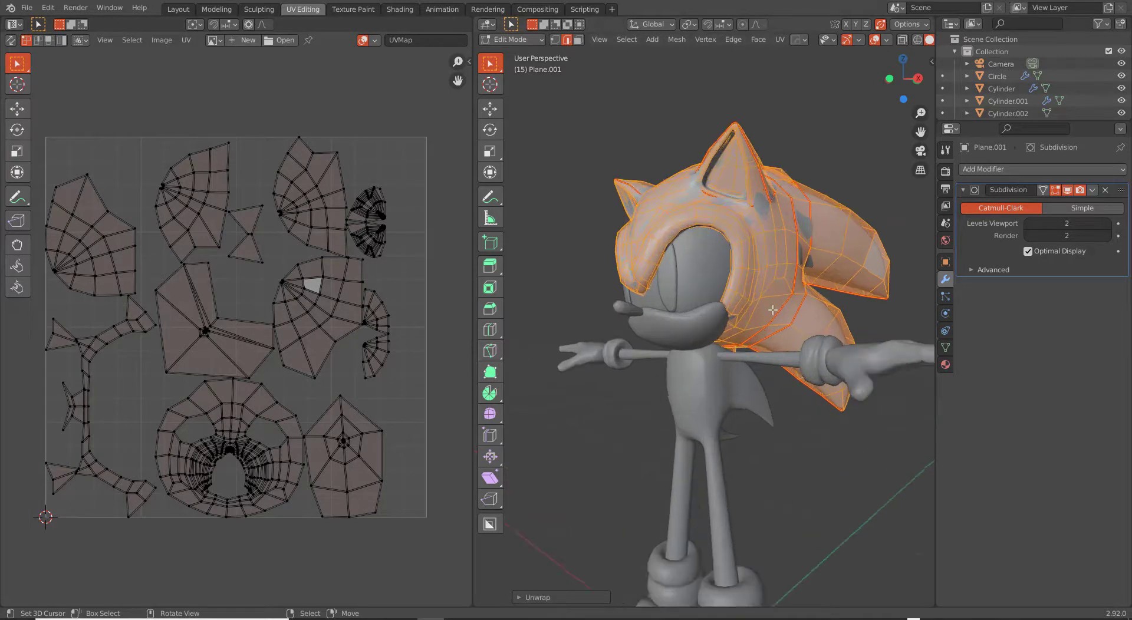
Step: Leave the head mesh and open the body mesh in Edit Mode
middle_drag(691, 330, 724, 377)
scroll(698, 310, down, 4)
right_click(613, 317)
scroll(706, 377, up, 2)
key(Tab)
click(683, 405)
key(Tab)
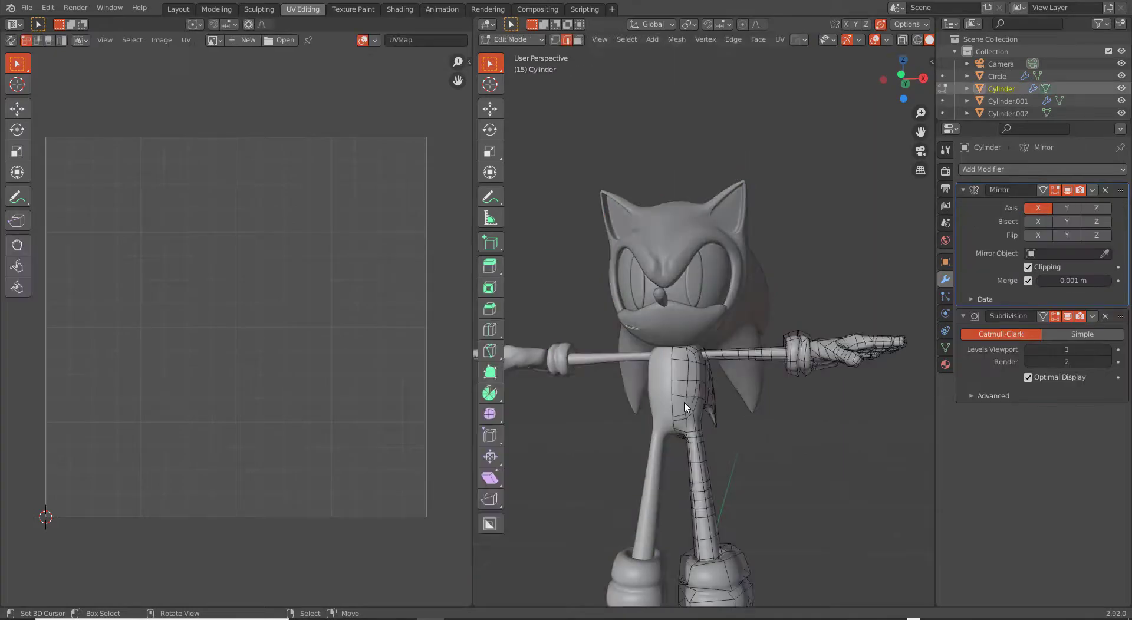
Step: Mark the edge loop around the top of the leg, where it joins the torso, as a seam
scroll(706, 349, up, 6)
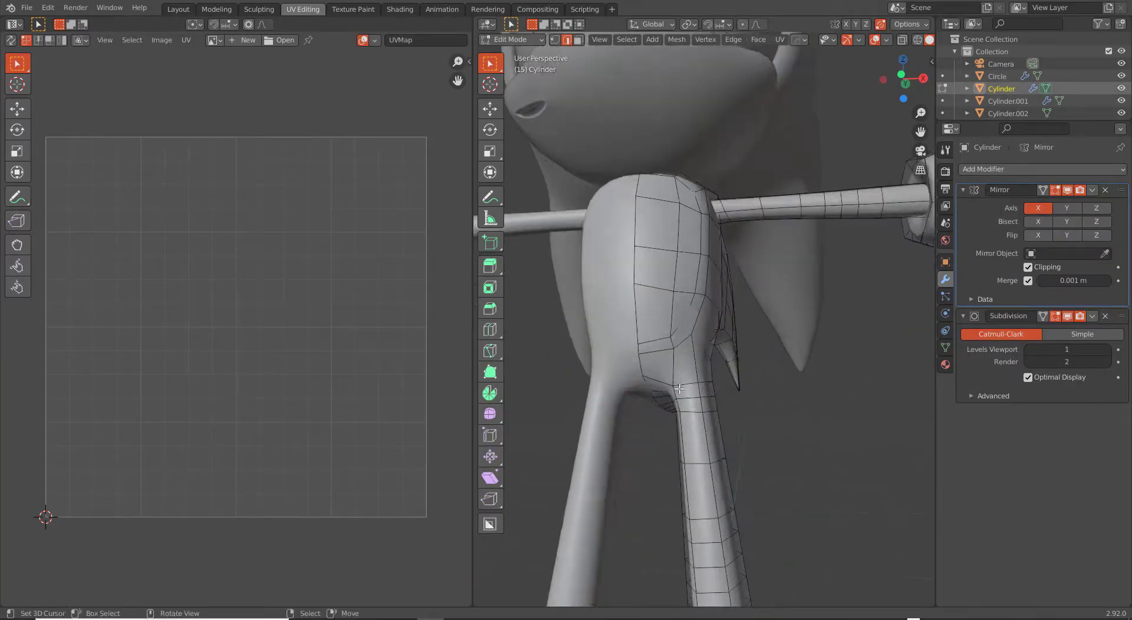
alt+right_click(688, 383)
mouse_move(707, 362)
middle_down()
mouse_move(672, 382)
mouse_move(554, 379)
mouse_move(771, 374)
mouse_move(665, 400)
mouse_move(760, 376)
mouse_move(741, 335)
mouse_move(682, 329)
mouse_move(671, 313)
middle_up()
key(shift+z)
key(ctrl+e)
click(775, 381)
key(shift+z)
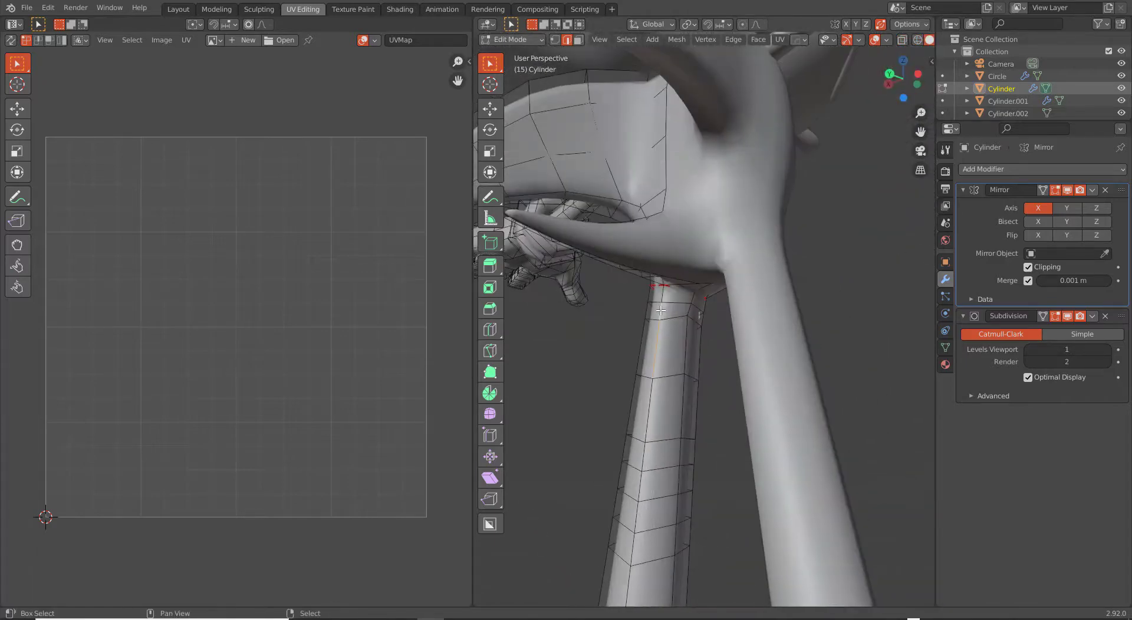
Step: Mark the line of edges down the leg, from the hip loop to its end inside the sock cuff, as a seam
shift+middle_drag(648, 404, 654, 292)
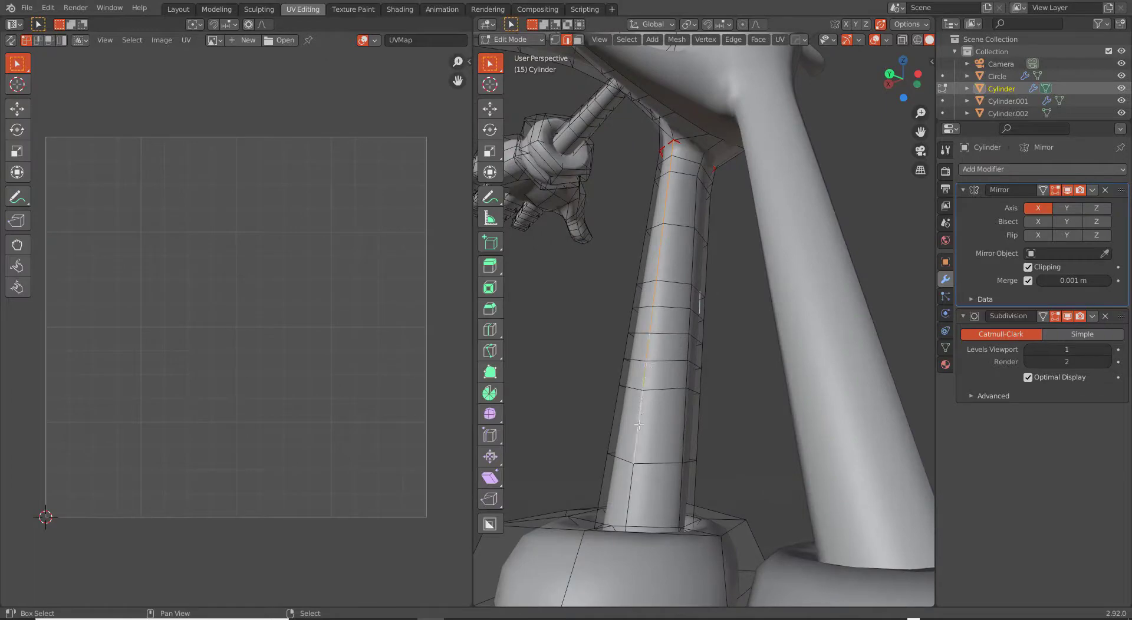
shift+middle_drag(636, 483, 652, 445)
key(shift+z)
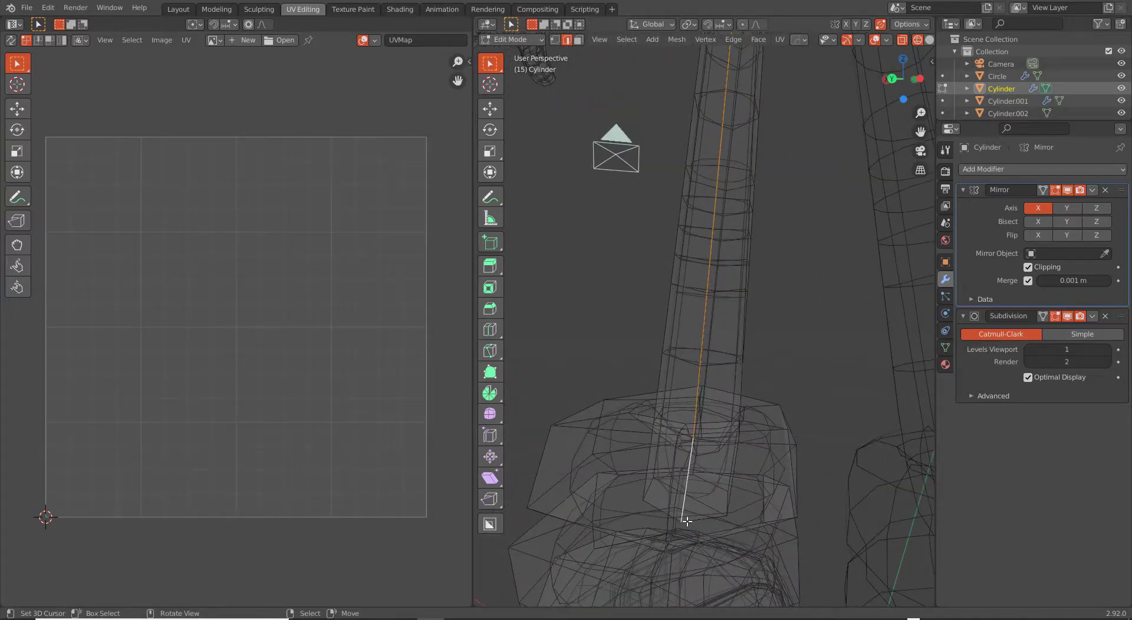
key(ctrl+e)
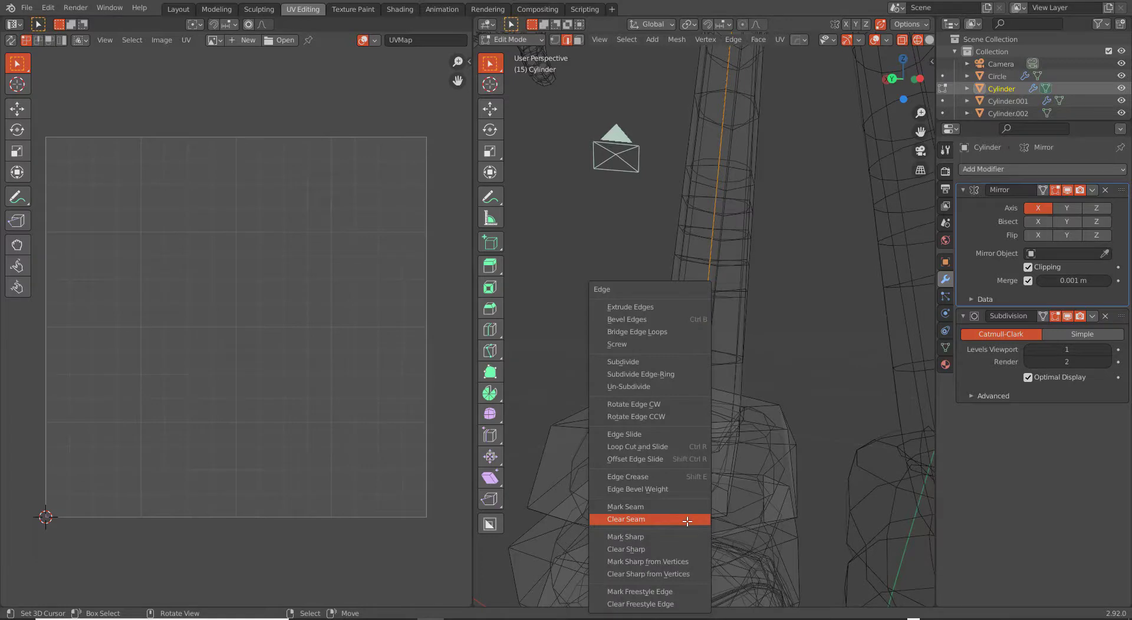
click(671, 507)
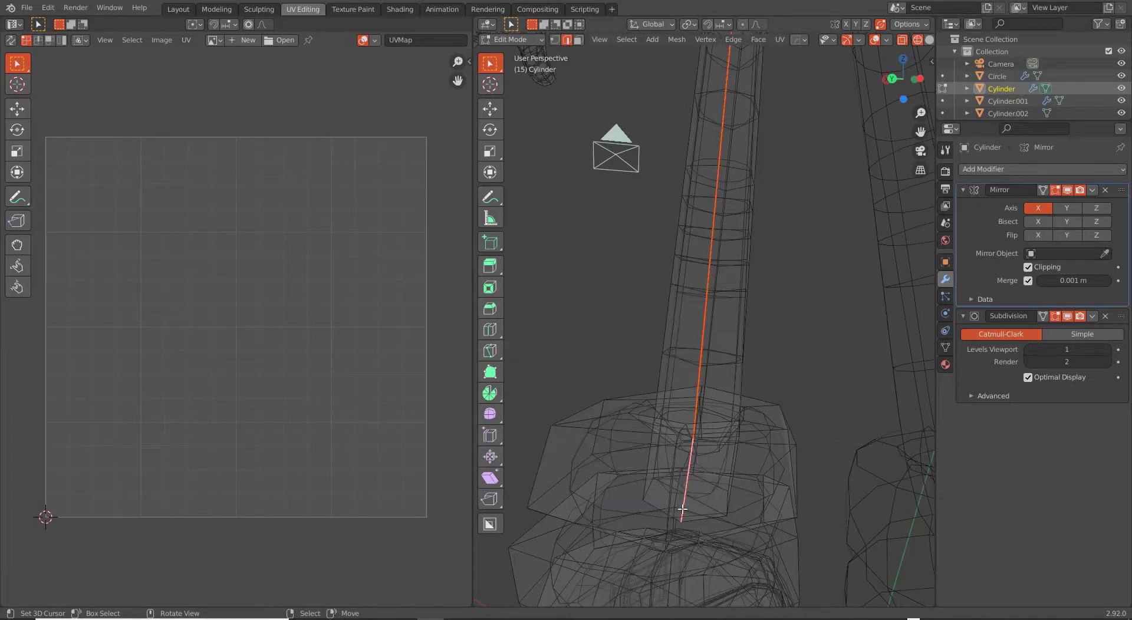
Step: Delete the cap face at the lower end of the leg inside the sock cuff
key(3)
click(684, 502)
key(x)
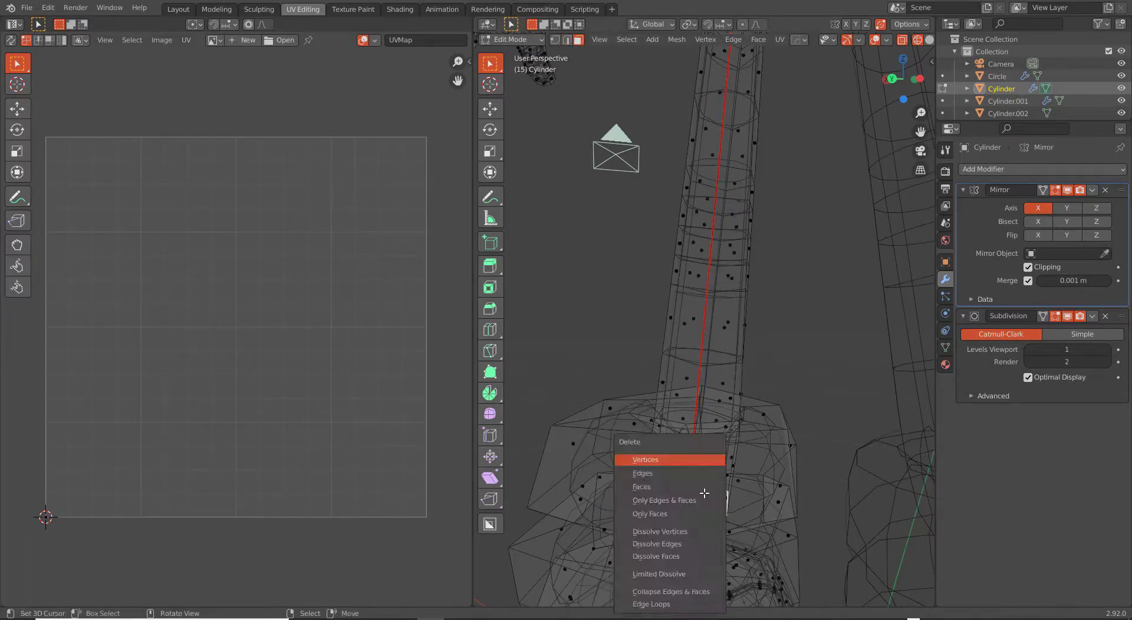
click(671, 487)
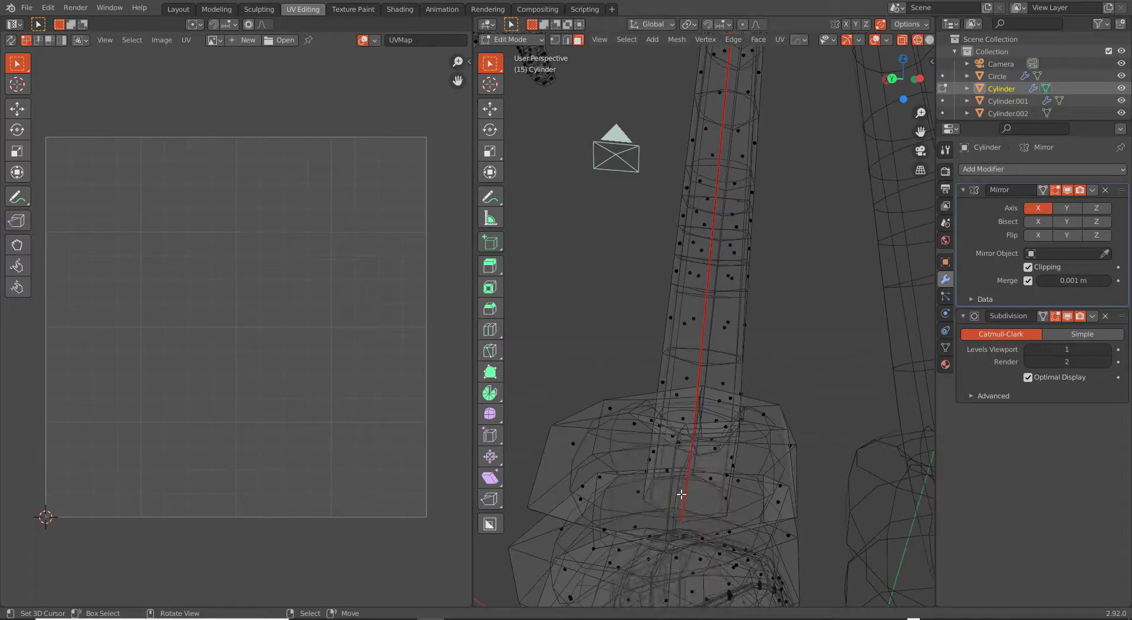
key(shift+z)
Step: Examine the body mesh and its leg seams from several angles
scroll(679, 441, down, 6)
middle_drag(568, 344, 792, 329)
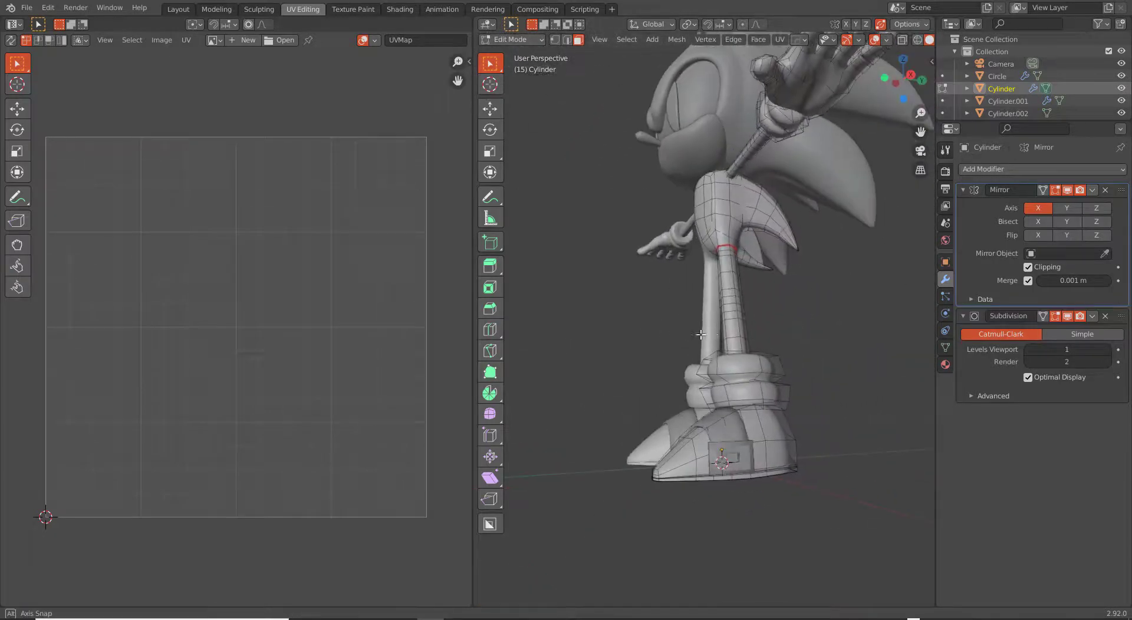
middle_drag(701, 334, 716, 330)
scroll(718, 329, up, 3)
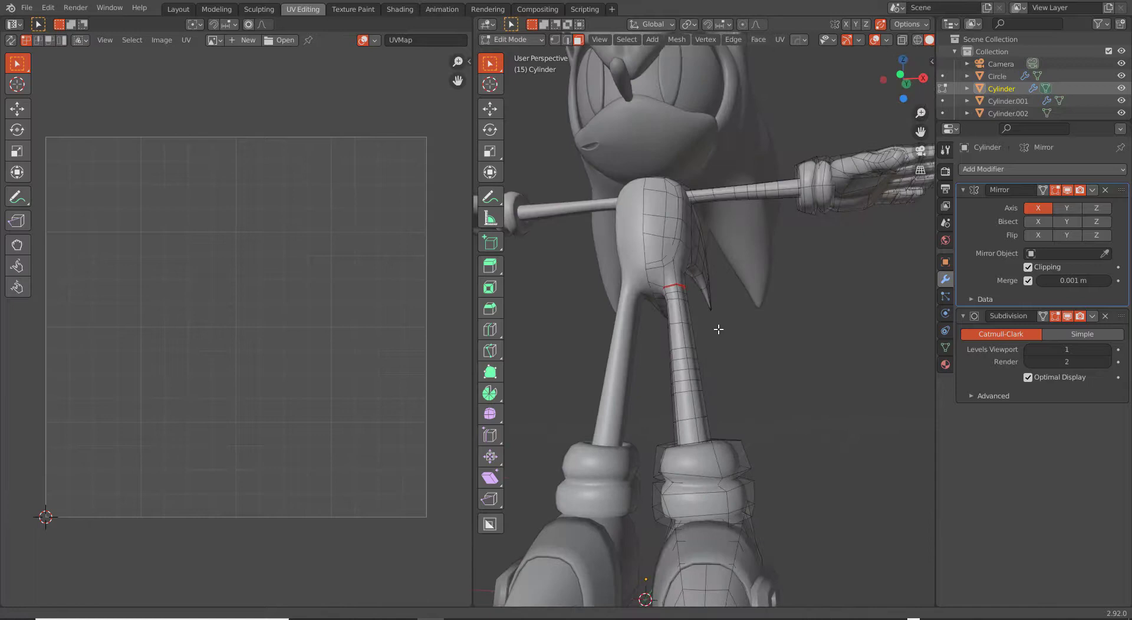
scroll(707, 354, down, 3)
scroll(728, 344, up, 5)
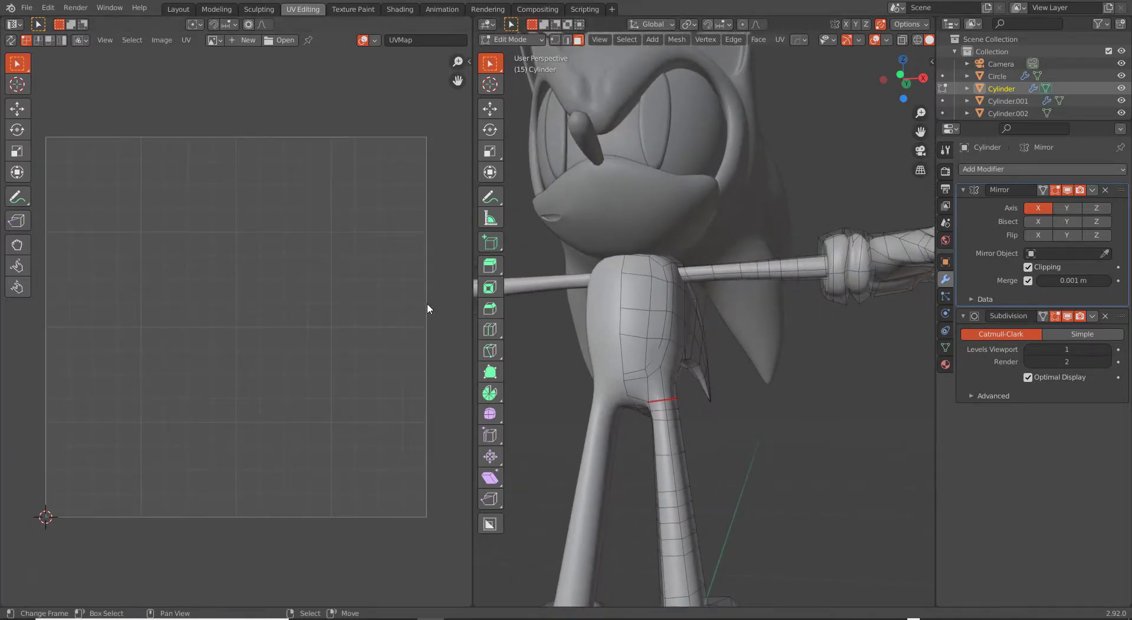
scroll(427, 303, down, 1)
scroll(617, 321, down, 3)
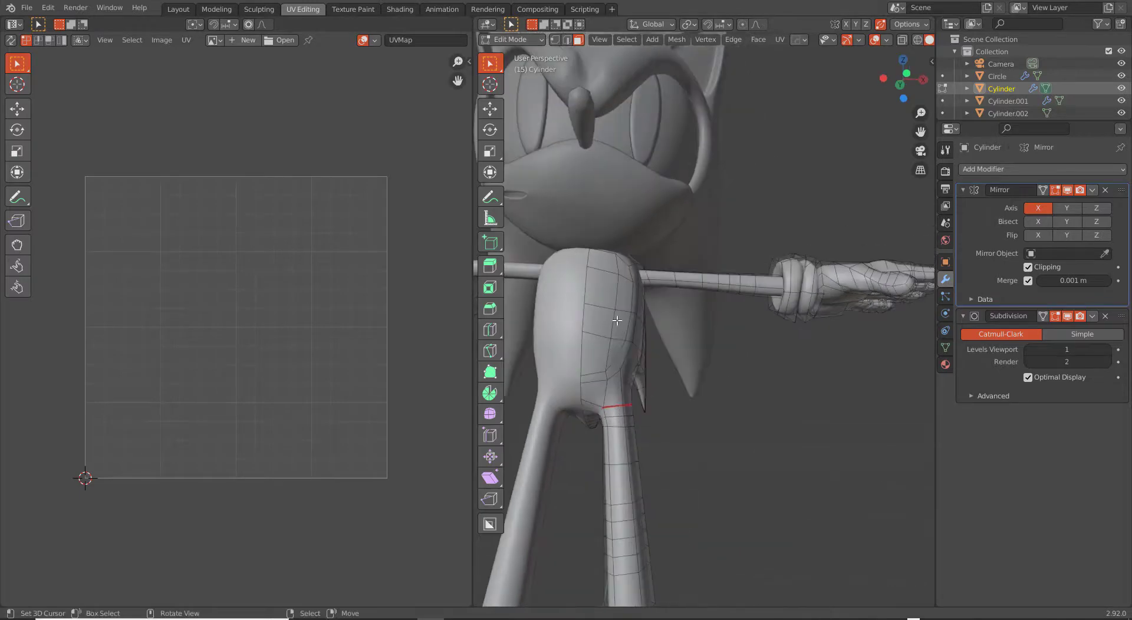
scroll(614, 372, down, 1)
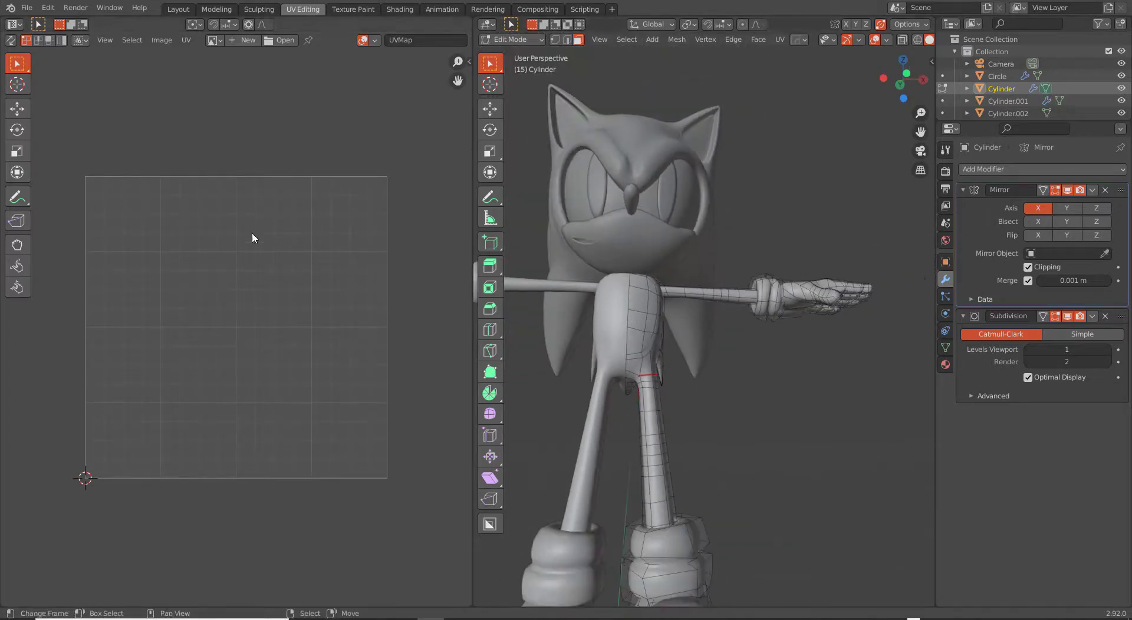
Step: Mark the line of edges along the underside of the arm as a seam
middle_drag(807, 367, 702, 308)
right_click(780, 312)
middle_drag(849, 343, 713, 259)
key(2)
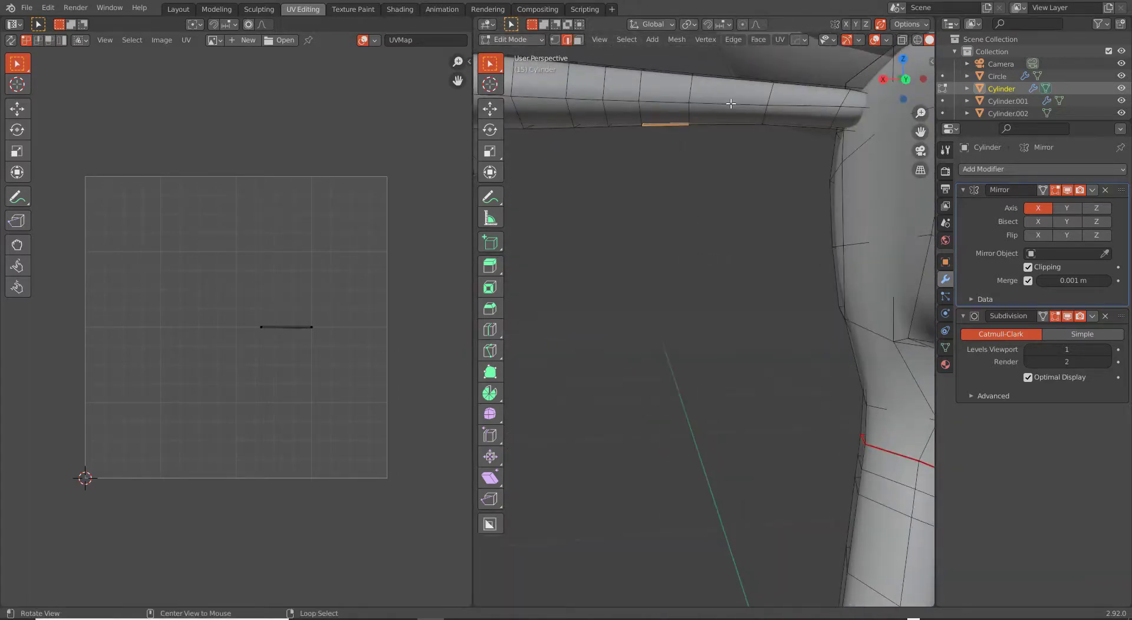
scroll(720, 232, down, 5)
key(ctrl+e)
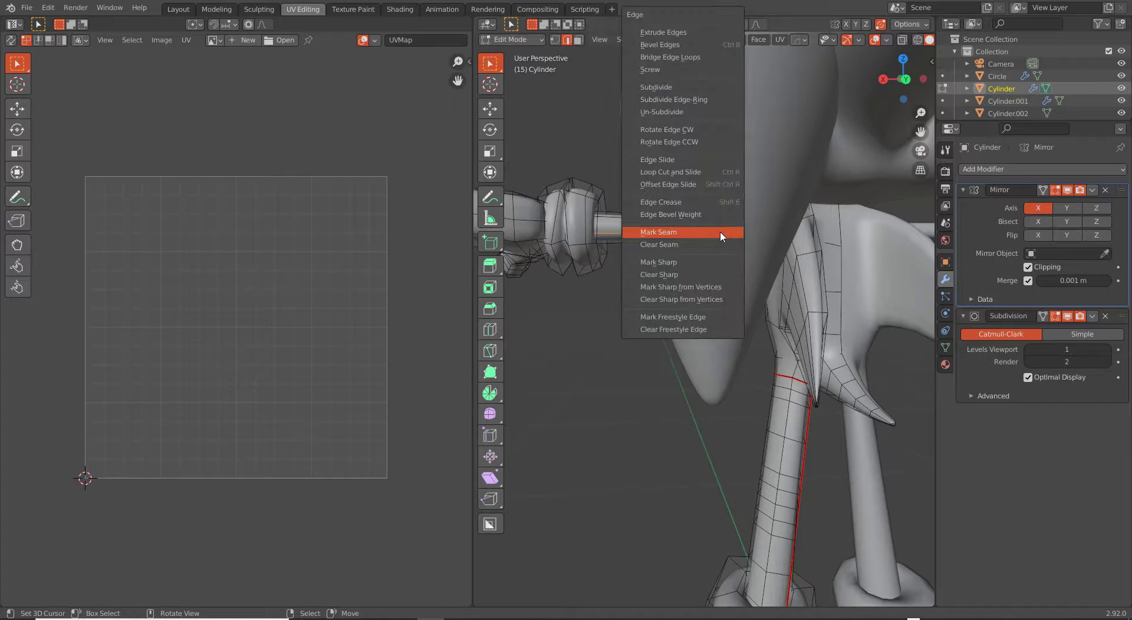
click(720, 231)
Step: Examine the arm seam and the arm's hidden end inside the glove cuff in wireframe display
middle_drag(583, 306, 610, 311)
key(z)
click(485, 313)
scroll(684, 277, up, 3)
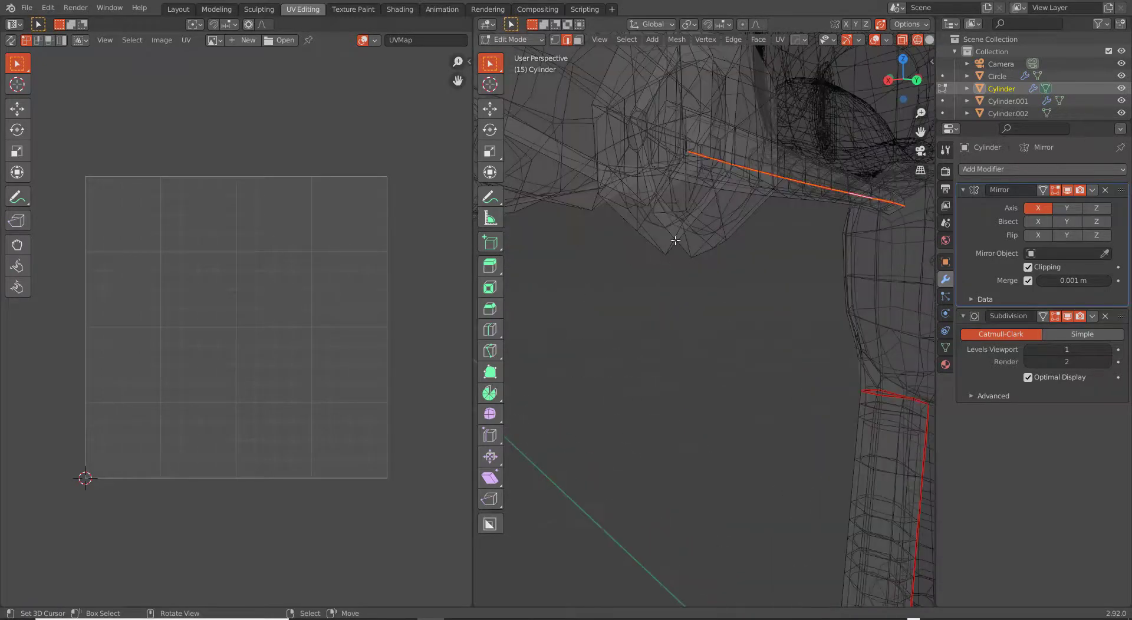
middle_drag(684, 160, 559, 142)
key(3)
scroll(681, 268, down, 3)
key(z)
click(627, 293)
mouse_move(672, 276)
middle_down()
mouse_move(652, 294)
mouse_move(656, 283)
middle_up()
key(z)
click(742, 300)
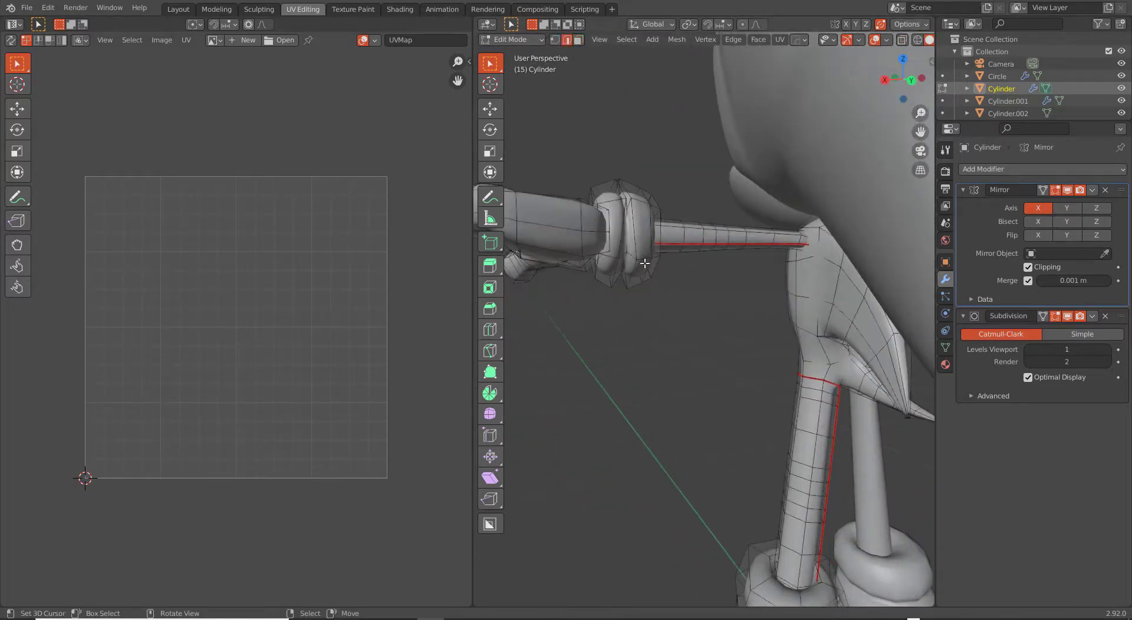
Step: Mark the edges across the underside of the glove cuff as seams
alt+click(644, 263)
key(ctrl+e)
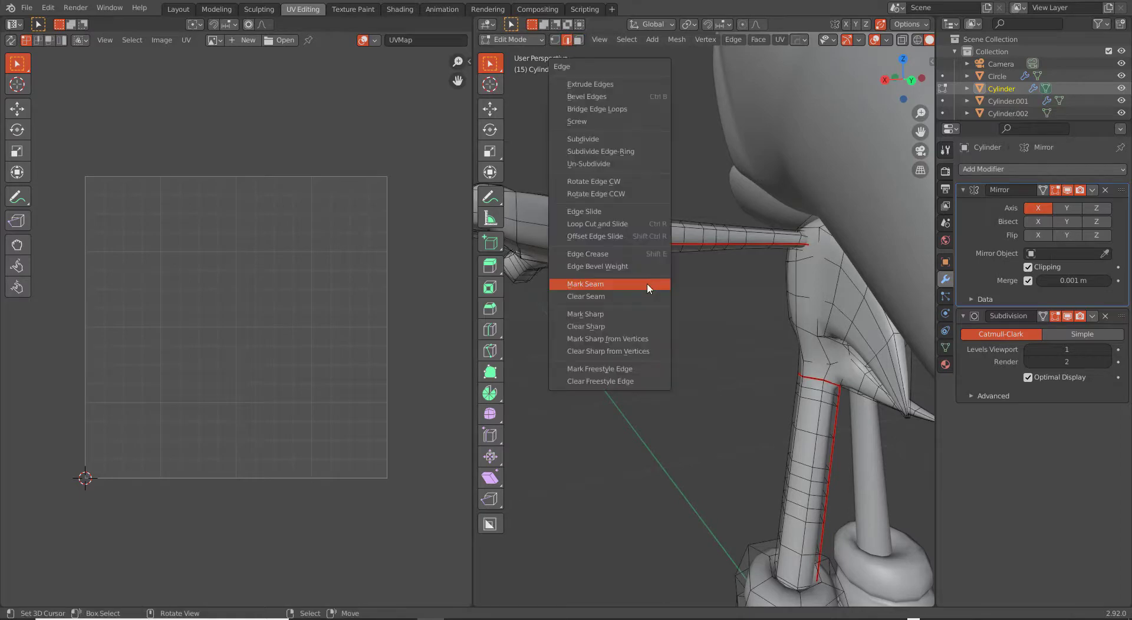
click(647, 284)
Step: Mark the edge line running around the glove's hand, thumb and fingers as a seam
middle_drag(647, 288, 707, 327)
scroll(668, 311, down, 4)
middle_drag(769, 303, 776, 301)
scroll(778, 303, up, 4)
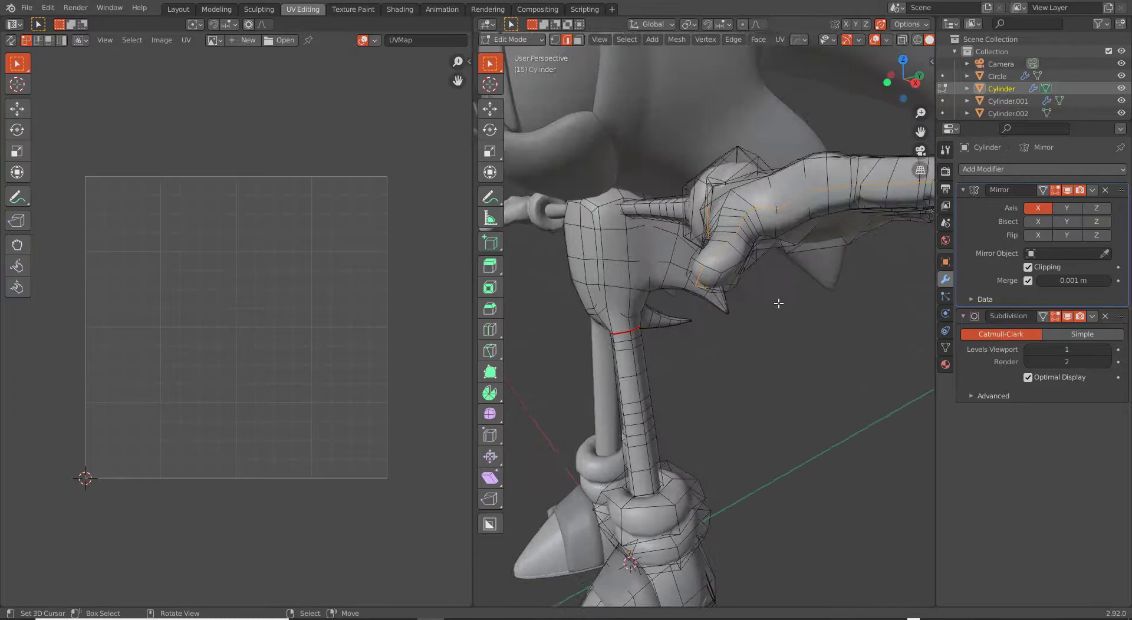
mouse_move(704, 264)
middle_down()
mouse_move(754, 261)
mouse_move(737, 245)
mouse_move(768, 249)
middle_up()
scroll(711, 241, up, 3)
key(z)
click(646, 260)
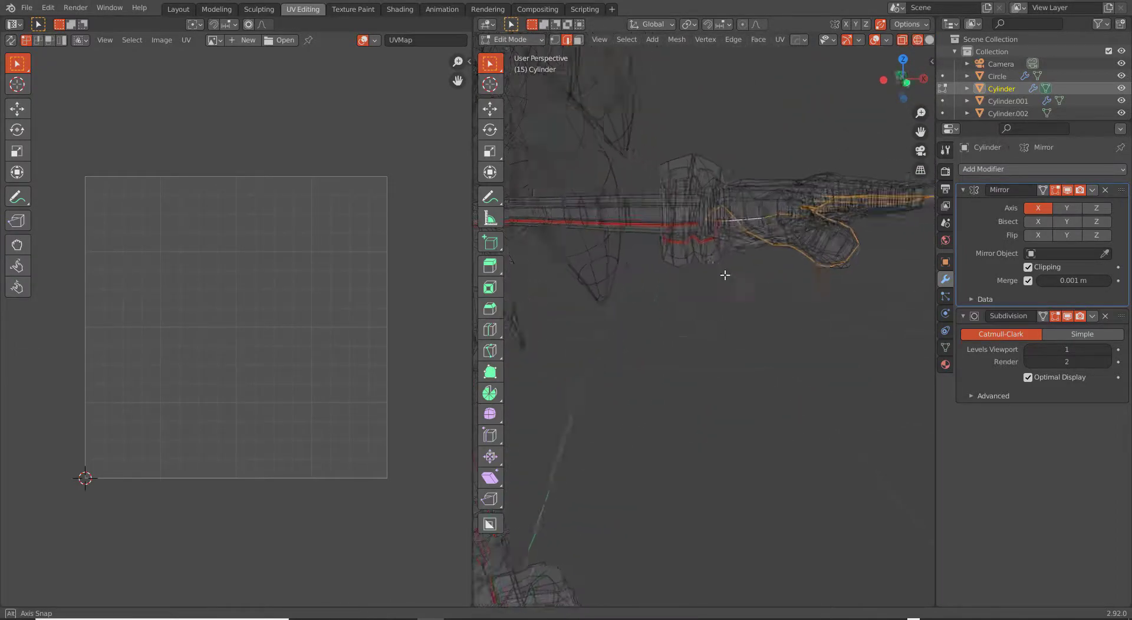
scroll(738, 255, up, 4)
scroll(757, 255, down, 4)
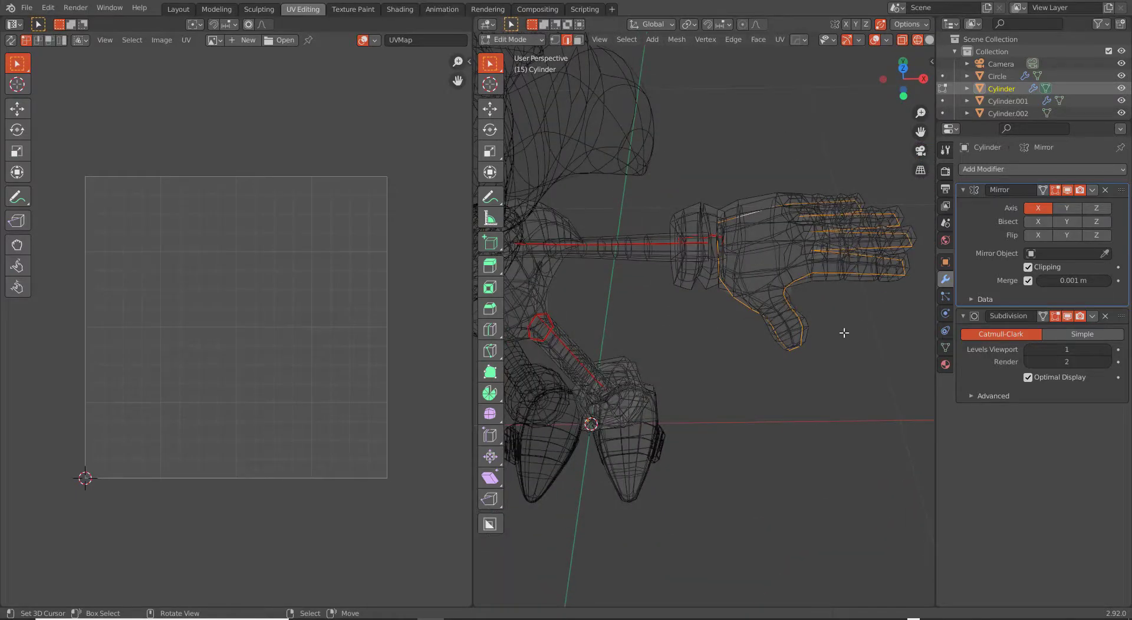
middle_drag(844, 333, 776, 306)
key(ctrl+e)
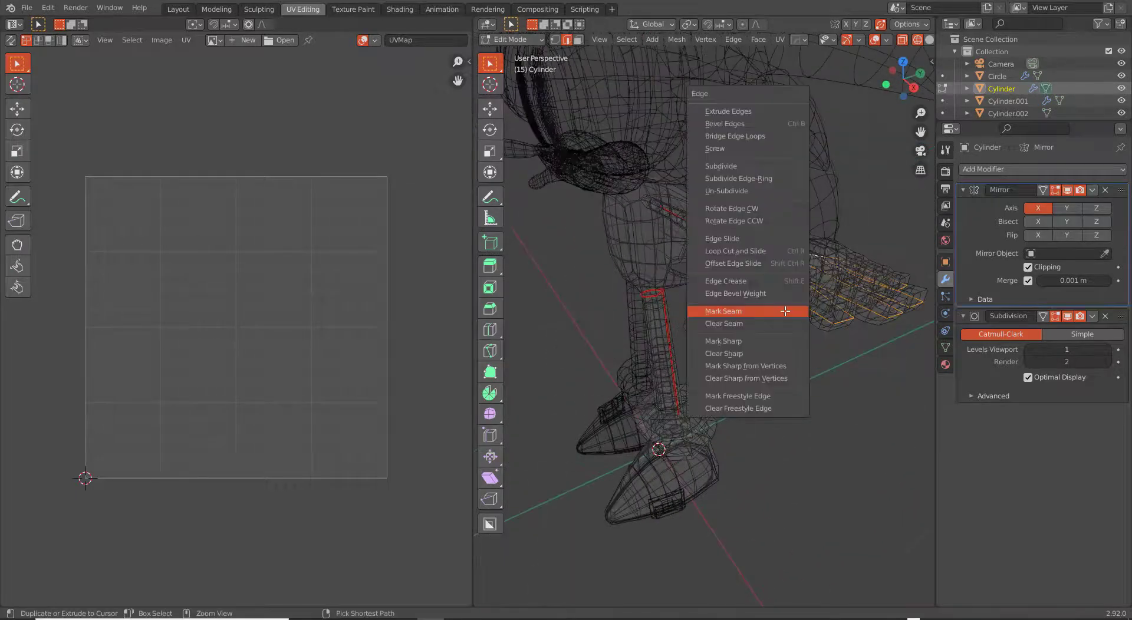
click(785, 312)
Step: Mark the edges down the back of the sock cuff above the shoe as seams
key(a)
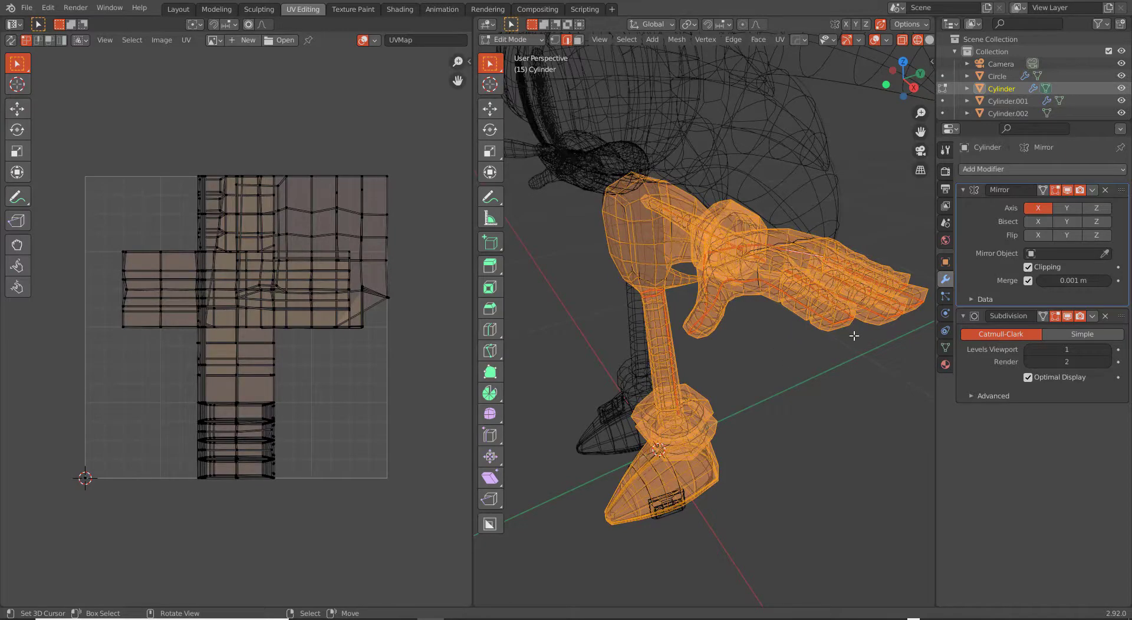
middle_drag(794, 374, 747, 401)
key(z)
click(758, 414)
scroll(758, 415, up, 8)
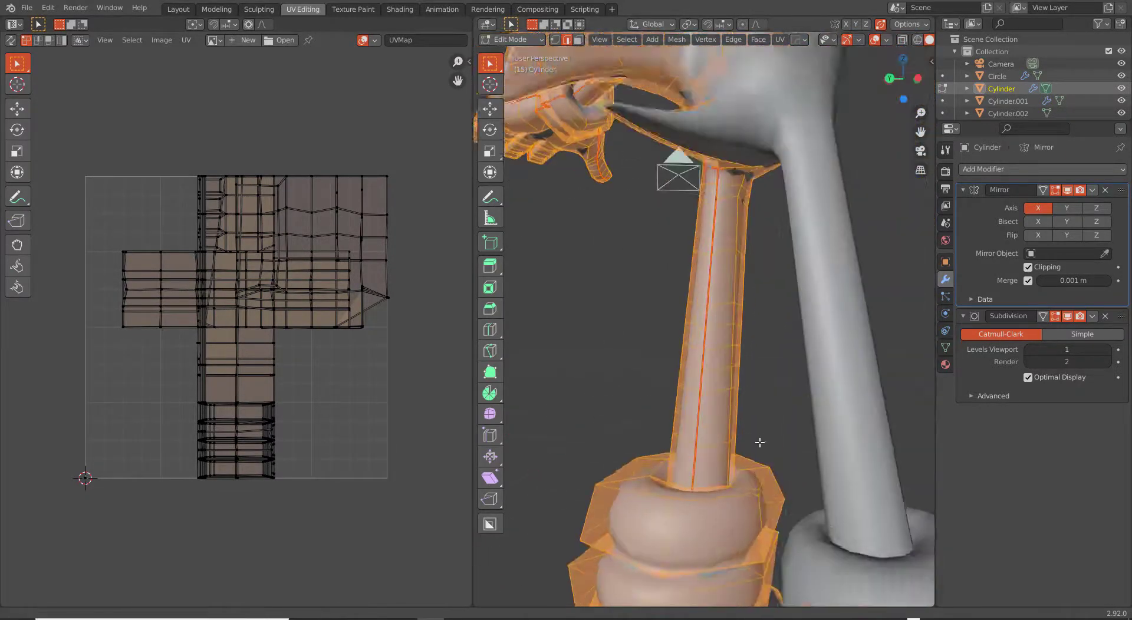
alt+click(666, 359)
key(ctrl+e)
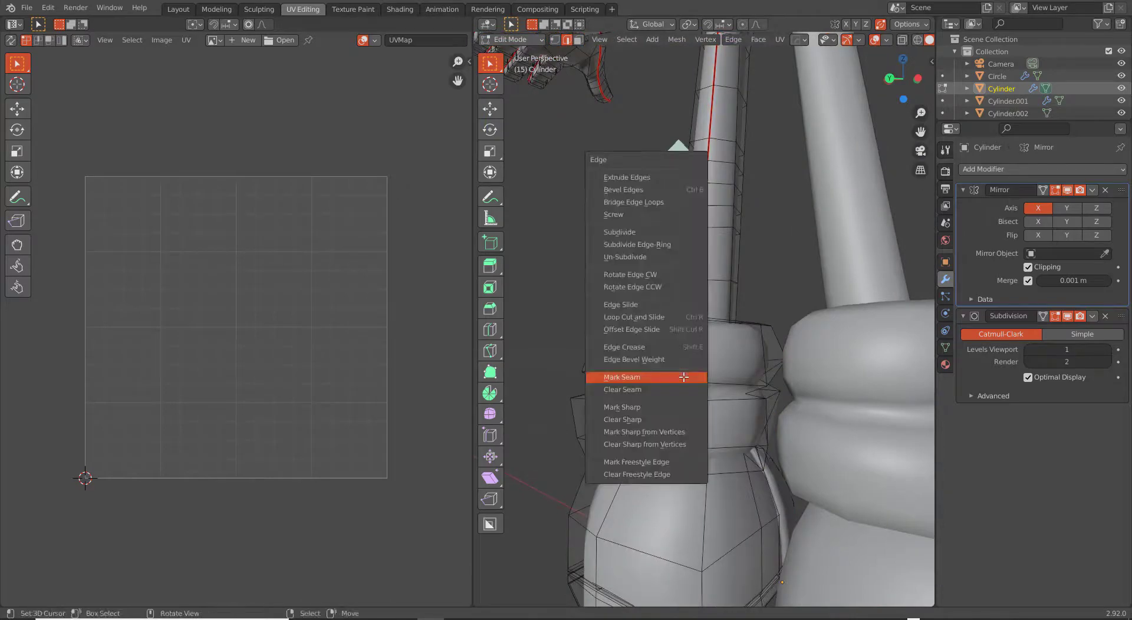
click(649, 442)
middle_drag(648, 442, 875, 427)
middle_drag(701, 413, 703, 382)
scroll(745, 414, up, 1)
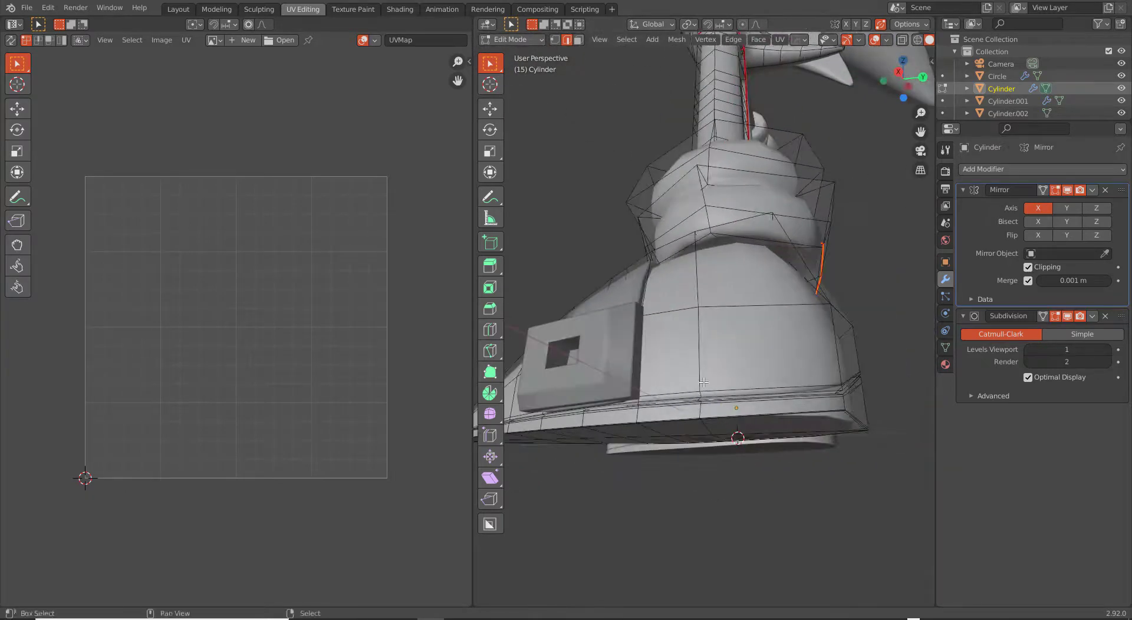
key(shift+z)
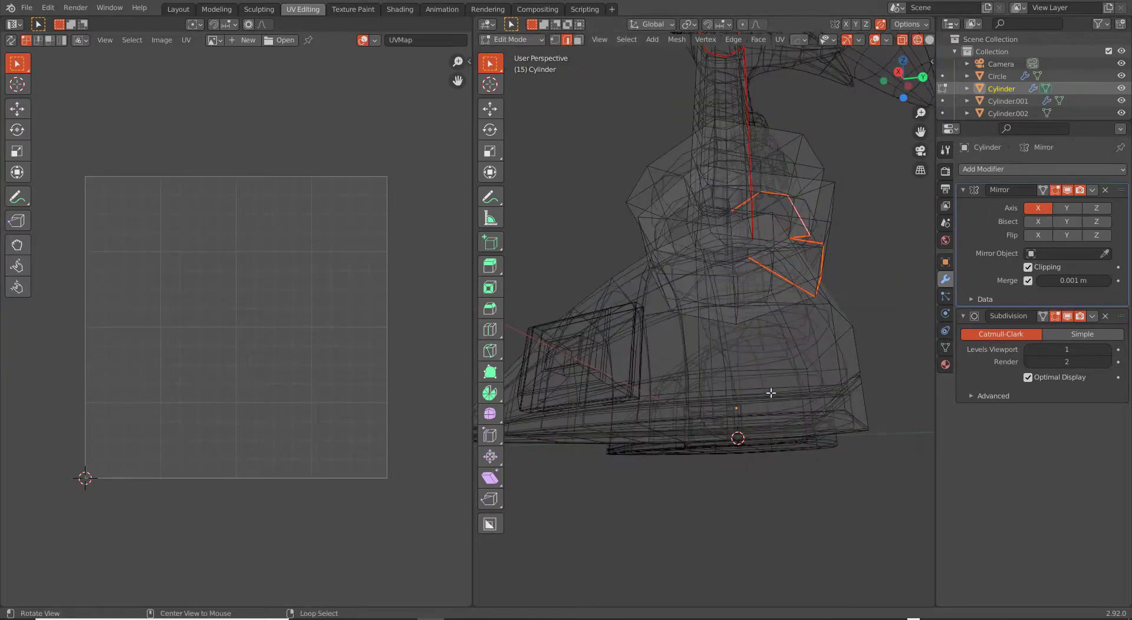
Step: Mark the edge loop around the shoe just above its sole as a seam
alt+click(771, 392)
key(ctrl+e)
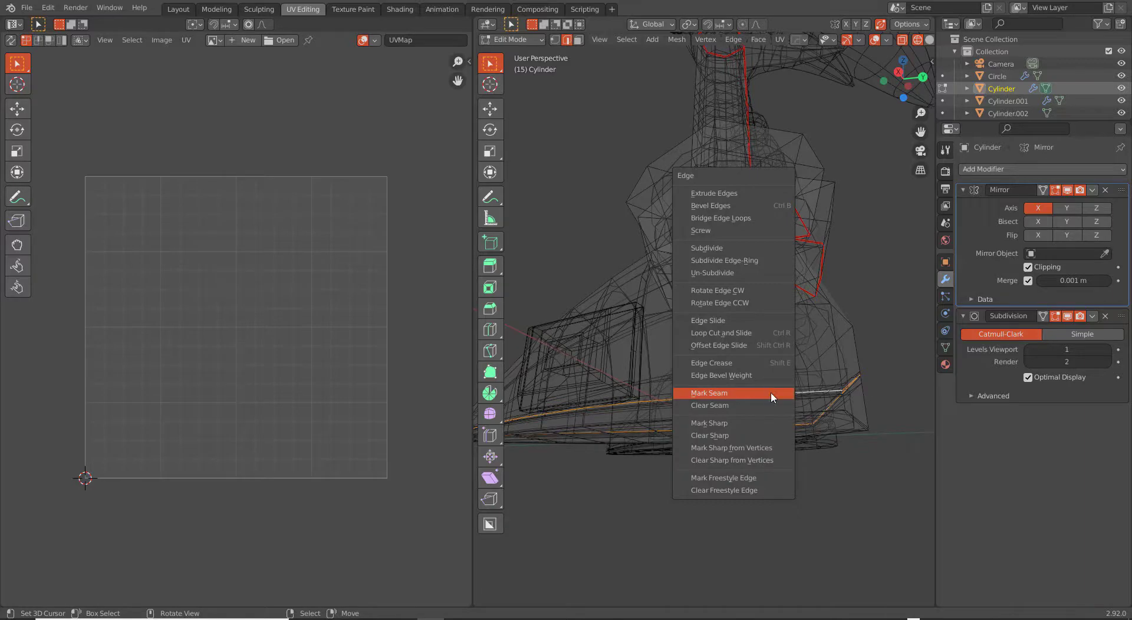
click(771, 393)
Step: Unwrap the entire half-body mesh along its marked seams
middle_drag(759, 412, 815, 411)
key(Tab)
scroll(784, 411, down, 5)
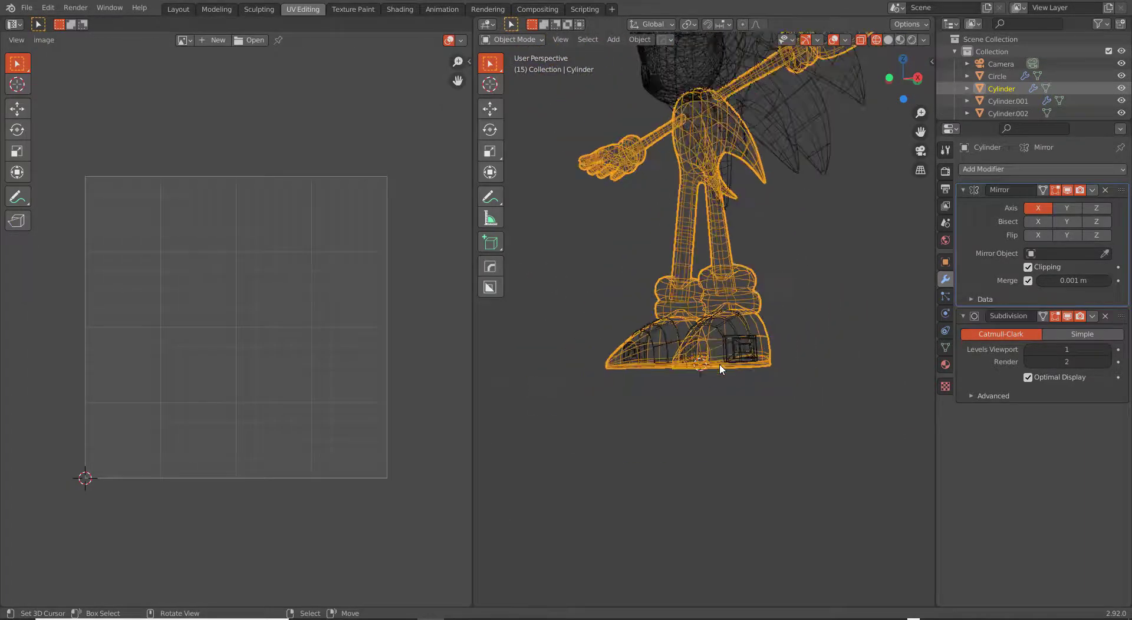
key(Tab)
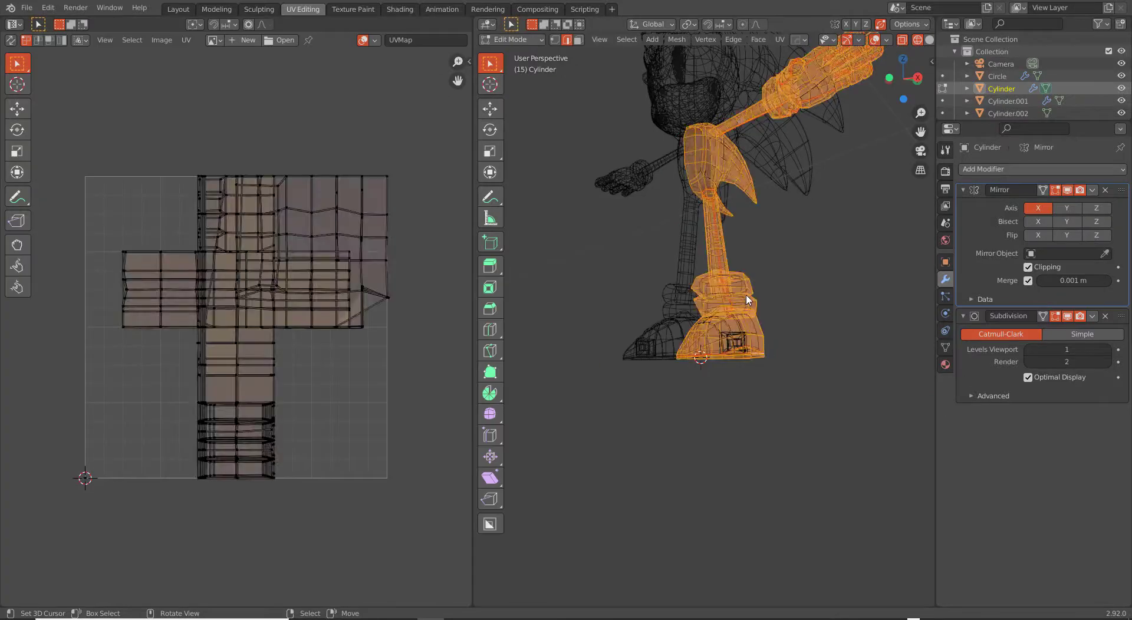
key(u)
click(748, 299)
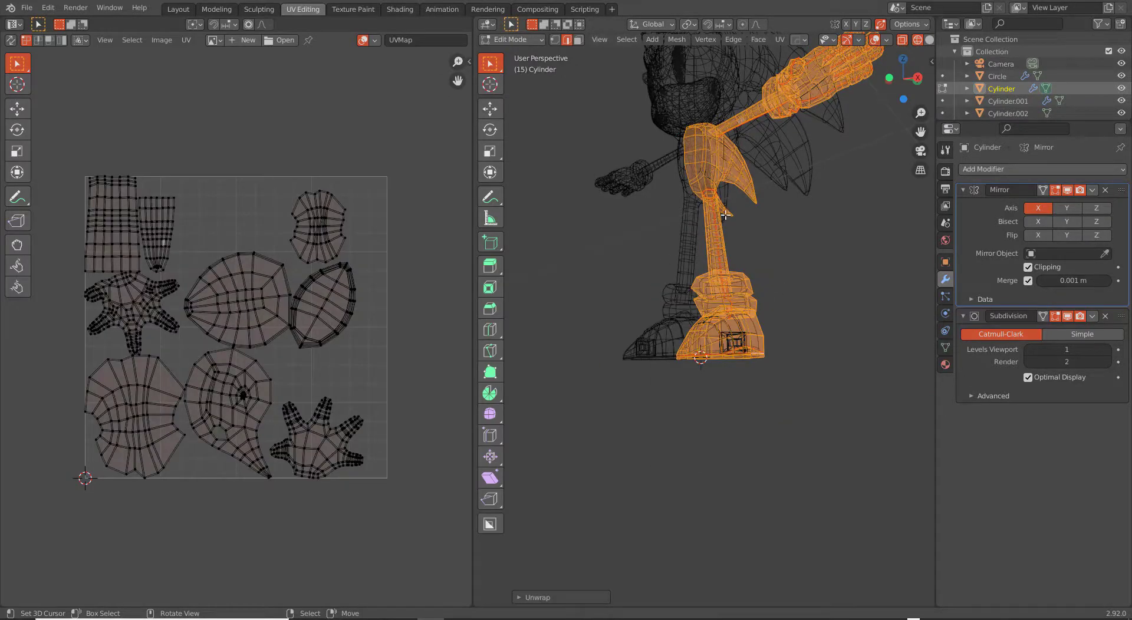
middle_drag(725, 215, 753, 295)
Step: Apply the body's Mirror modifier and unwrap the full mirrored mesh
key(Tab)
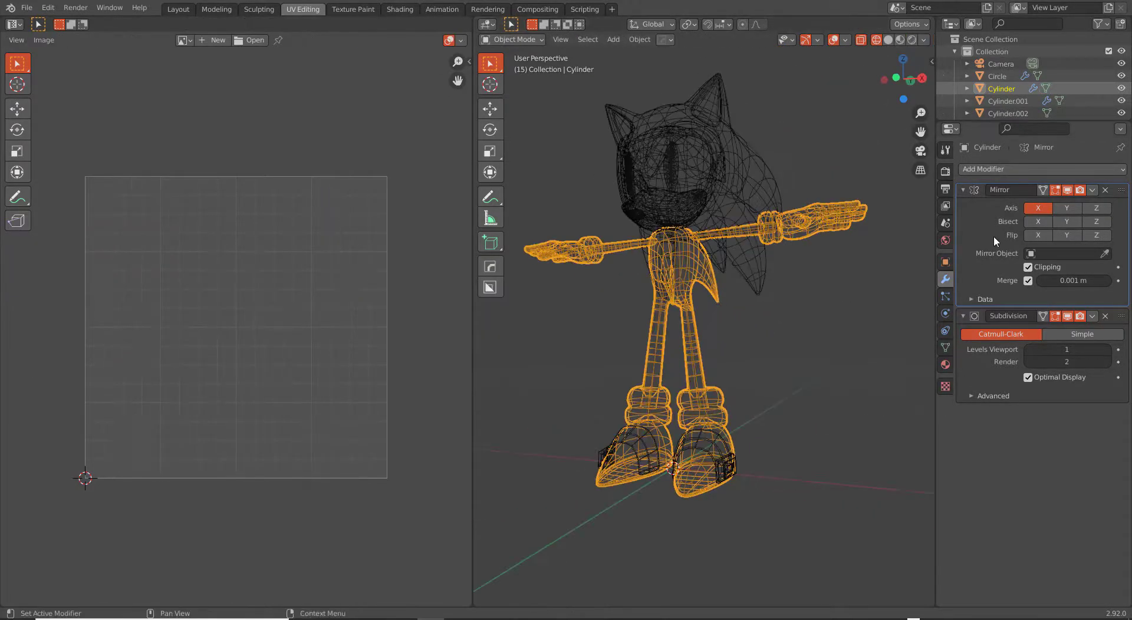
key(ctrl+a)
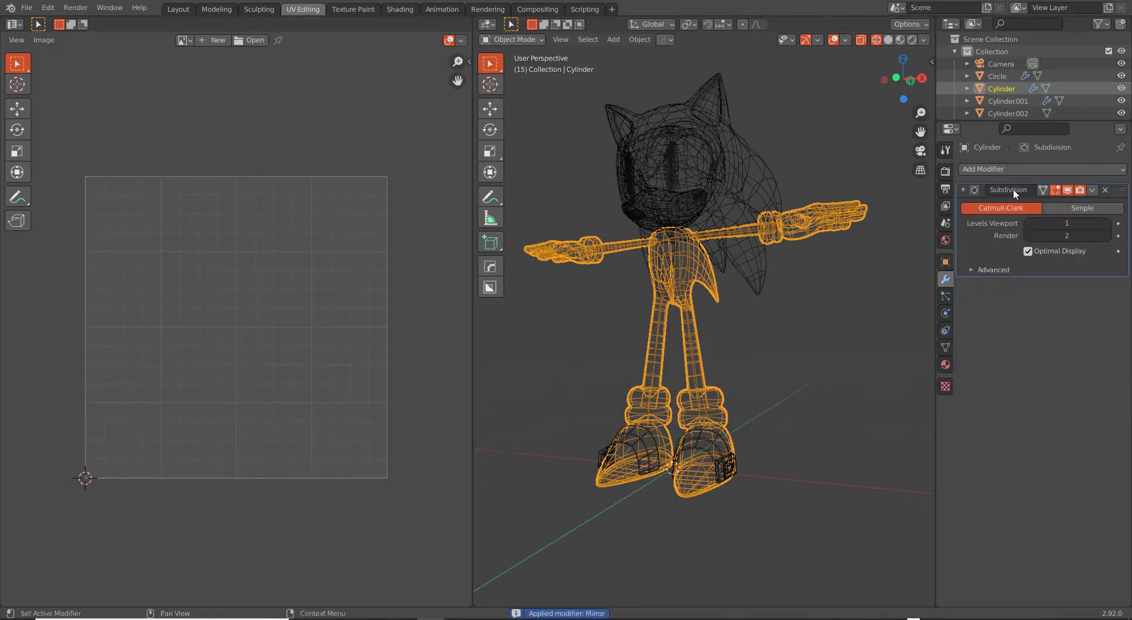
key(Tab)
key(u)
click(728, 337)
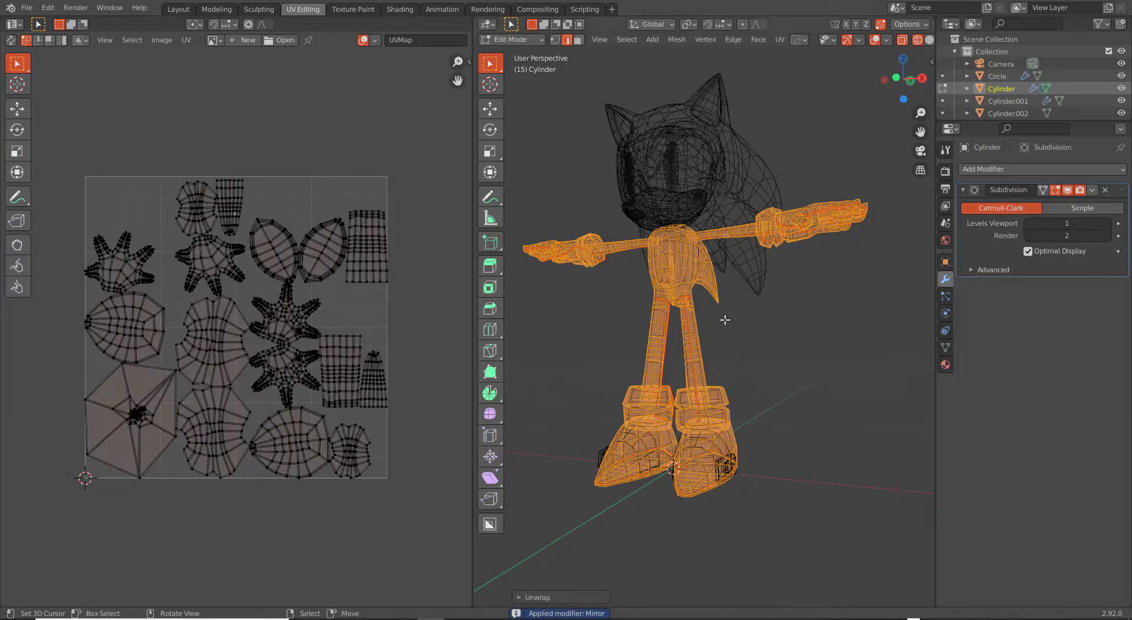
Step: Select the edge loop running down both sides of the torso in solid display
scroll(724, 295, up, 5)
key(shift+z)
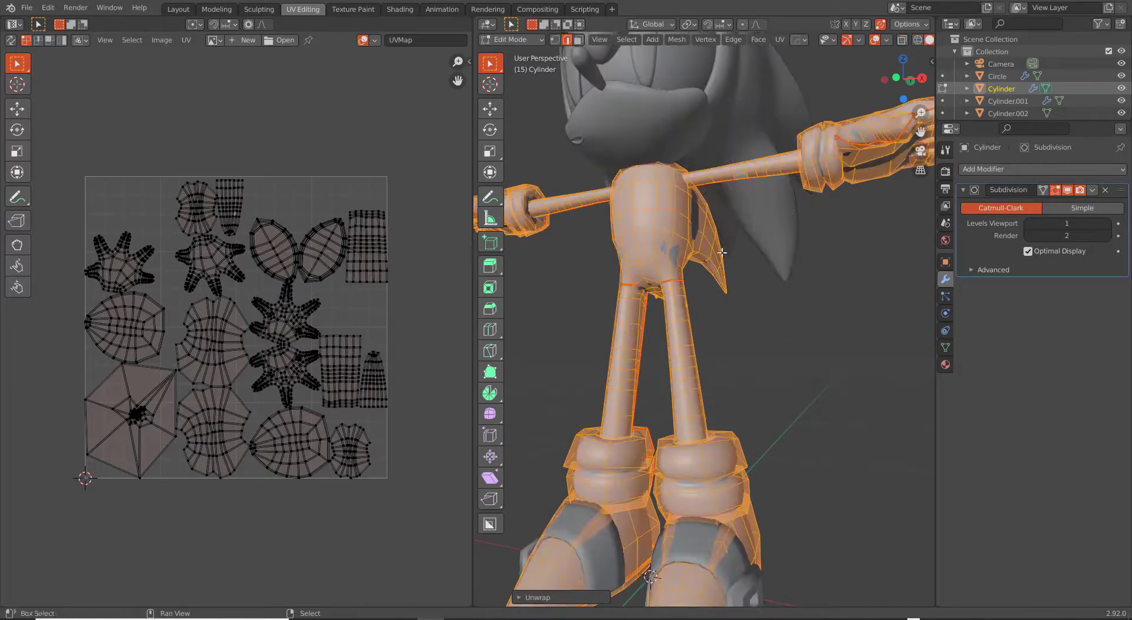
shift+middle_drag(722, 253, 732, 378)
scroll(758, 342, up, 2)
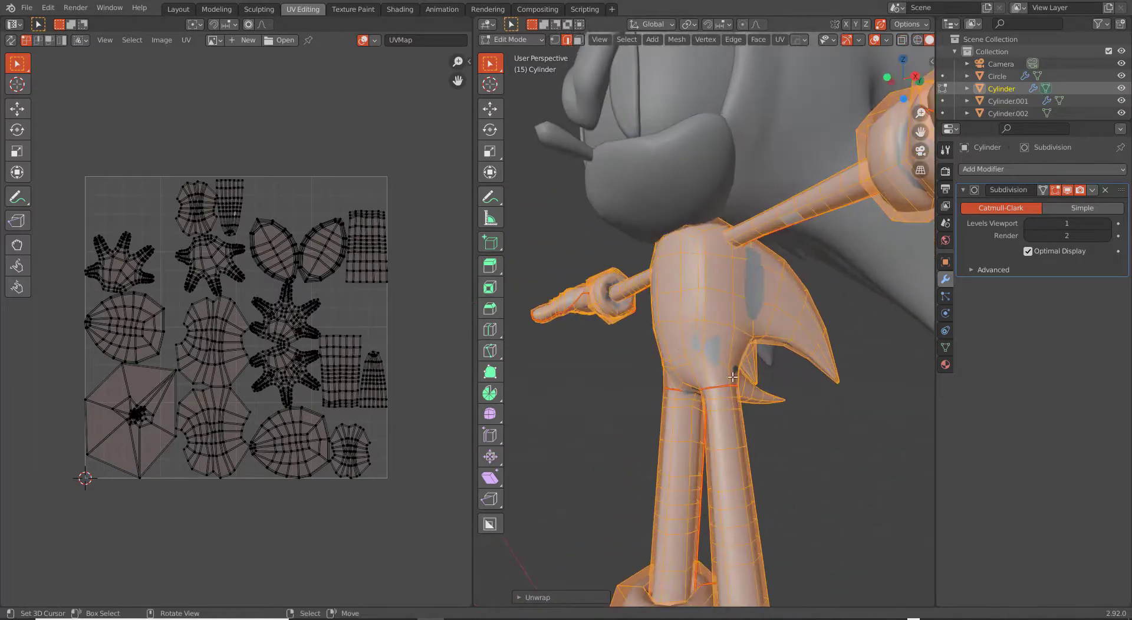
key(alt+a)
click(733, 332)
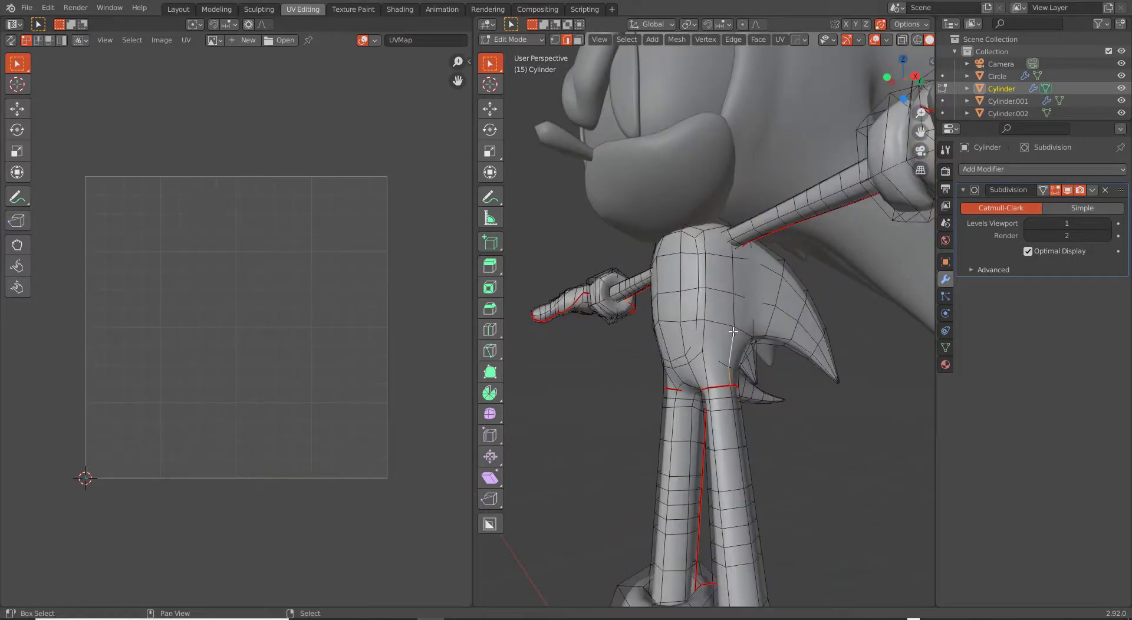
alt+click(733, 277)
middle_drag(733, 319, 626, 396)
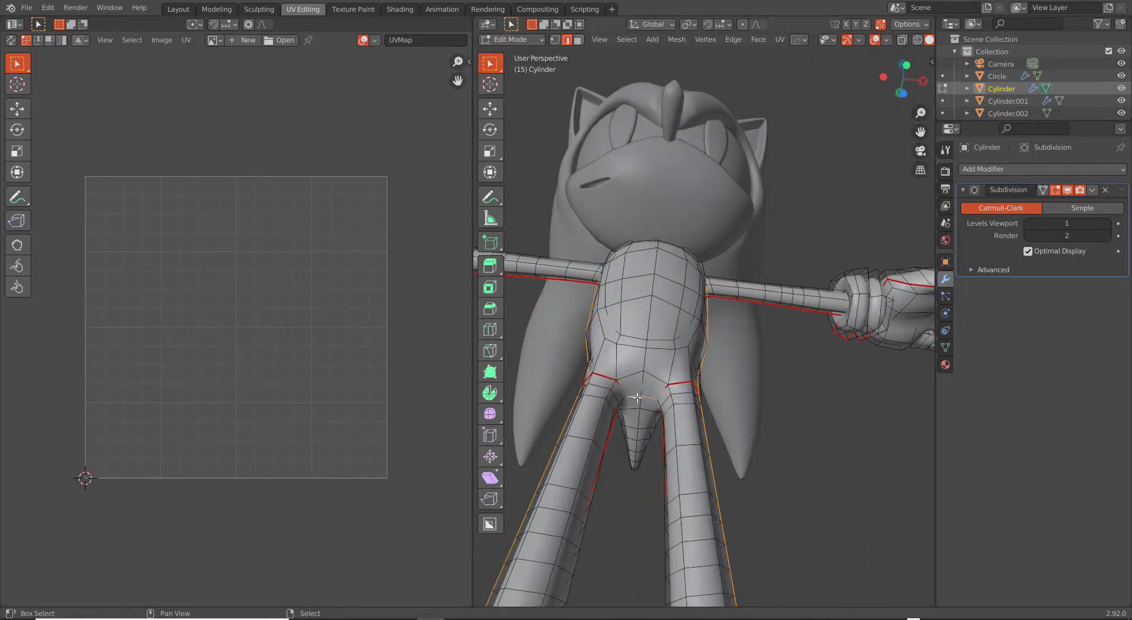
Step: Deselect the leg edges of the side loop in front wireframe display, keeping only the torso outline selected
key(KP_1)
key(z)
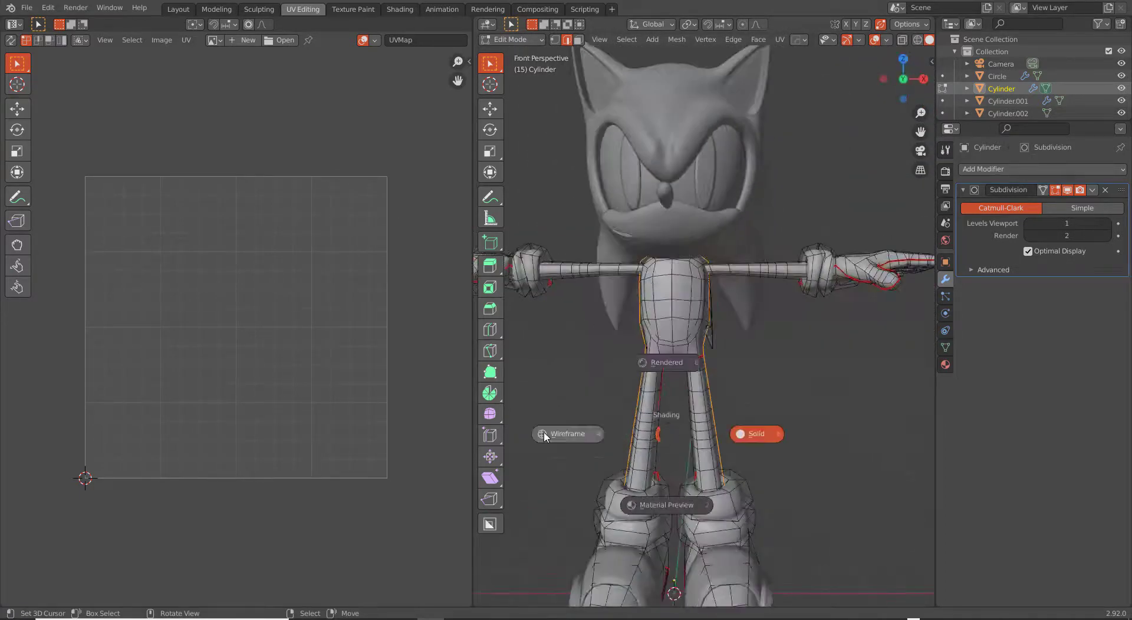
click(544, 436)
key(b)
mouse_move(558, 356)
mouse_down()
mouse_move(715, 528)
mouse_move(725, 513)
mouse_up()
scroll(728, 501, up, 6)
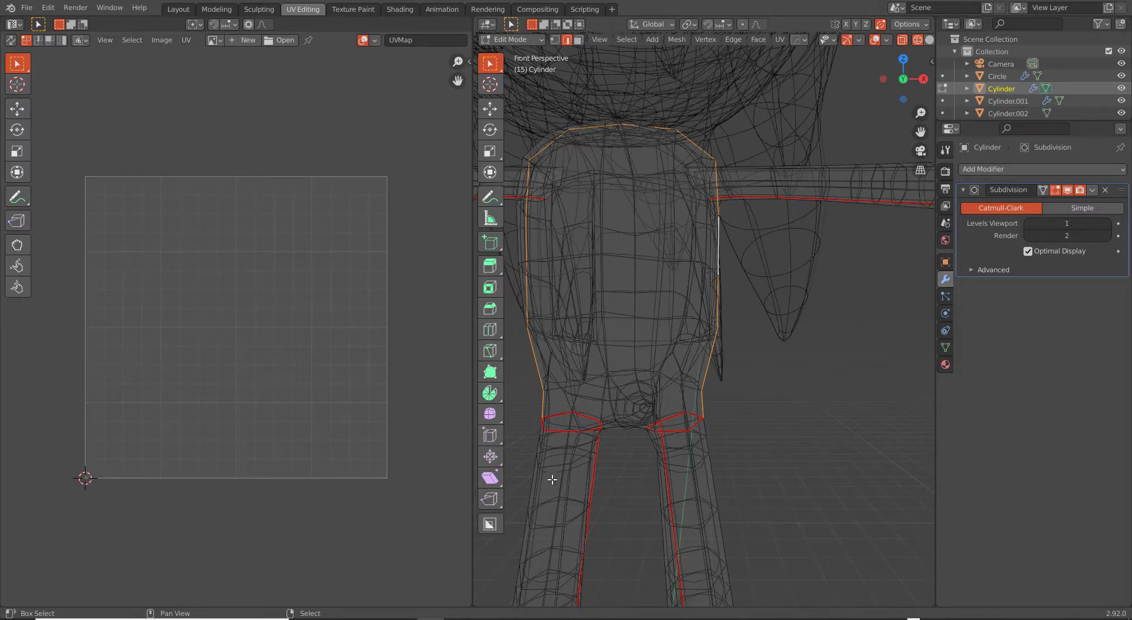
Step: Add the crotch edges between the legs to the selection and mark the torso outline as a seam
middle_drag(725, 459, 652, 473)
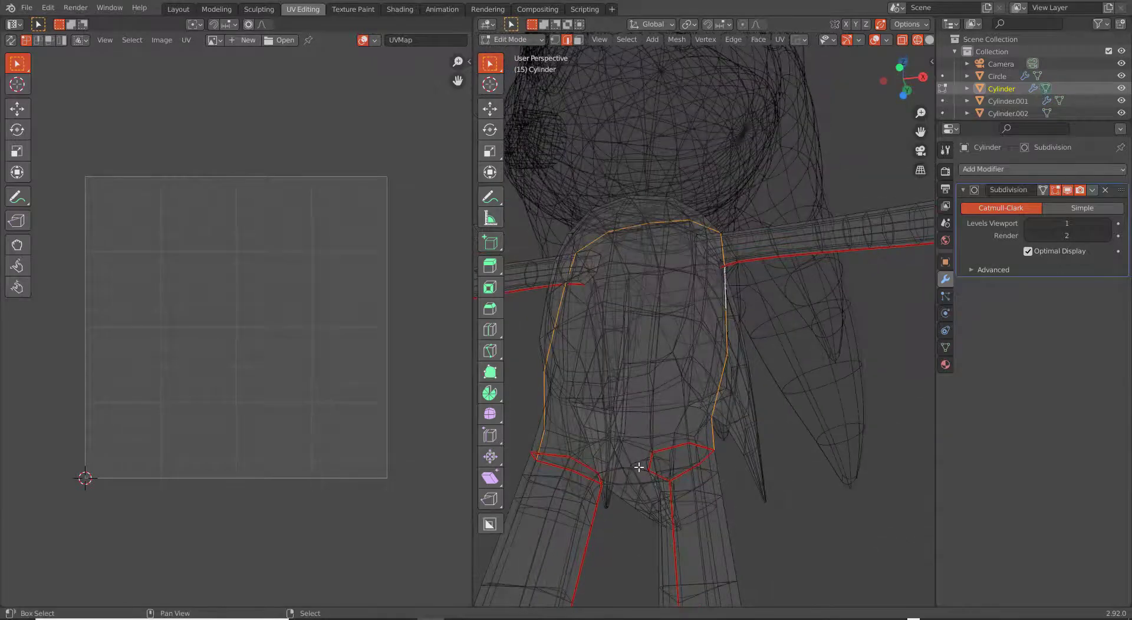
key(ctrl+z)
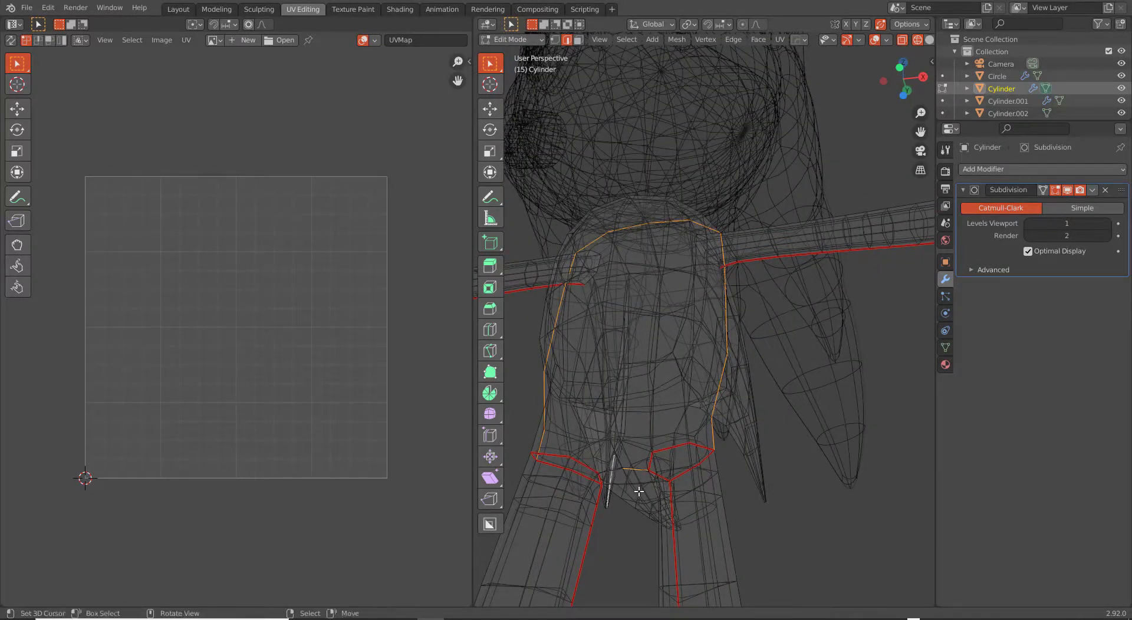
shift+click(610, 467)
shift+click(605, 471)
middle_drag(615, 484, 629, 523)
right_click(632, 510)
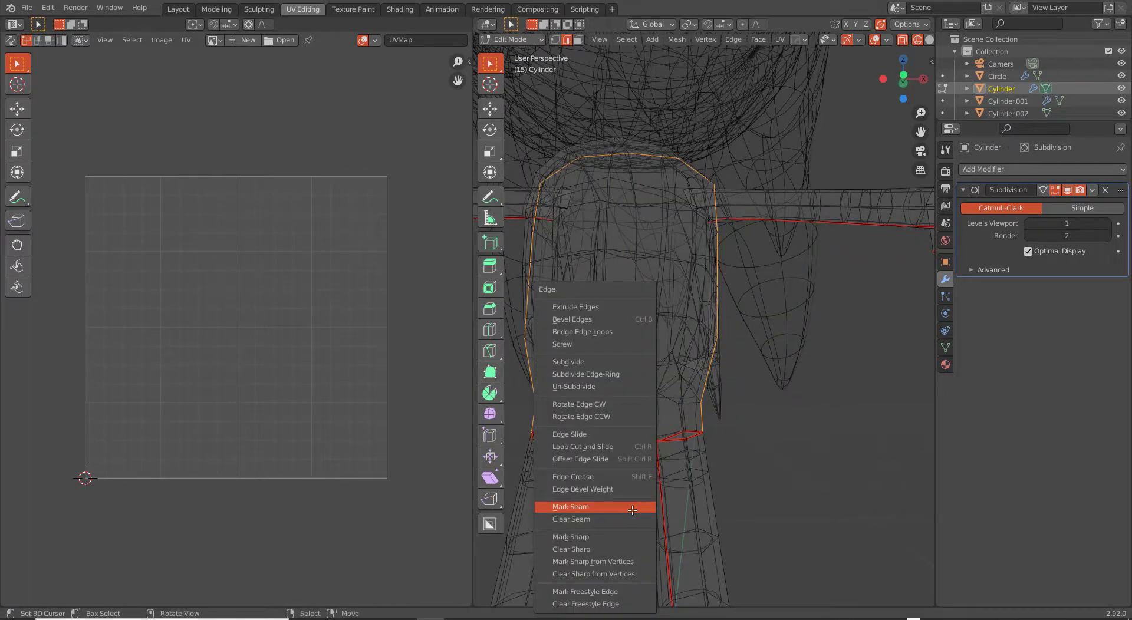
click(632, 507)
Step: Unwrap the whole body again with the torso seam included, then deselect everything and return to solid display
scroll(632, 514, down, 2)
key(a)
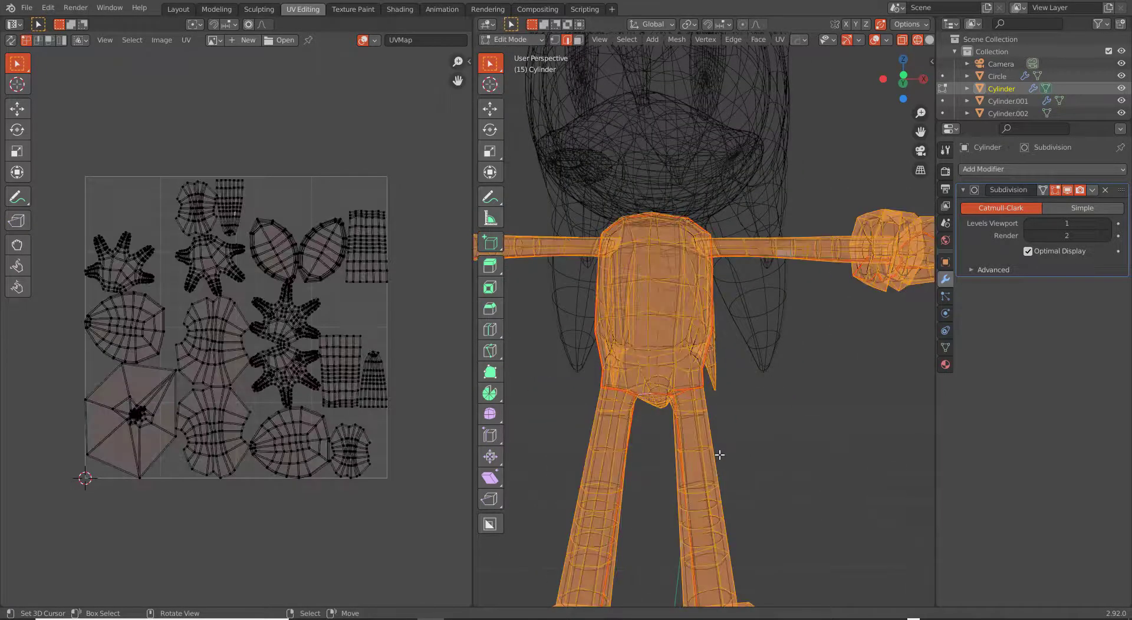
key(u)
click(660, 441)
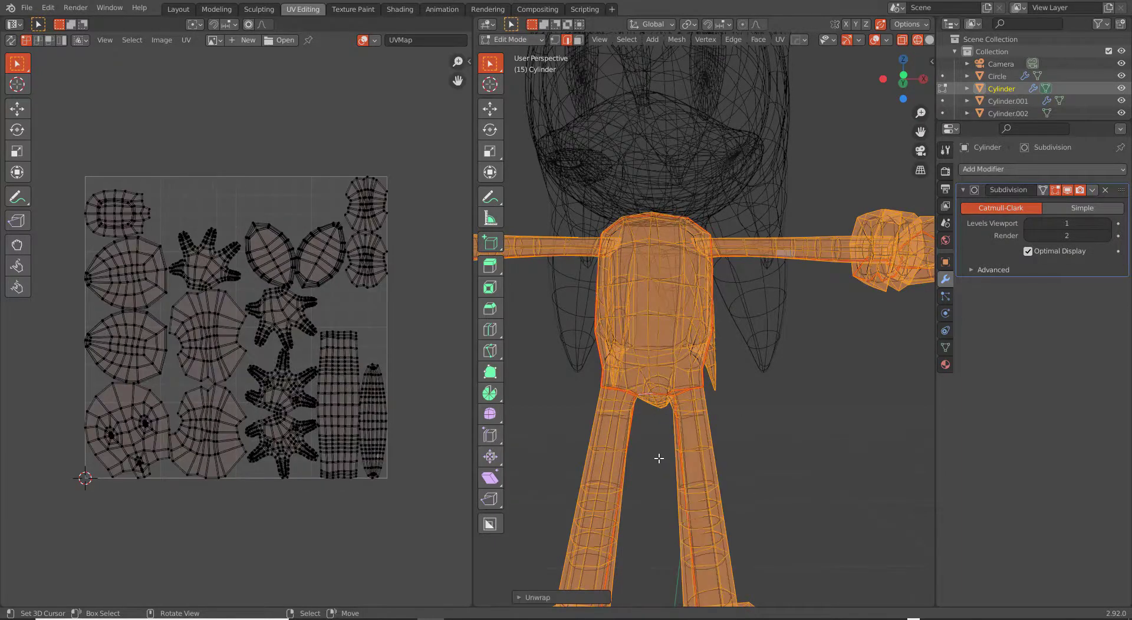
scroll(701, 456, down, 4)
mouse_move(715, 432)
middle_down()
mouse_move(703, 418)
mouse_move(681, 431)
mouse_move(748, 423)
mouse_move(773, 444)
mouse_move(766, 417)
middle_up()
key(alt+a)
key(shift+z)
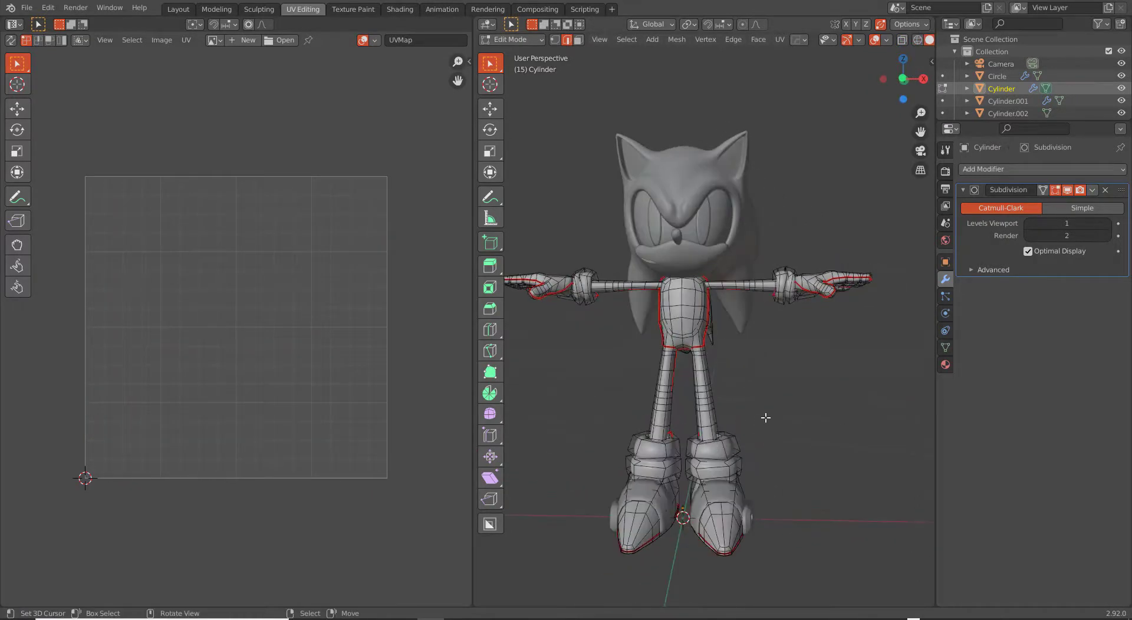
Step: Unwrap the pupil mesh on Sonic's eyes and return to Object Mode
key(Tab)
click(721, 241)
middle_drag(724, 254, 703, 235)
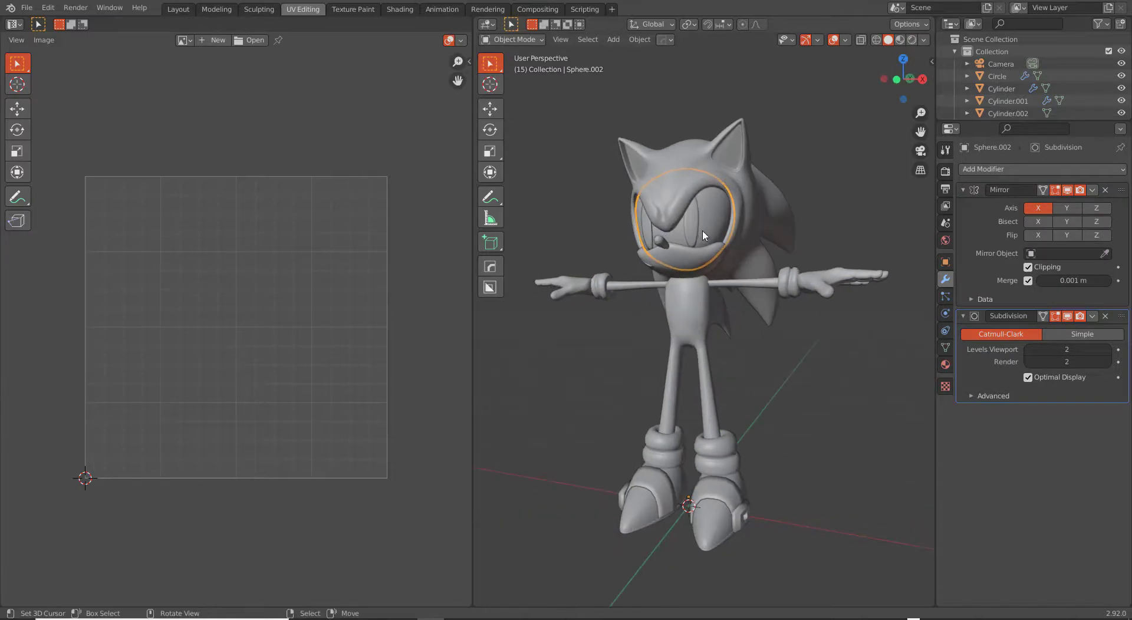
scroll(715, 275, up, 2)
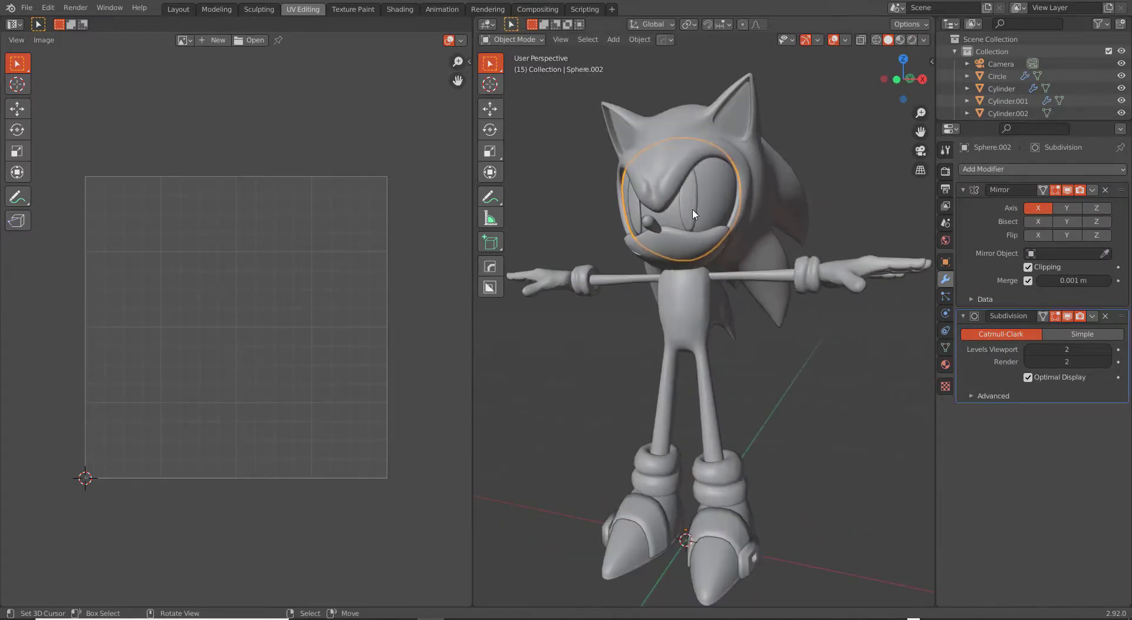
click(694, 215)
key(Tab)
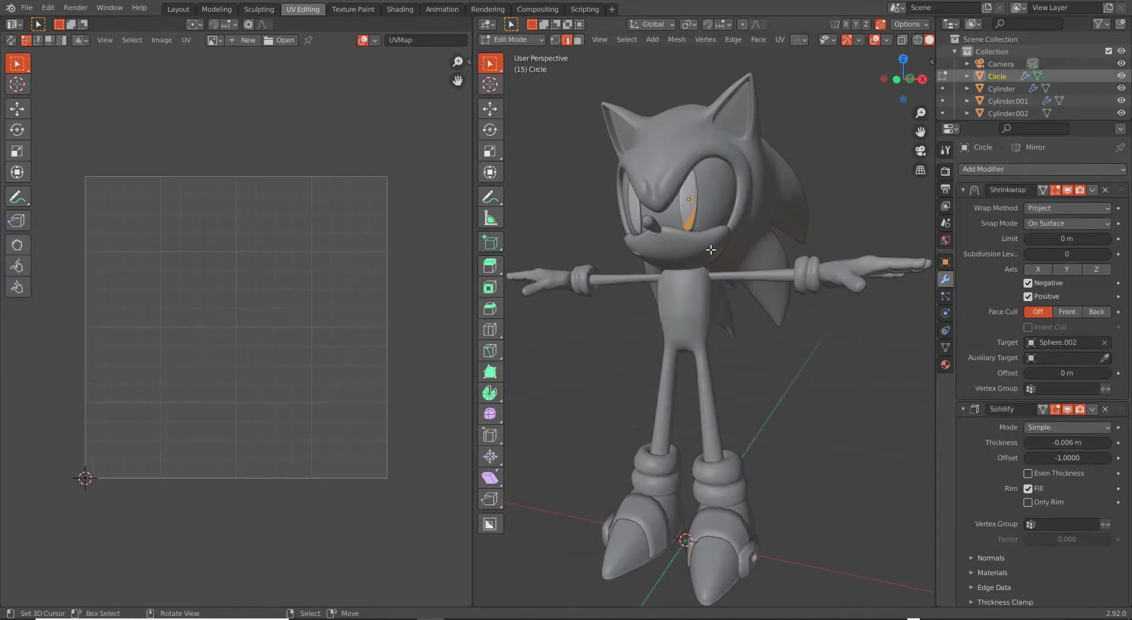
key(u)
click(710, 250)
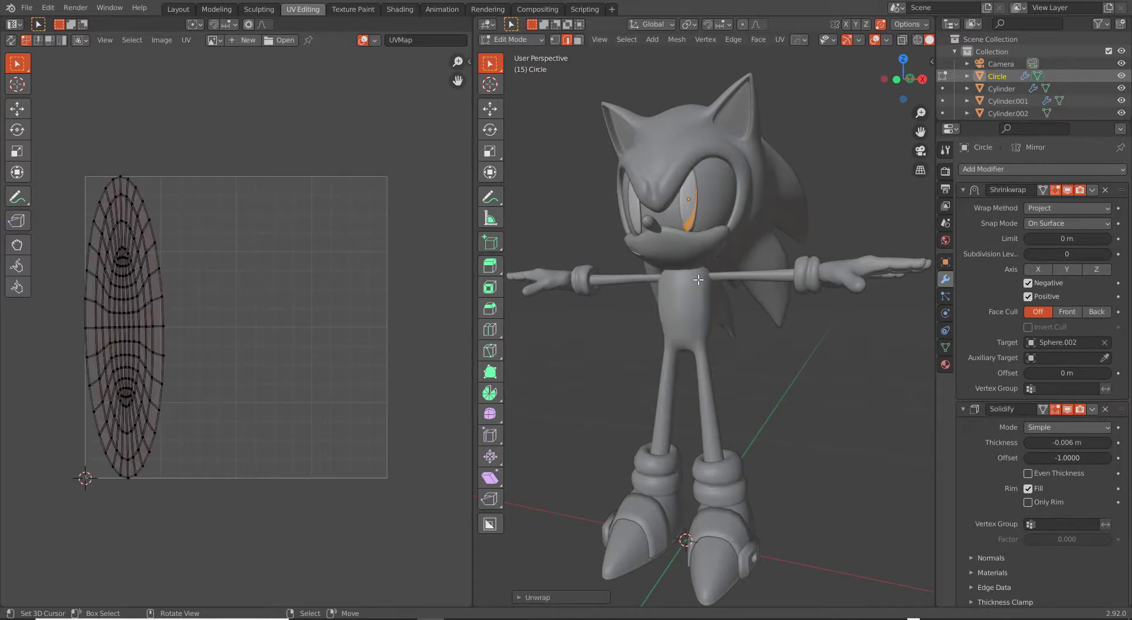
key(Tab)
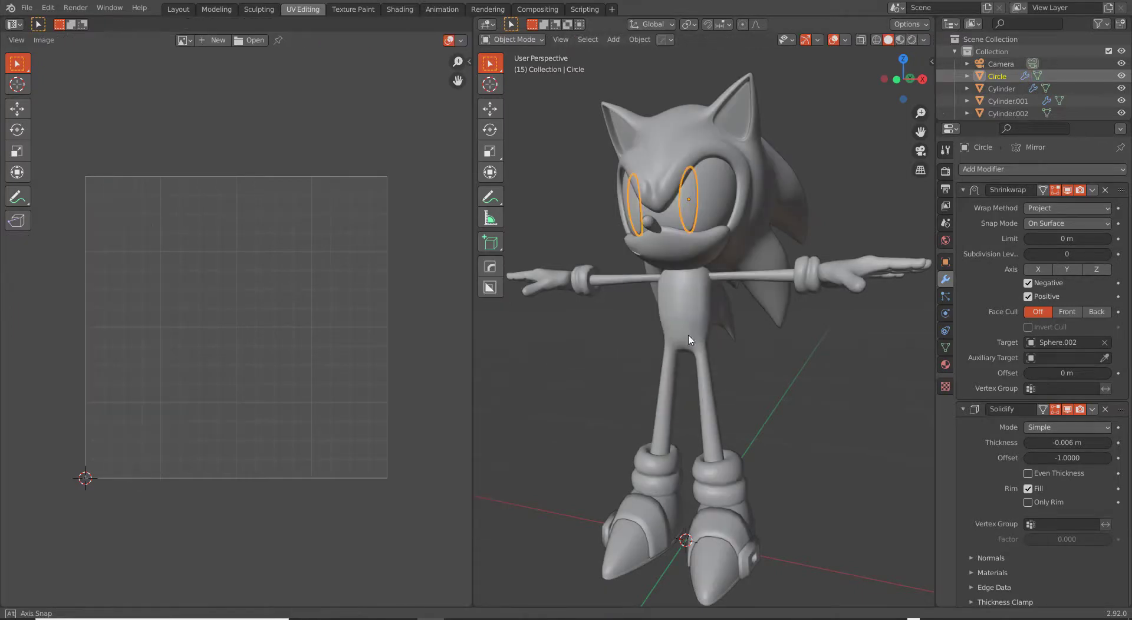
Step: Apply the Mirror modifier on the pupils and enter Edit Mode
middle_drag(700, 335, 698, 341)
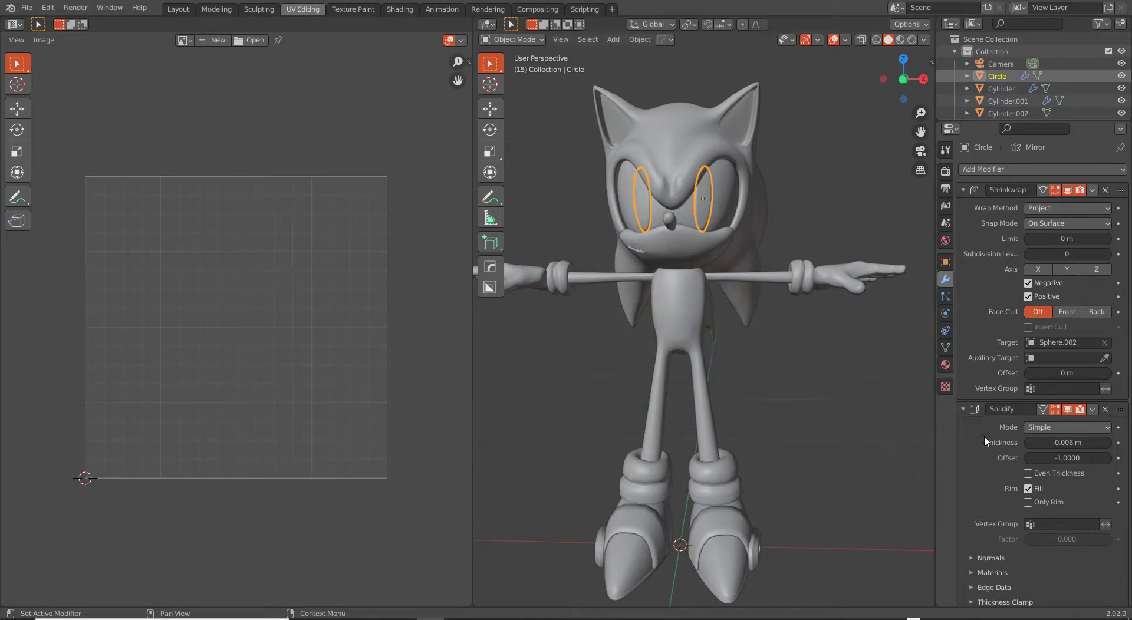
scroll(984, 441, down, 4)
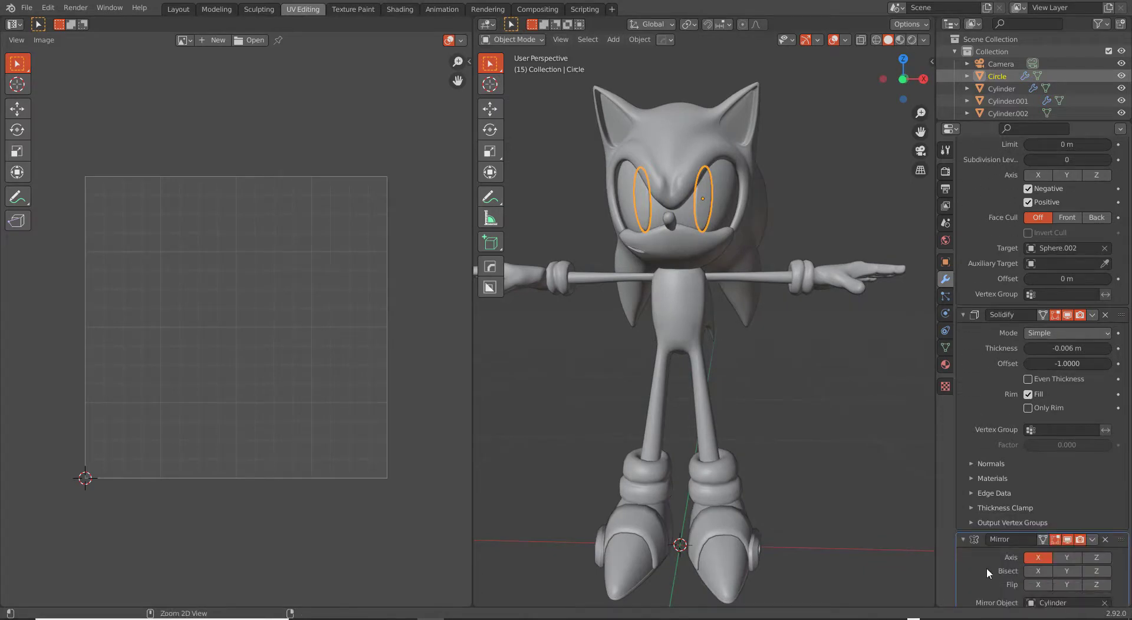
key(ctrl+a)
key(Tab)
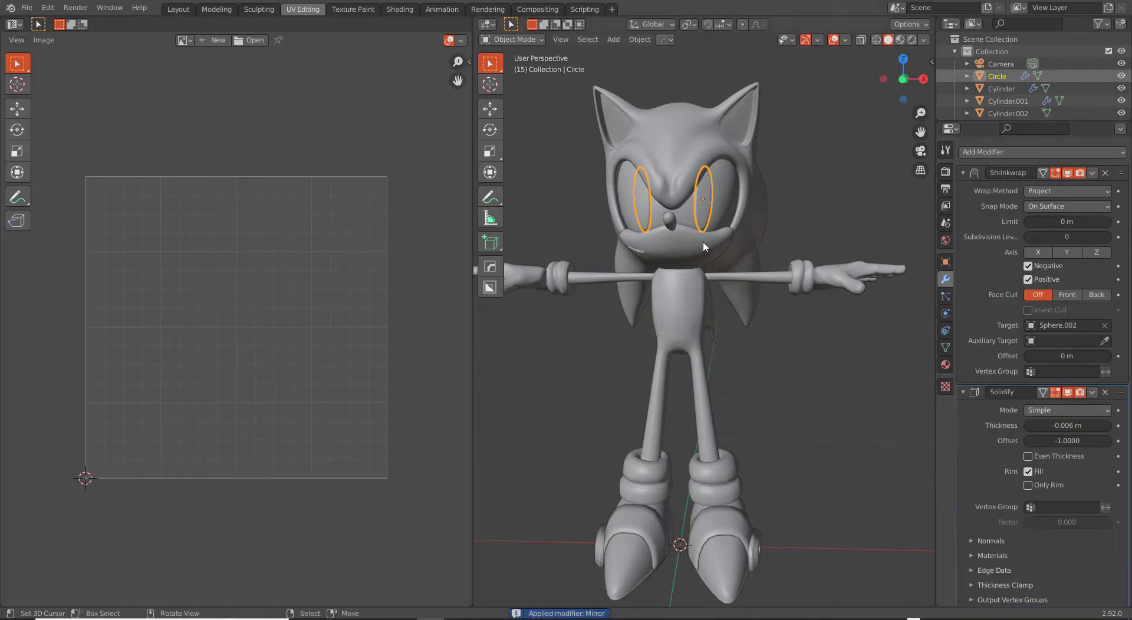
Step: Deselect the pupil mesh and select all linked geometry of the pupil in Sonic's right eye
key(alt+a)
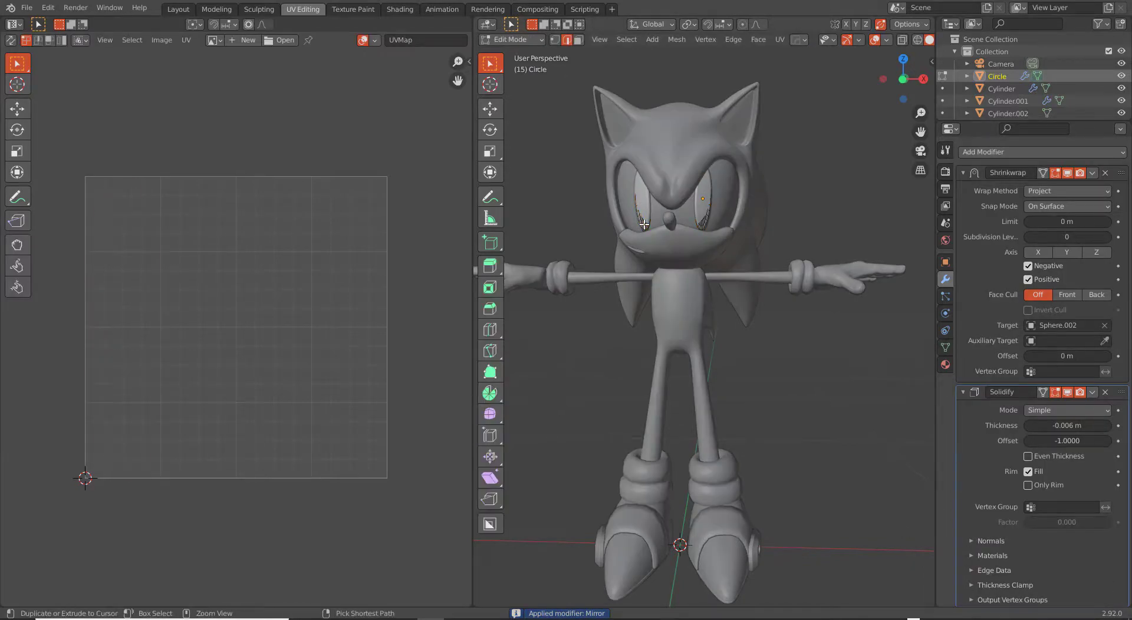
ctrl+click(645, 225)
key(ctrl+l)
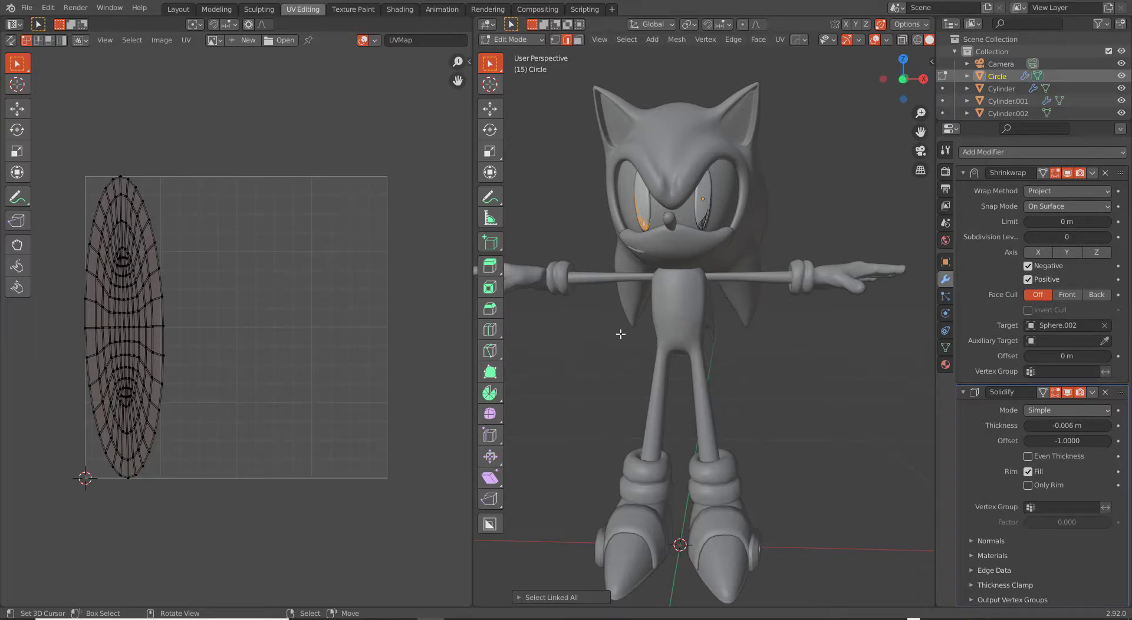
scroll(621, 354, down, 2)
scroll(621, 353, up, 2)
middle_drag(622, 354, 625, 354)
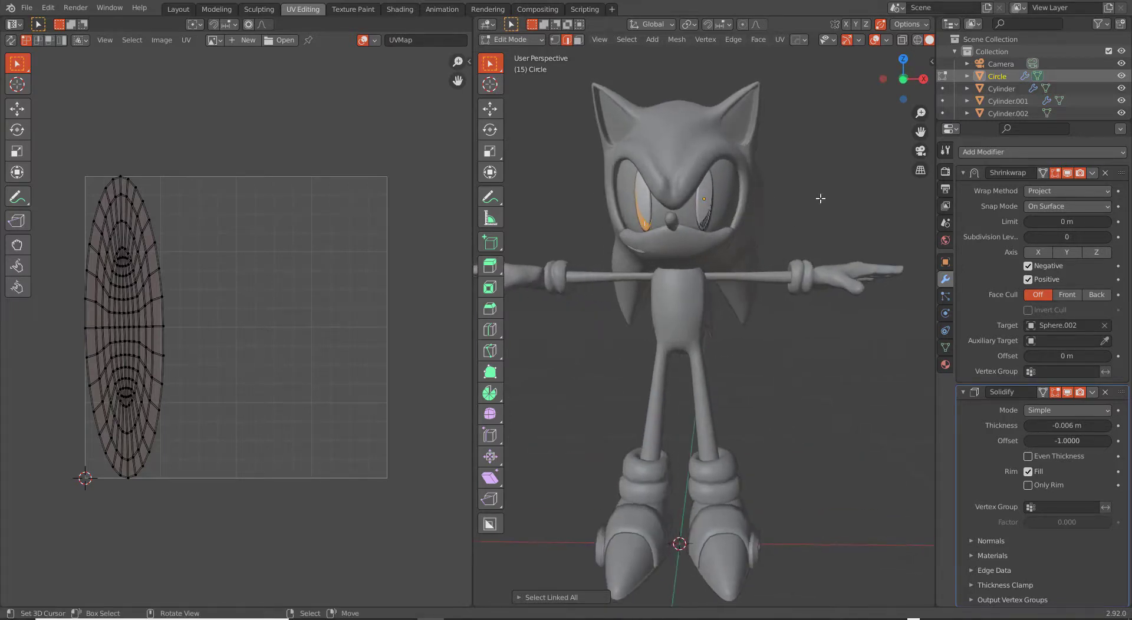
Step: Turn on the Screencast Keys display for the 3D view
key(n)
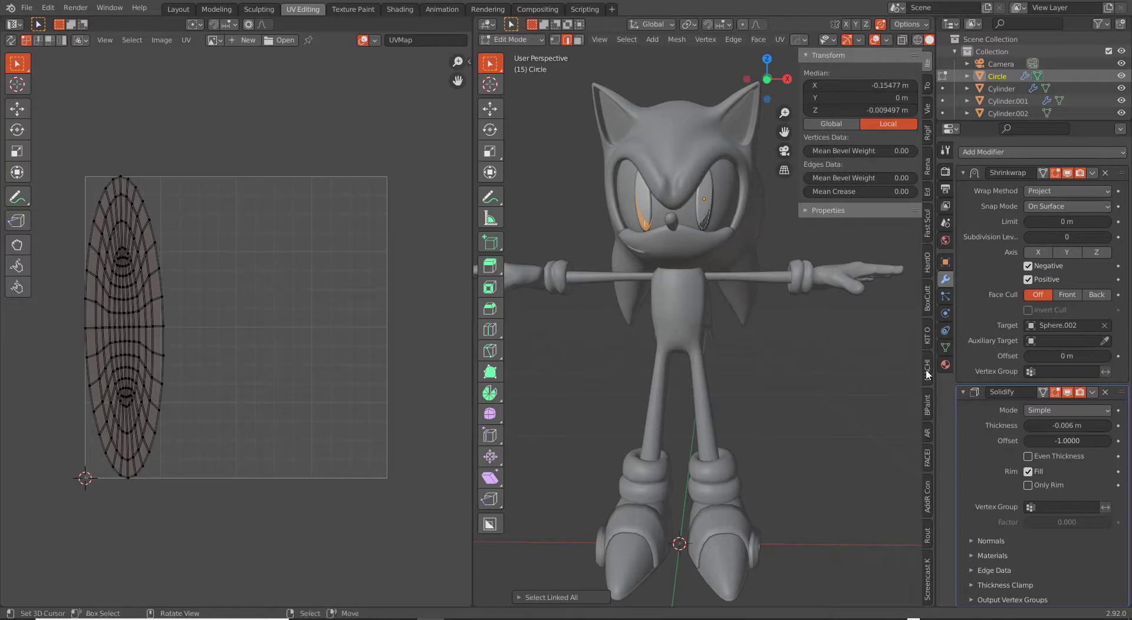
click(923, 569)
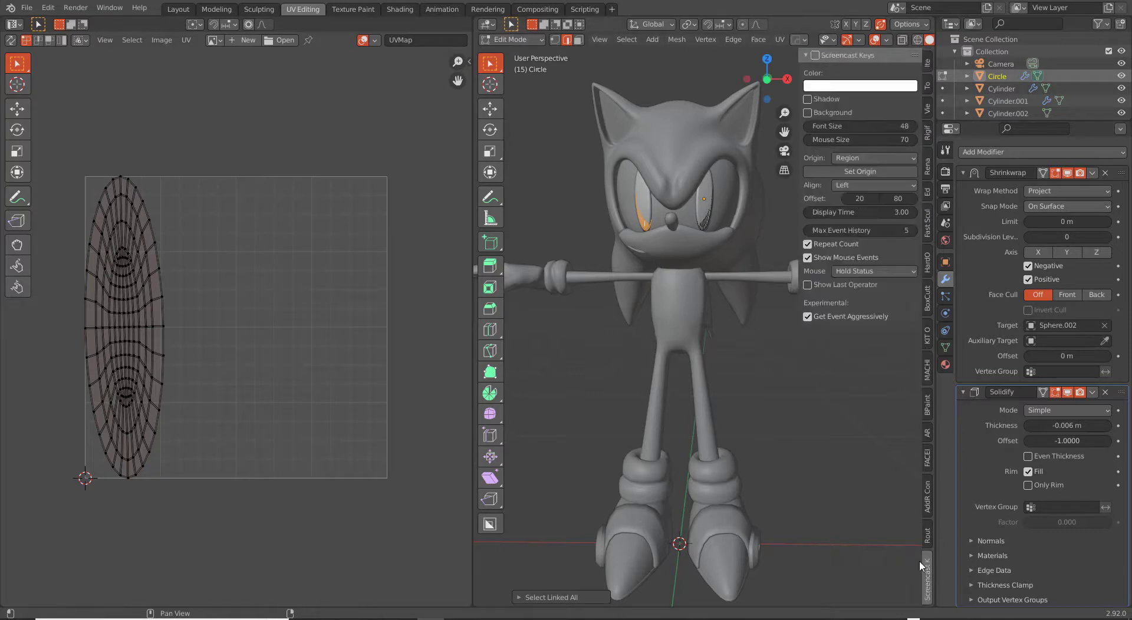
click(825, 56)
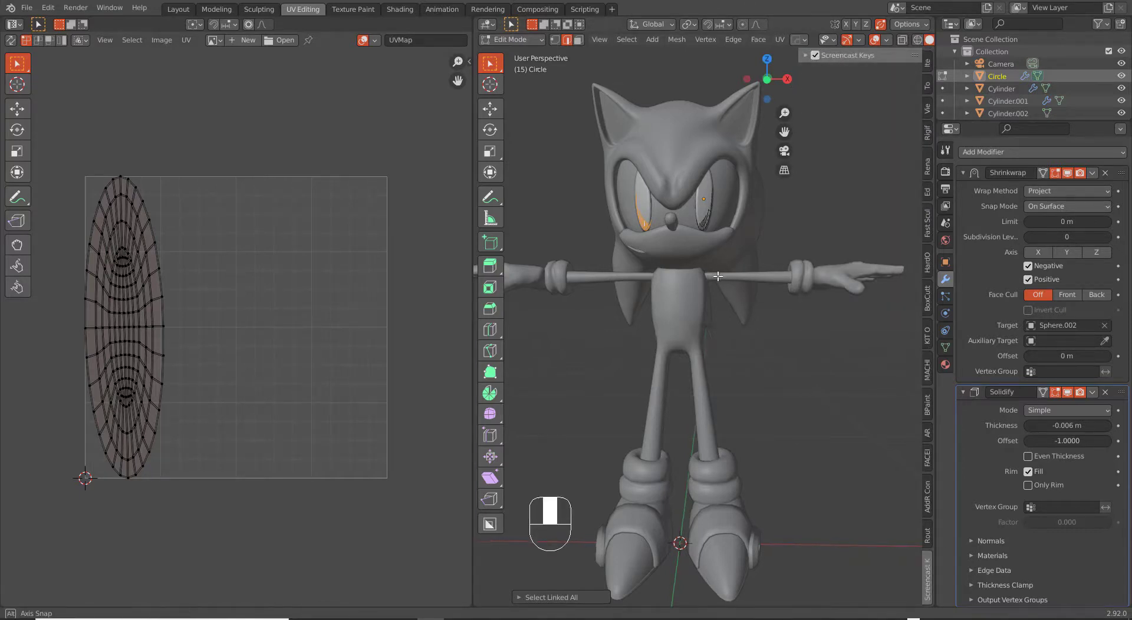
Step: Separate the linked mesh of the pupil in Sonic's right eye into its own object and return to Object Mode
middle_drag(702, 333, 662, 204)
key(a)
key(a)
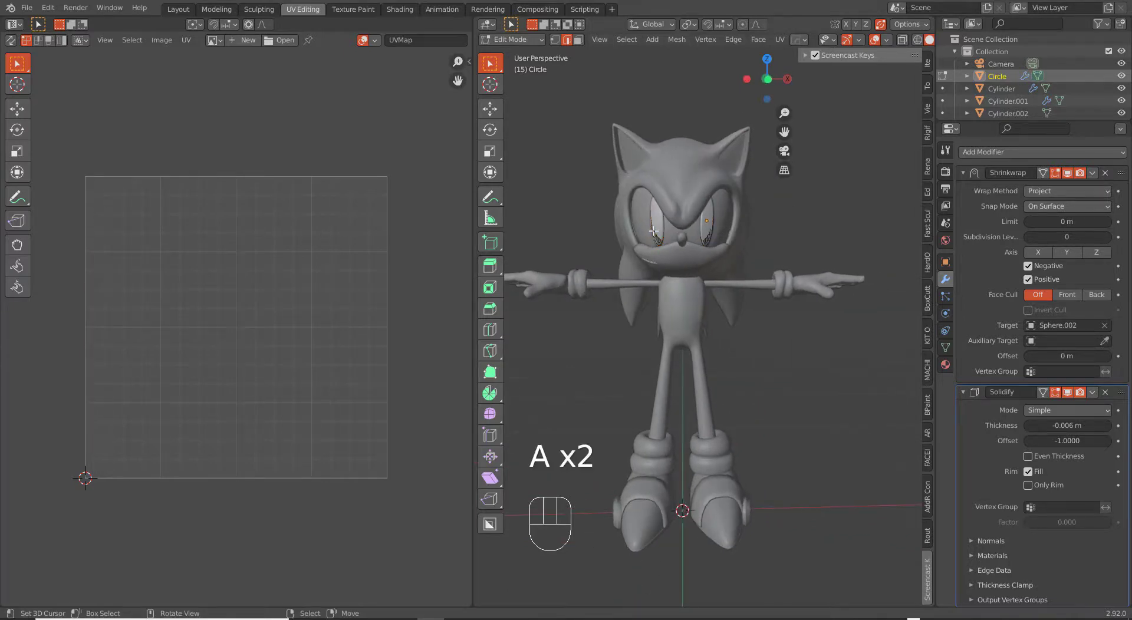
key(l)
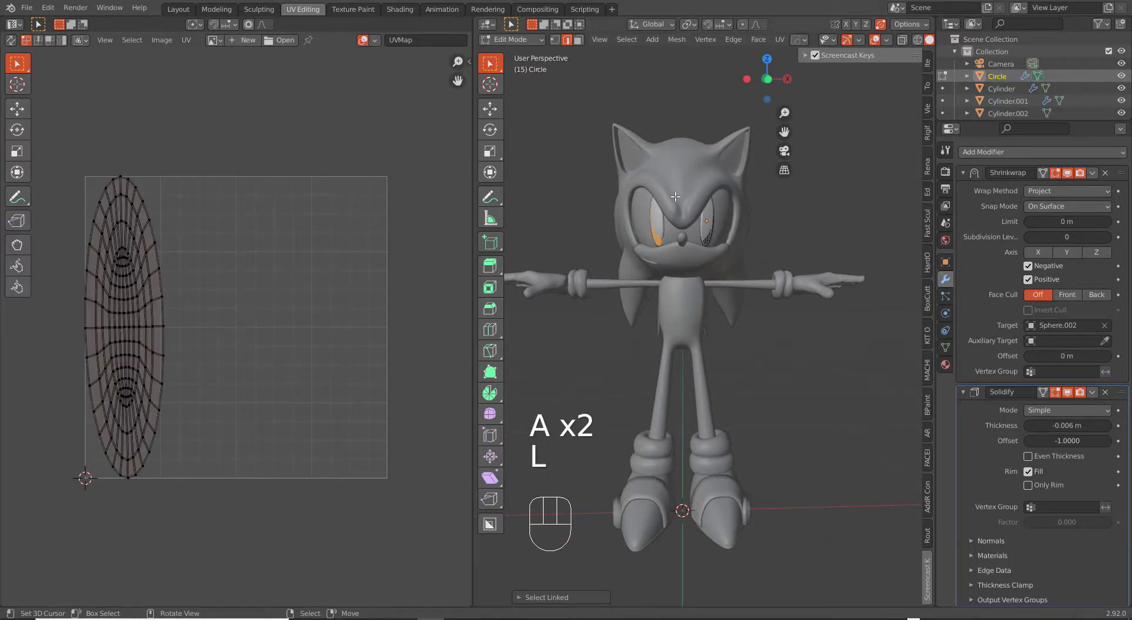
key(p)
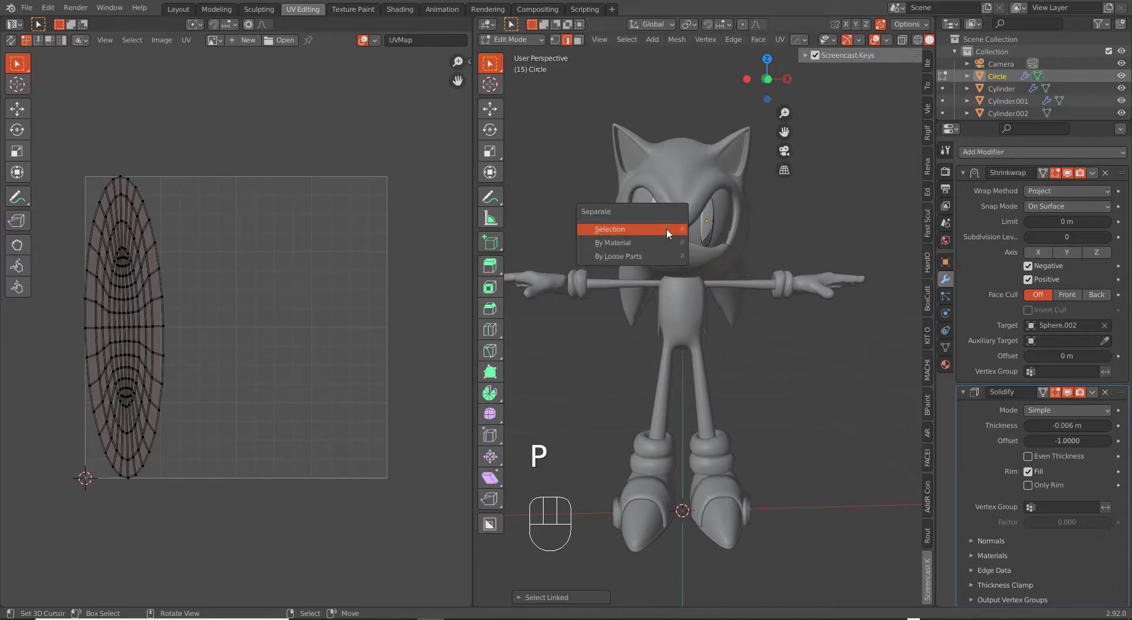
click(666, 231)
key(Tab)
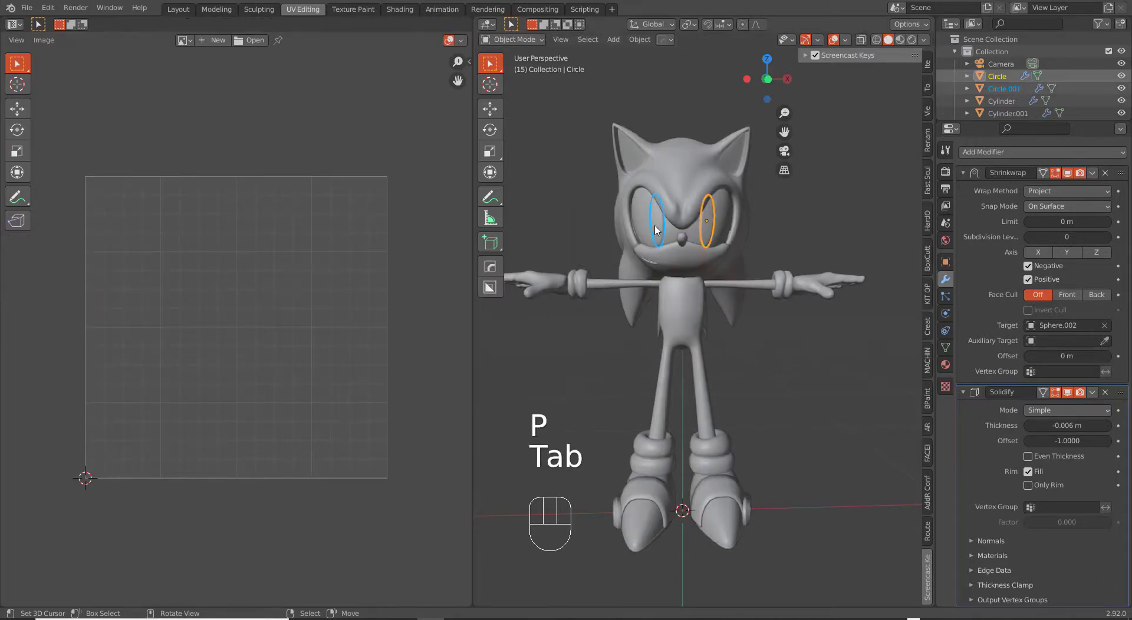
Step: Set the separated pupil's origin to its geometry
right_click(659, 230)
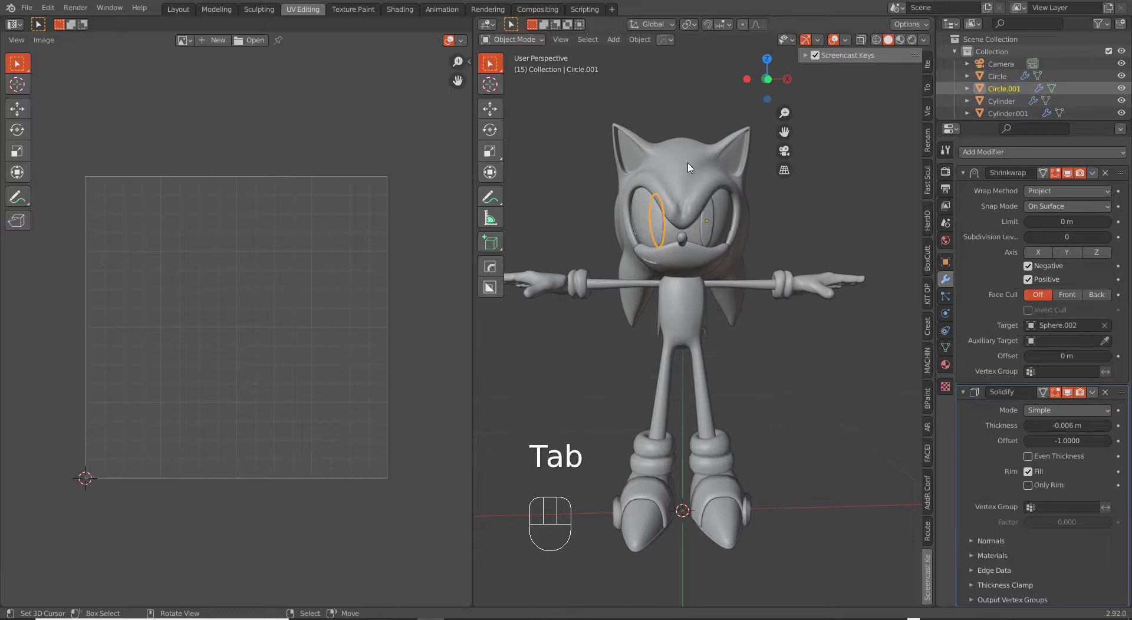
click(639, 40)
mouse_move(661, 66)
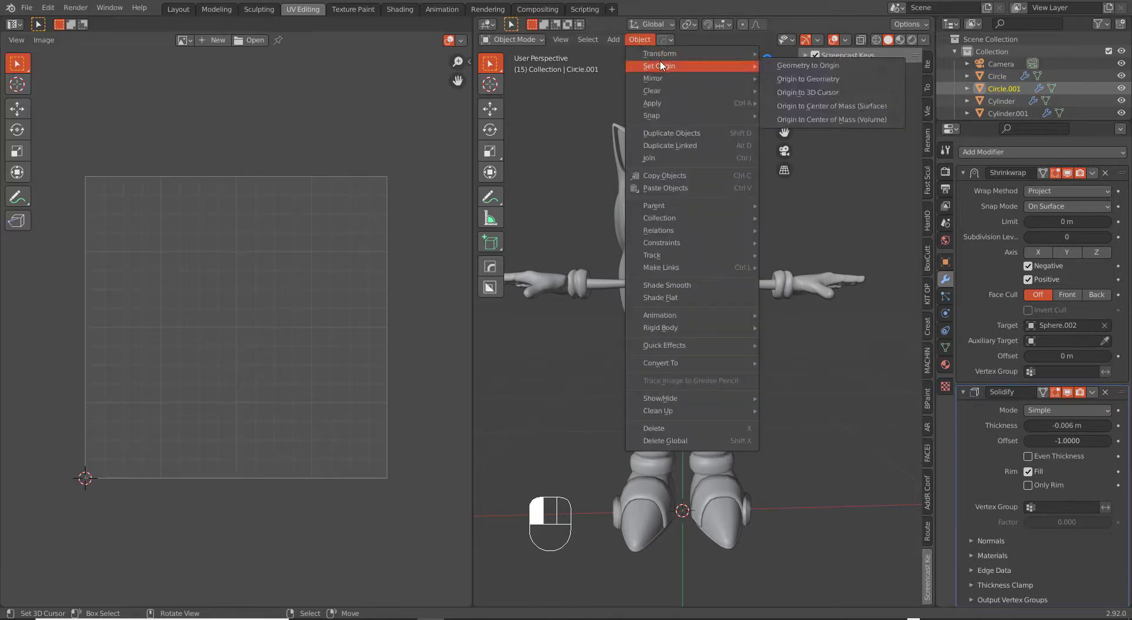
click(806, 79)
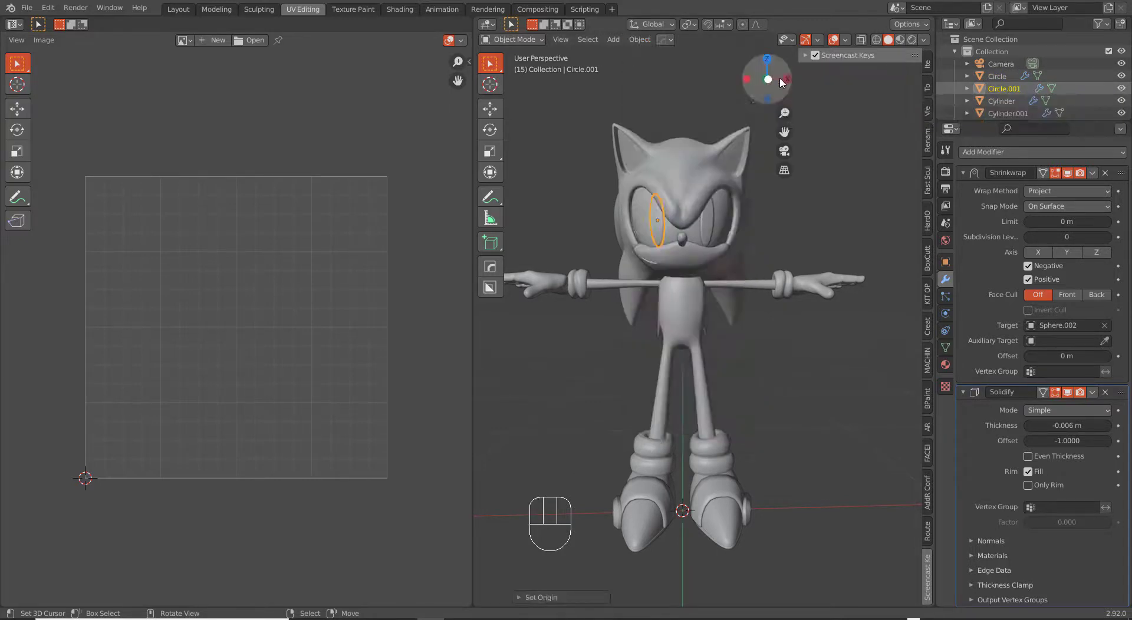
scroll(693, 252, up, 1)
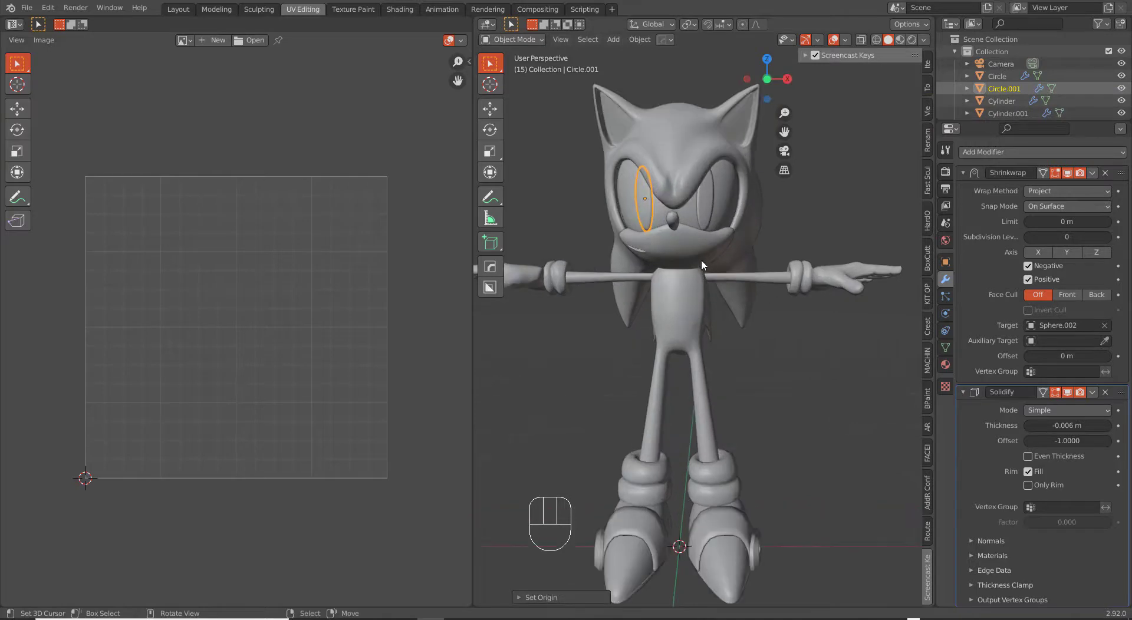
Step: Unwrap the whole mesh of the separated pupil and return to Object Mode
key(Tab)
key(a)
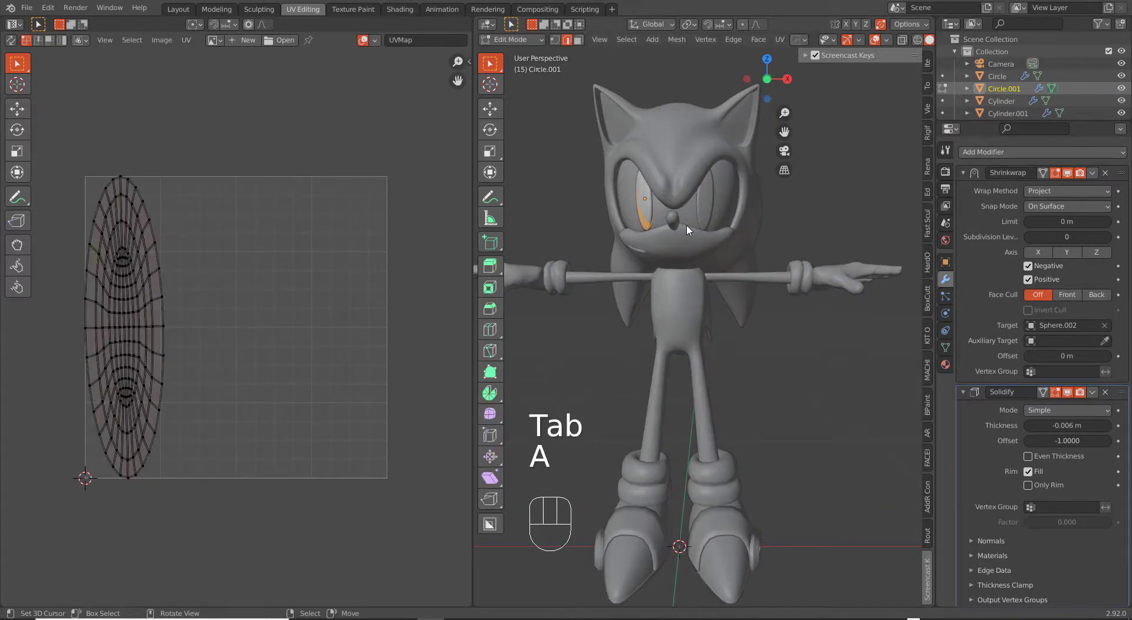
key(u)
click(689, 230)
key(Tab)
Step: Check the UV layout of the pupil in Sonic's left eye, then return to Object Mode and deselect everything
right_click(711, 208)
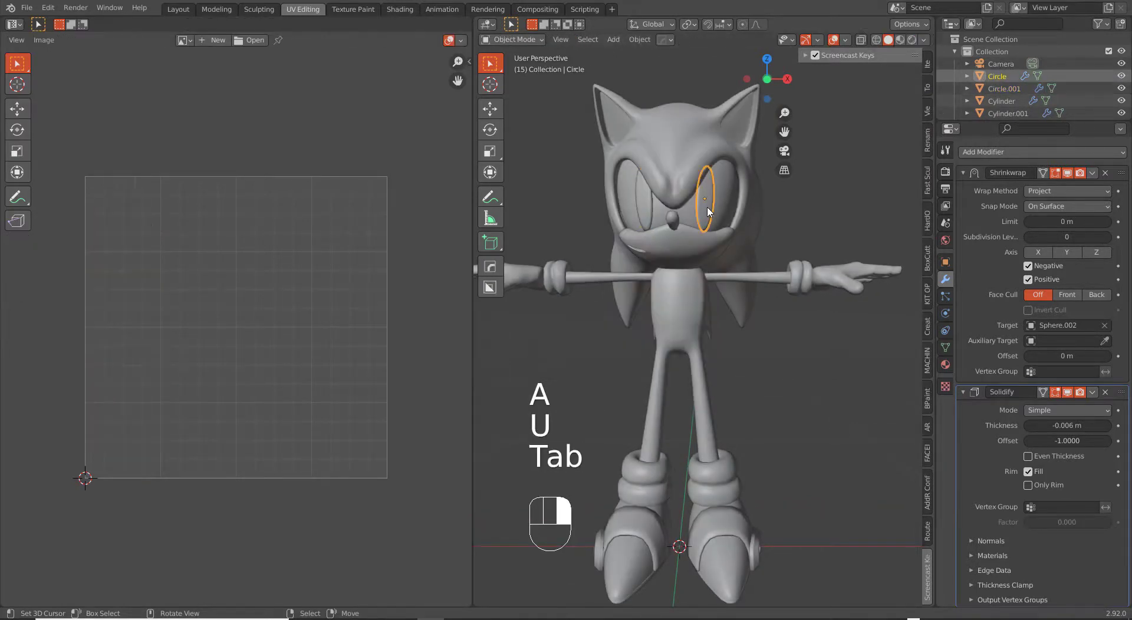
key(Tab)
key(a)
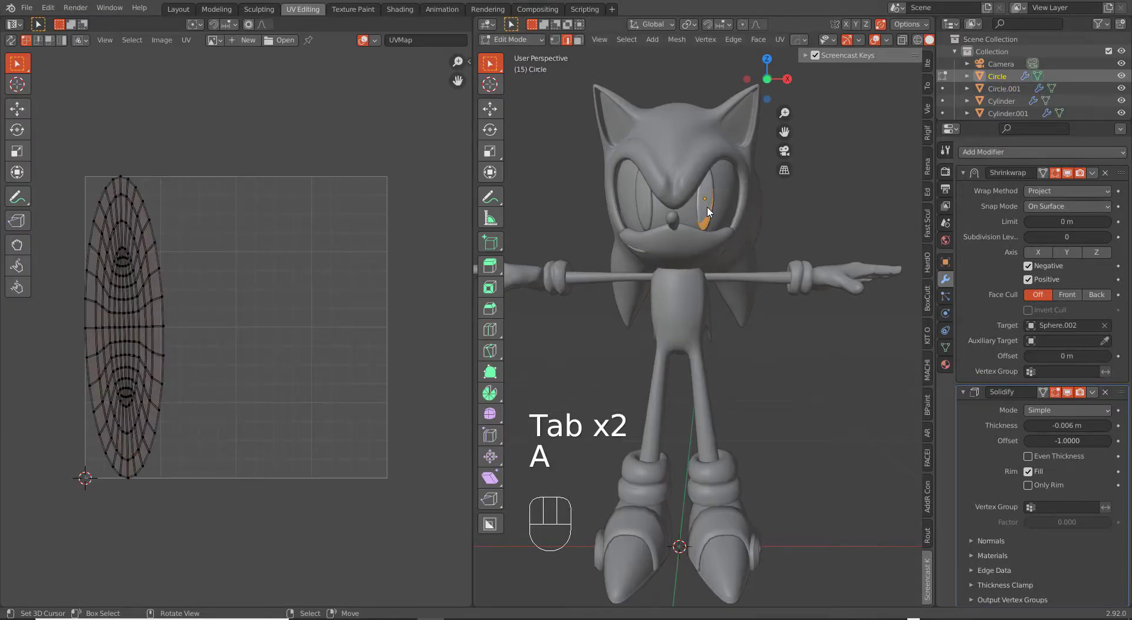
key(Tab)
key(a)
key(a)
Step: Clear the object rotation of Sonic's muzzle in wireframe display
right_click(734, 245)
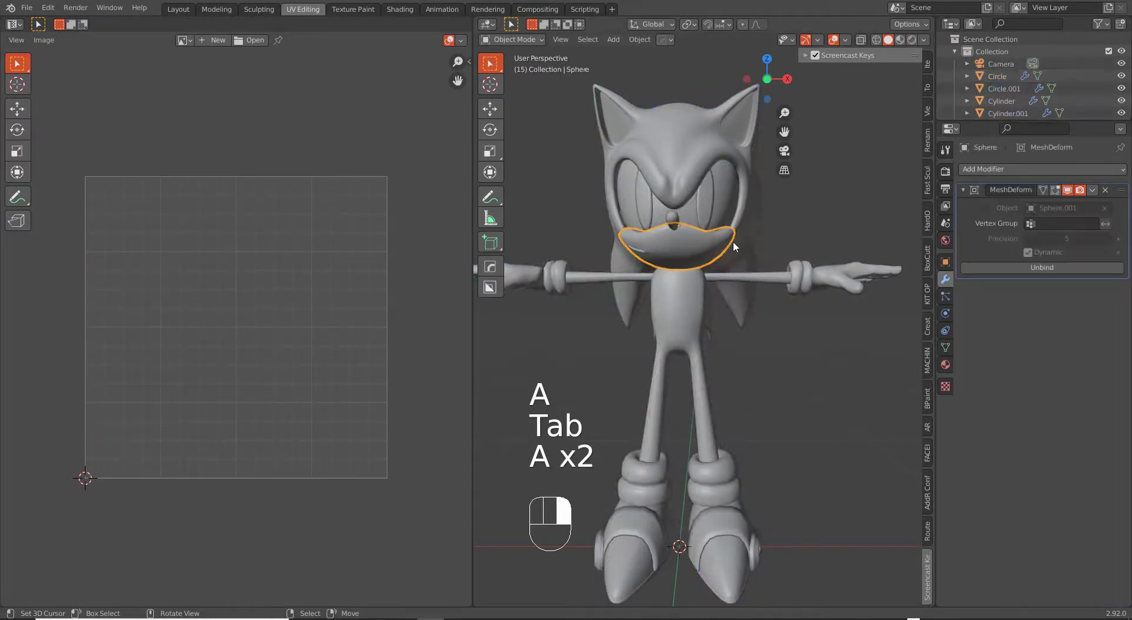
key(Tab)
key(z)
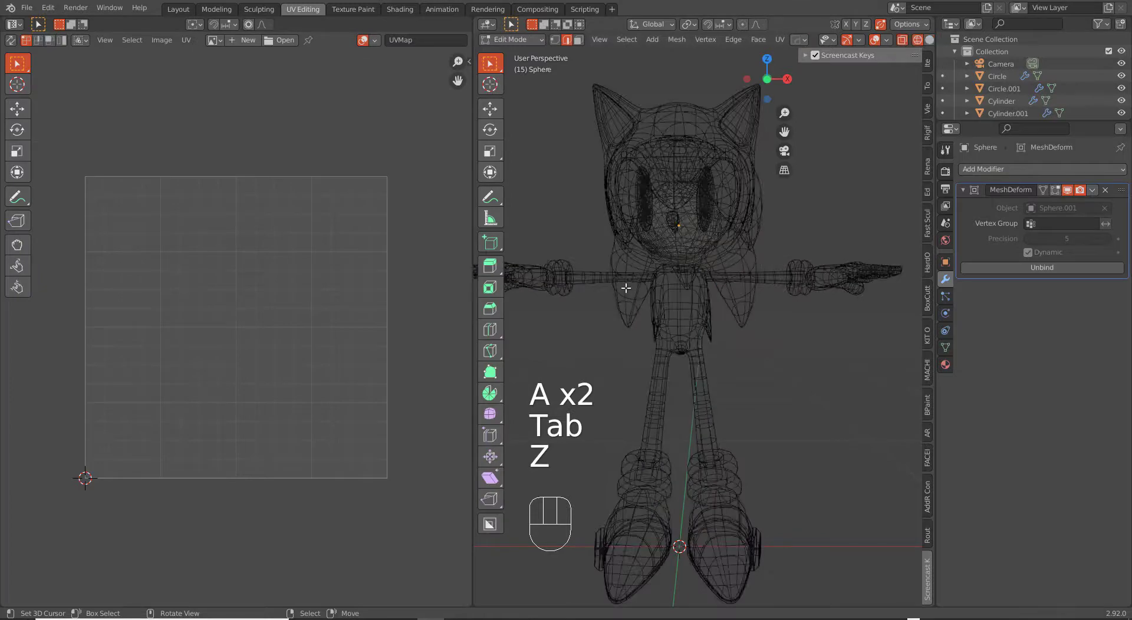
middle_drag(626, 288, 730, 293)
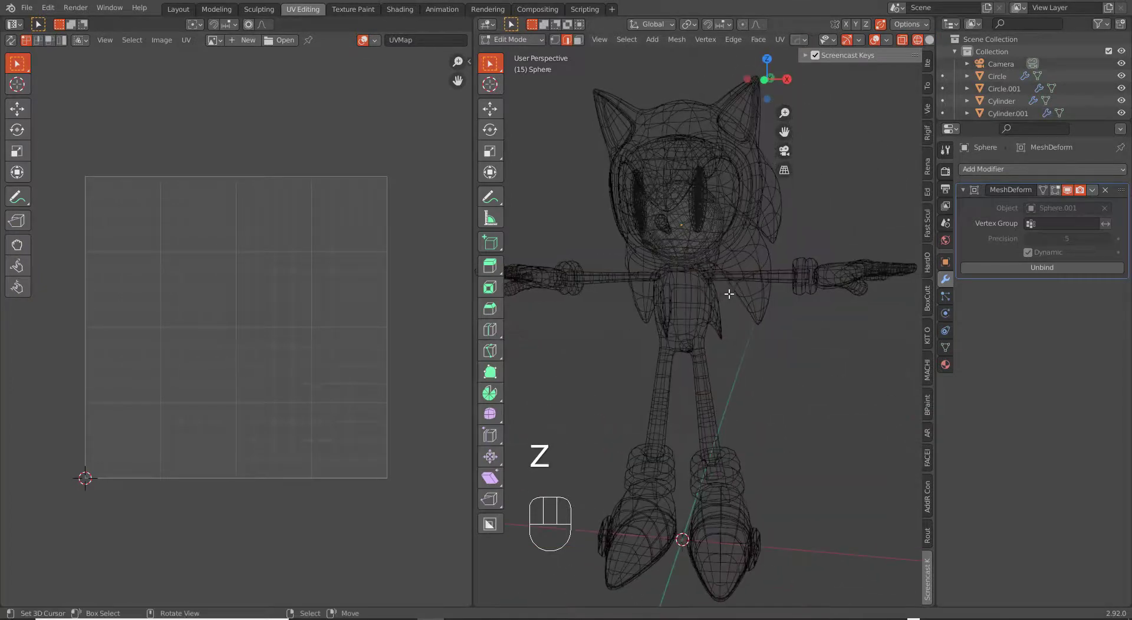
key(Tab)
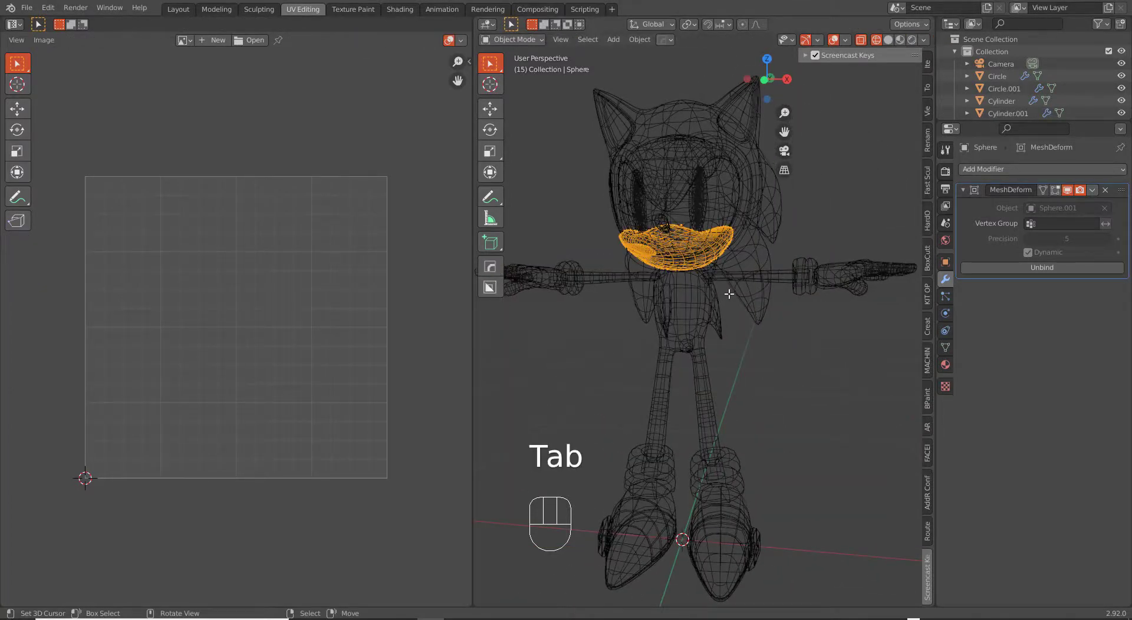
key(alt+r)
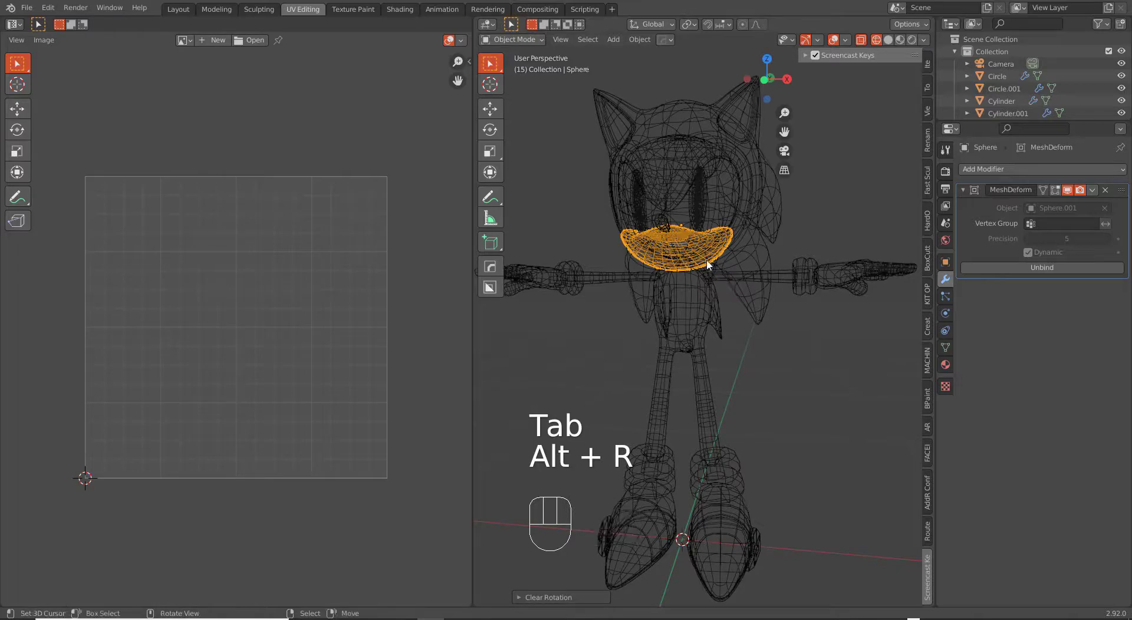
middle_drag(707, 261, 653, 285)
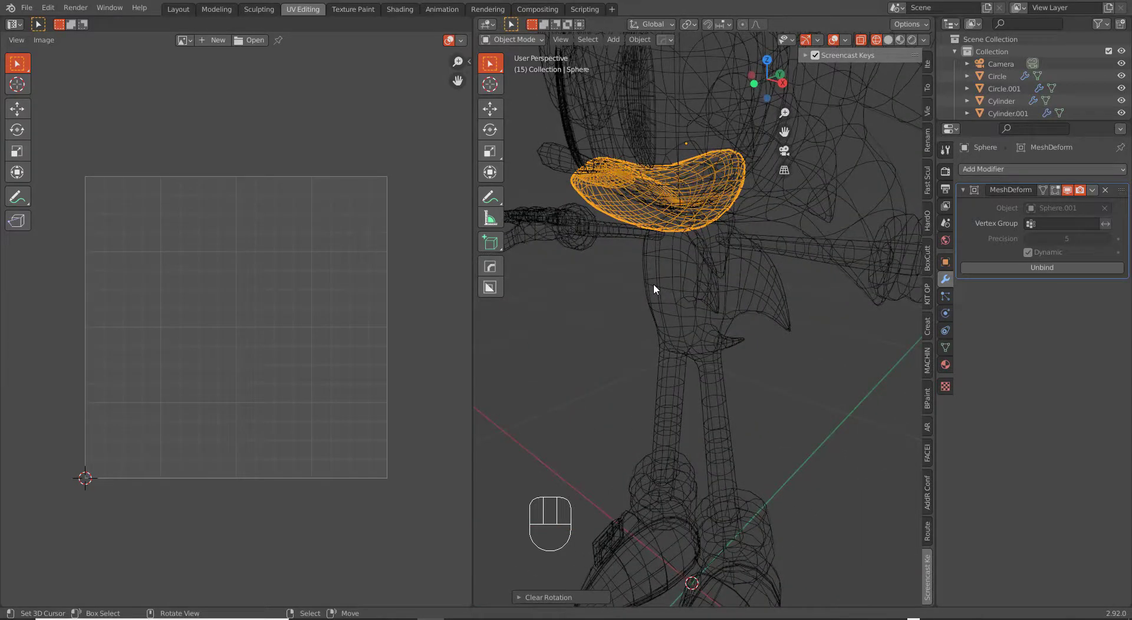
Step: Rotate the muzzle's whole mesh in Edit Mode about 31° around the global X axis in front orthographic view
key(Tab)
key(KP_1)
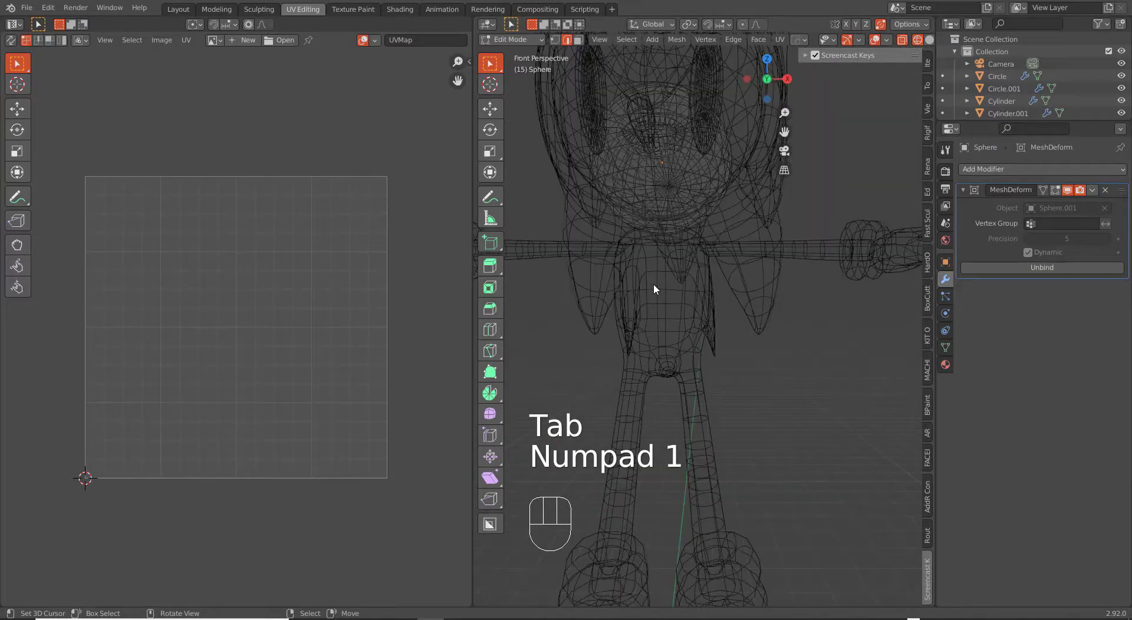
key(KP_5)
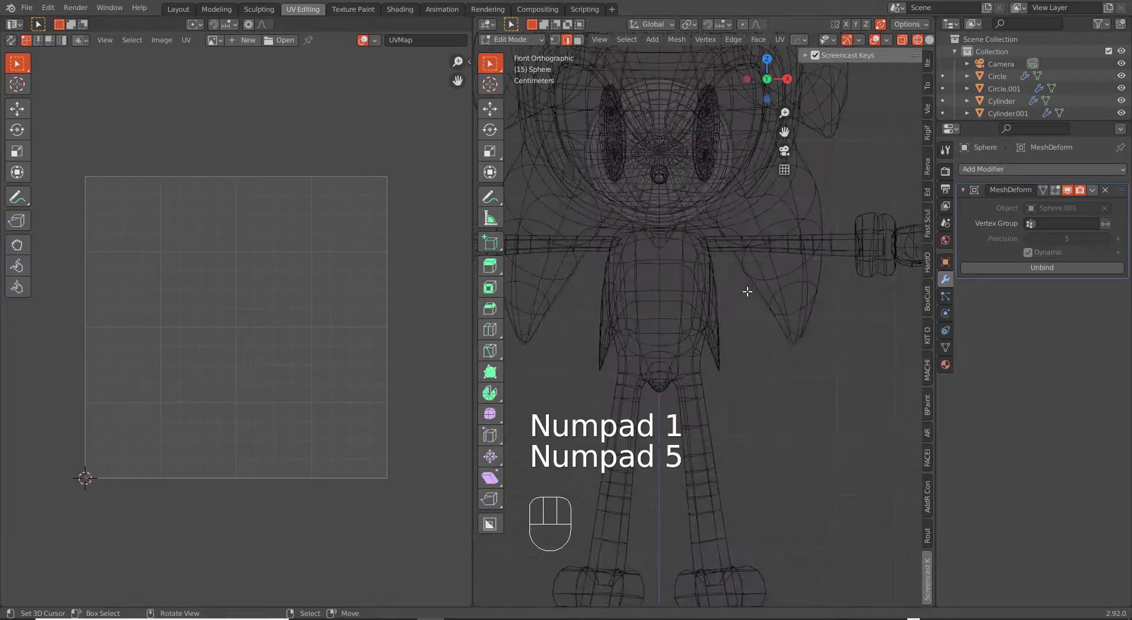
key(a)
key(r)
key(x)
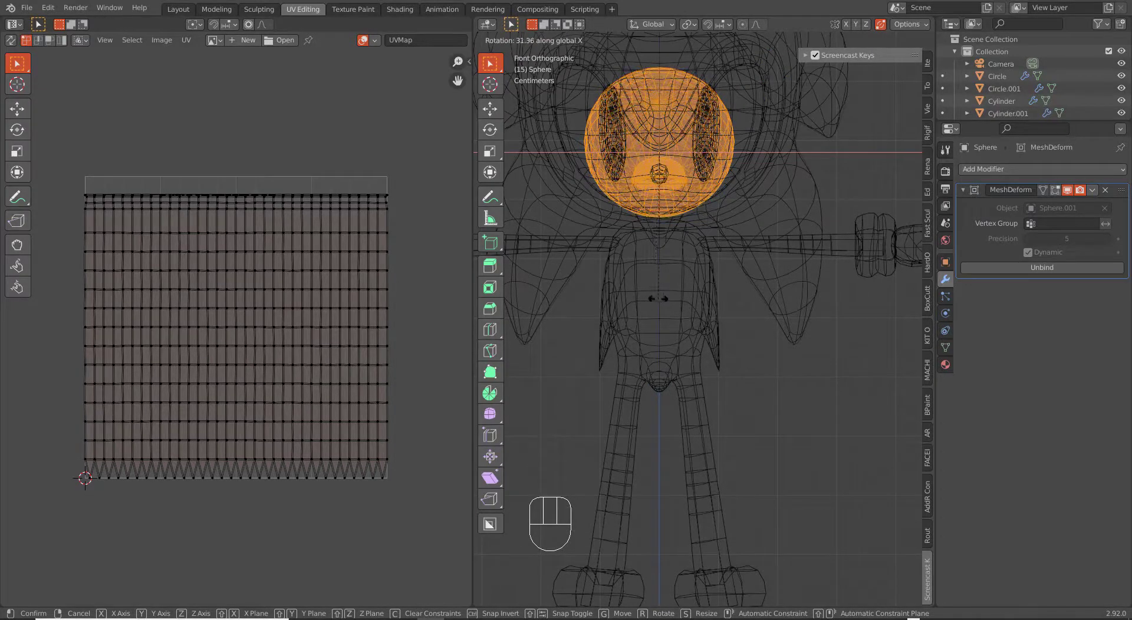
click(659, 300)
Step: Inspect the rotated muzzle in solid display in Object Mode and Edit Mode, ending in front view
key(Tab)
mouse_move(659, 301)
middle_down()
mouse_move(564, 307)
mouse_move(576, 309)
middle_up()
key(z)
mouse_move(796, 285)
middle_down()
mouse_move(707, 295)
mouse_move(697, 277)
mouse_move(738, 149)
middle_up()
key(Tab)
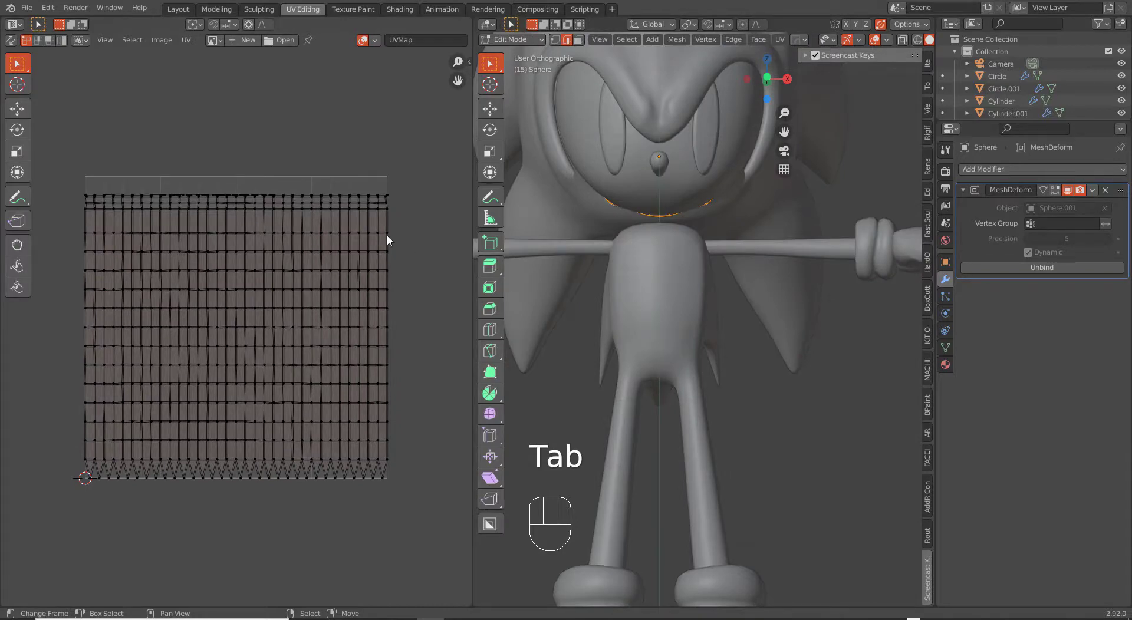
key(Tab)
key(KP_1)
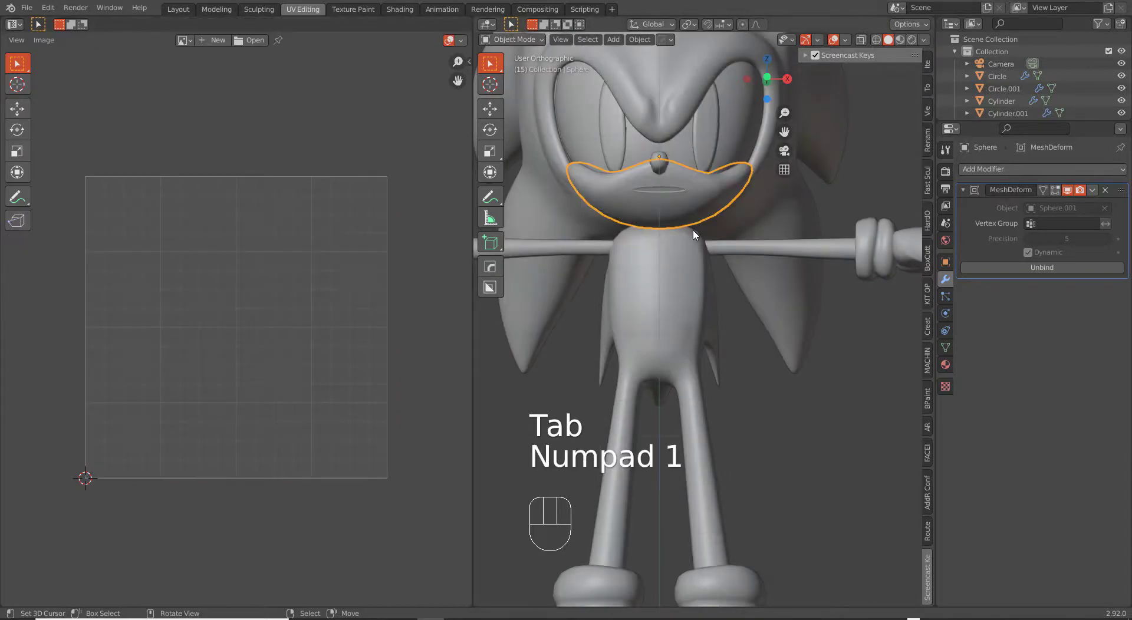
key(Tab)
key(Tab)
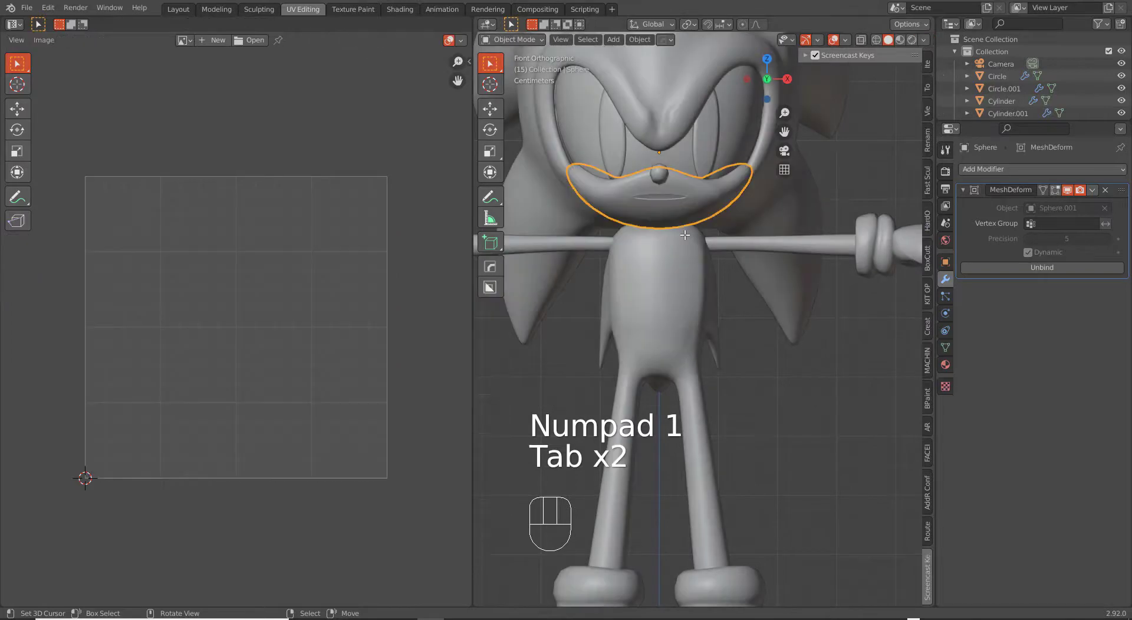
key(r)
key(r)
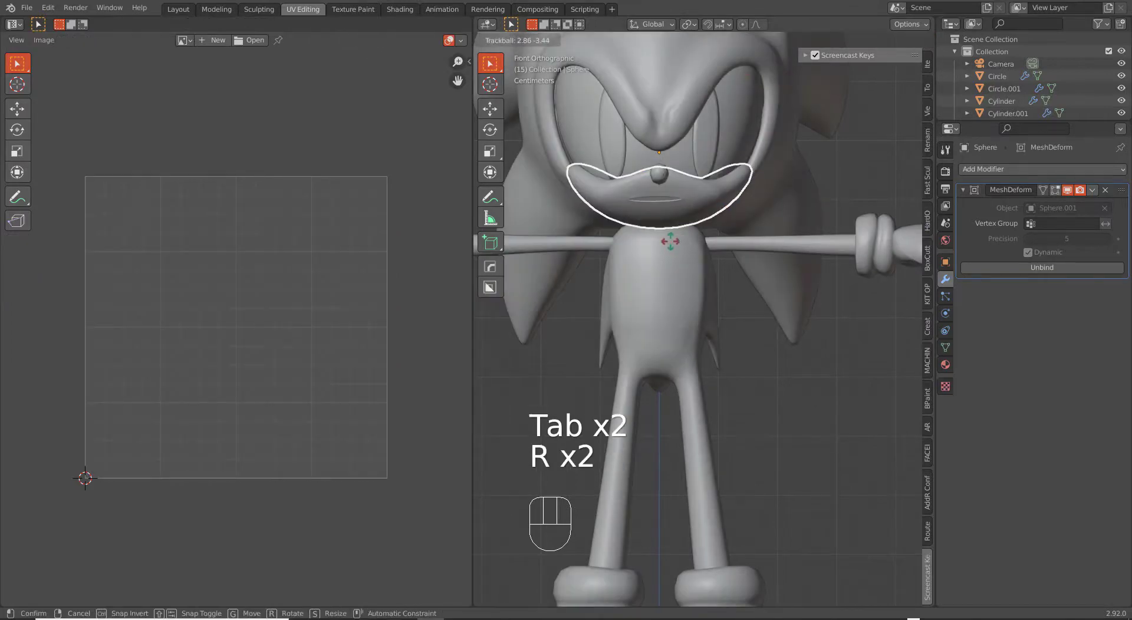
right_click(674, 243)
Step: Rotate the muzzle's whole mesh about 10° around the global X axis in wireframe, then check it in solid display from the front
key(Tab)
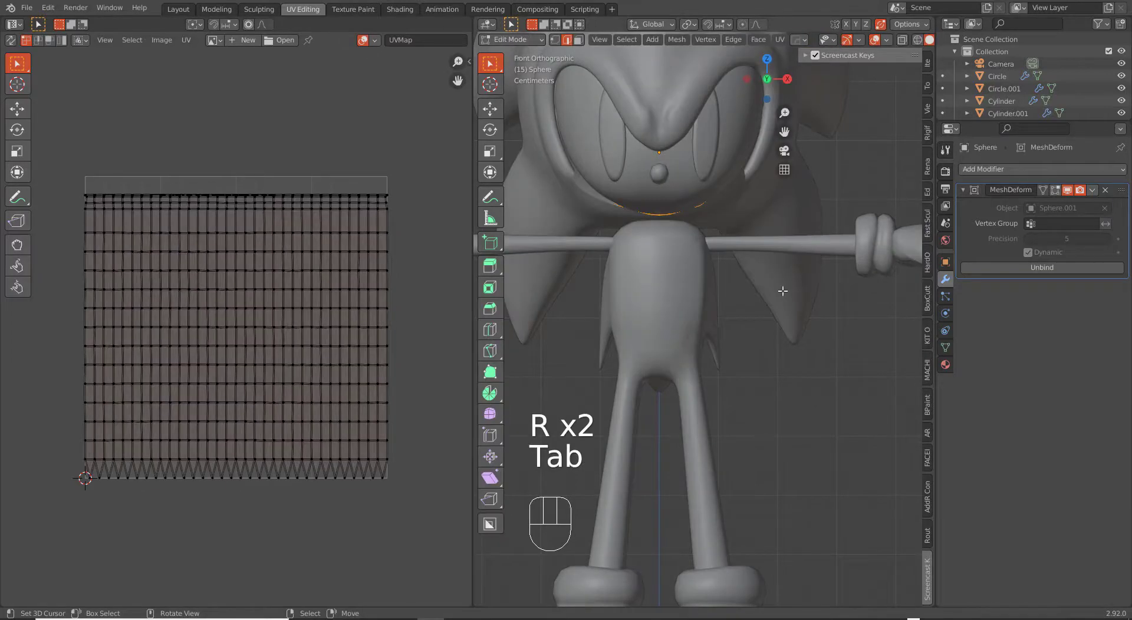
key(z)
key(r)
key(x)
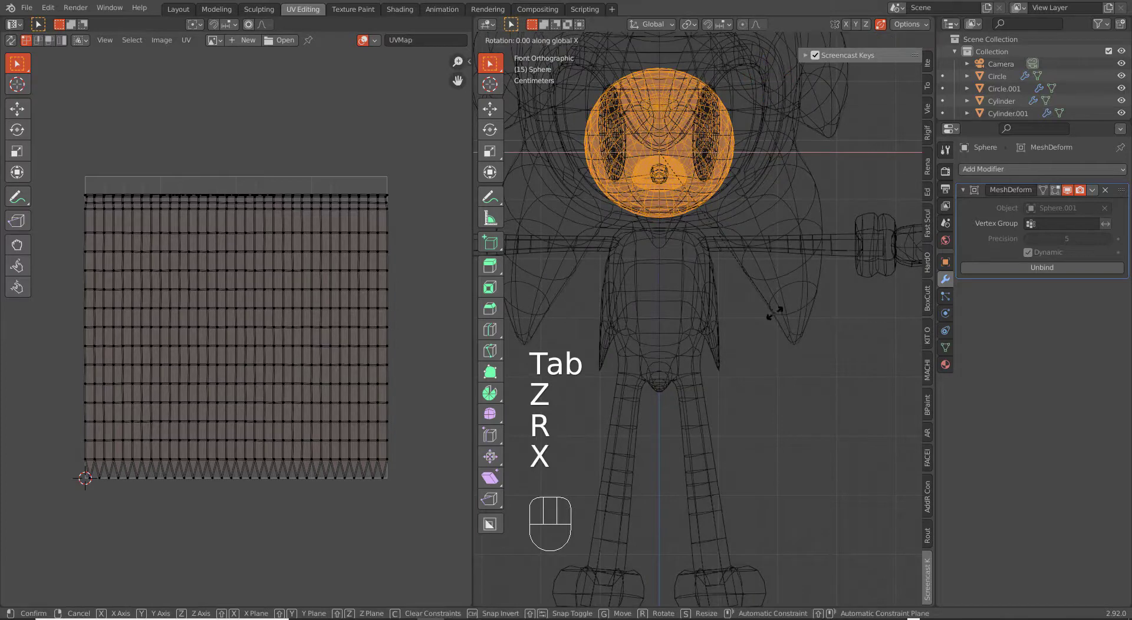
click(729, 331)
key(Tab)
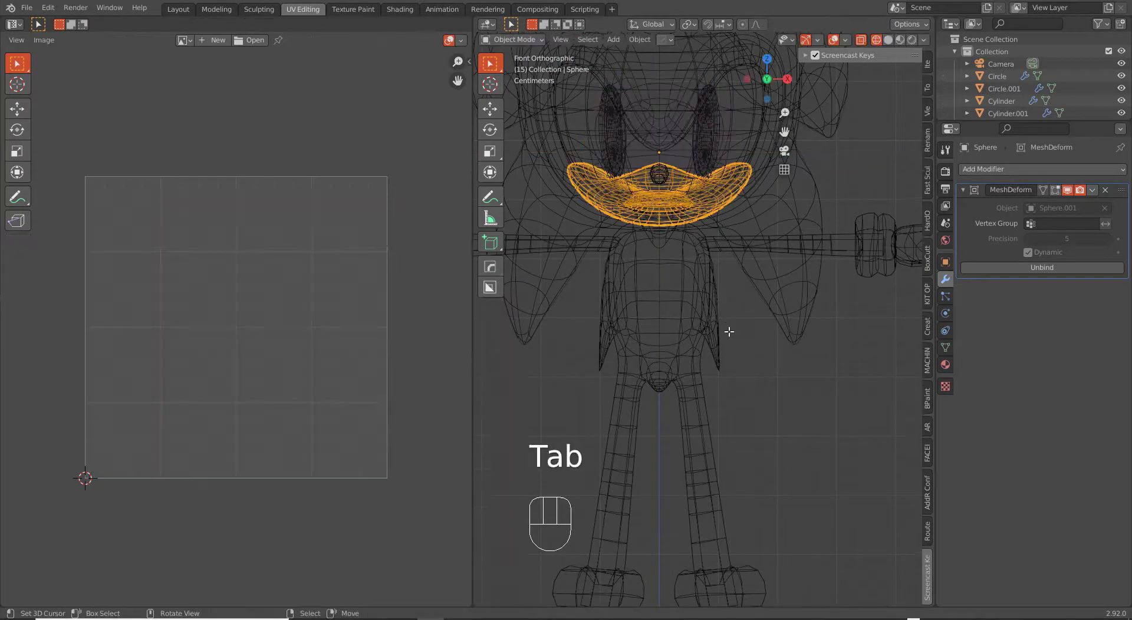
mouse_move(689, 320)
middle_down()
mouse_move(624, 273)
mouse_move(568, 267)
mouse_move(591, 269)
middle_up()
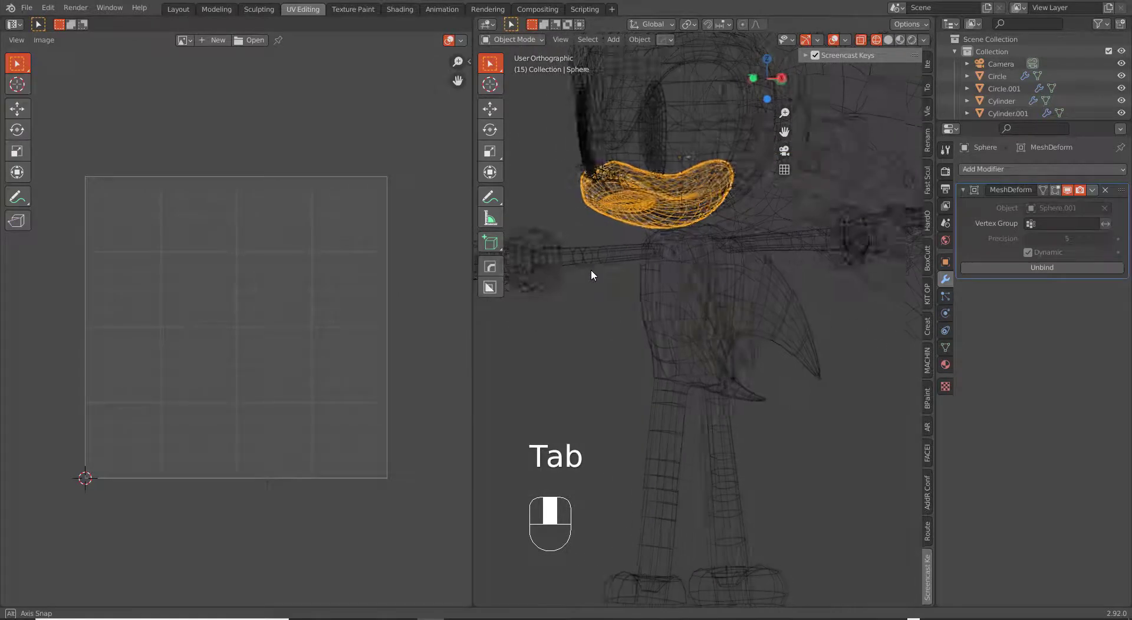
key(z)
middle_drag(738, 281, 670, 296)
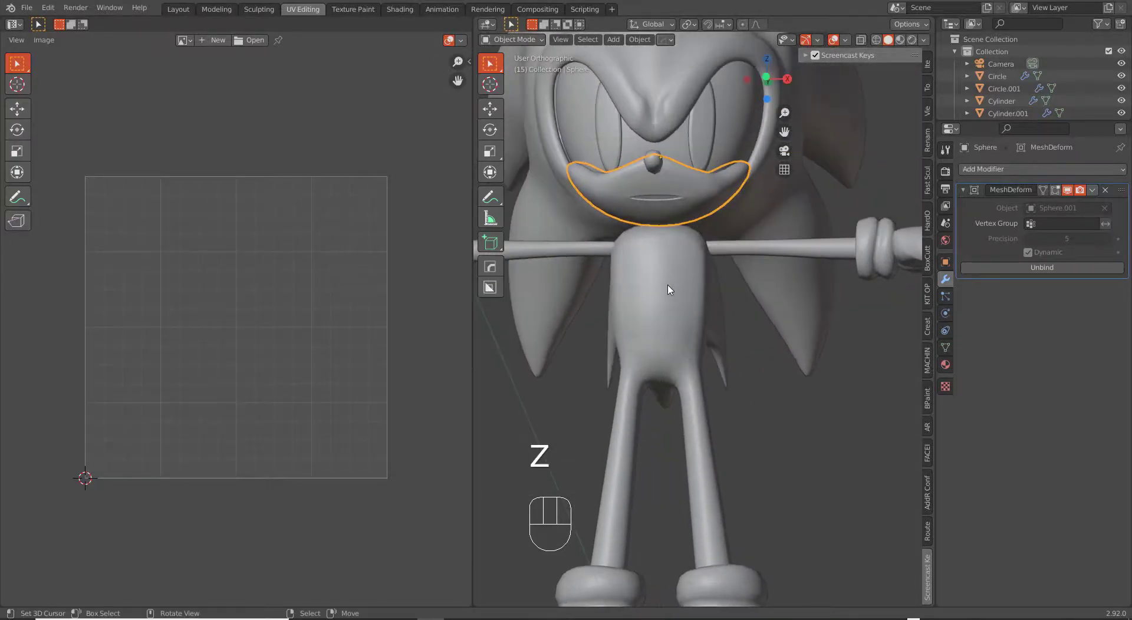
key(KP_1)
Step: Move the muzzle's whole mesh down about 0.012 m along the global Z axis in Edit Mode, using wireframe display
key(z)
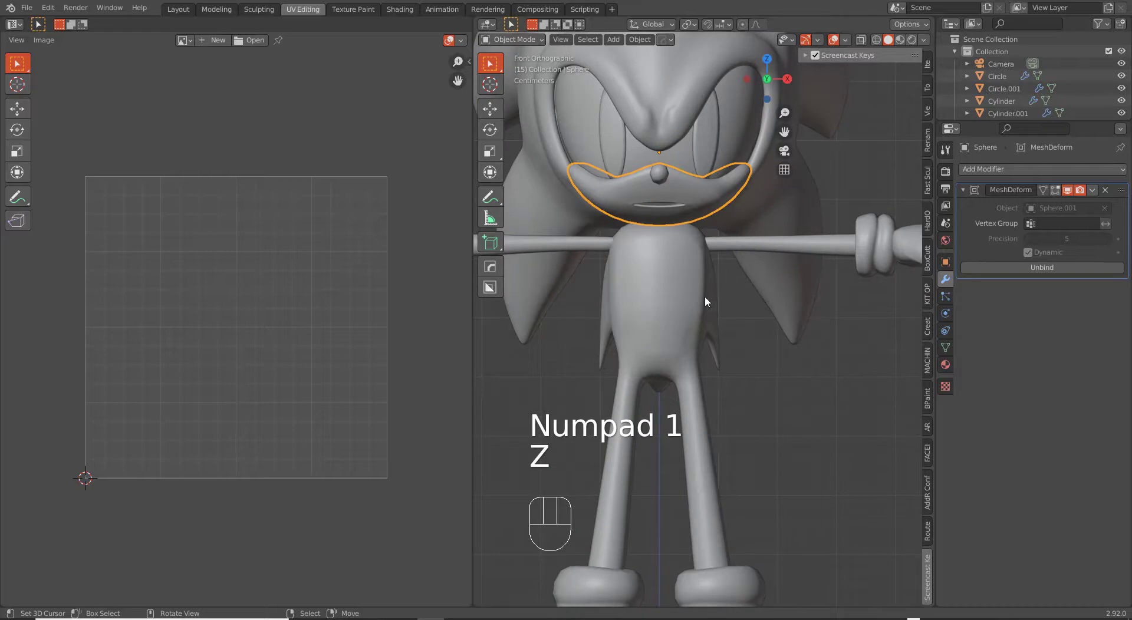
key(z)
key(Tab)
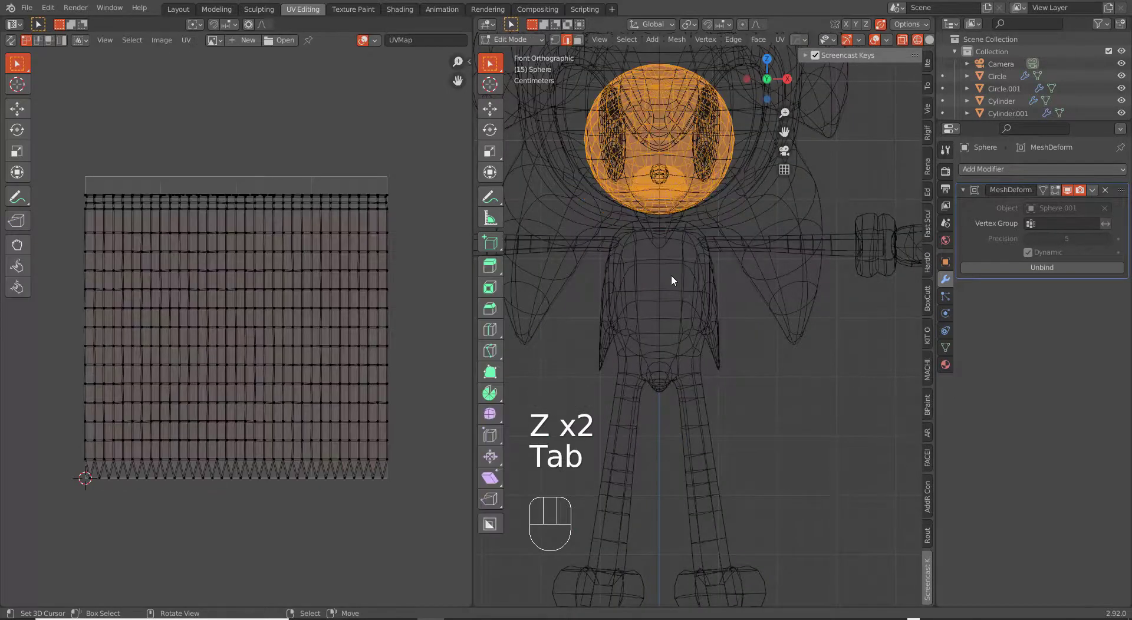
key(g)
key(z)
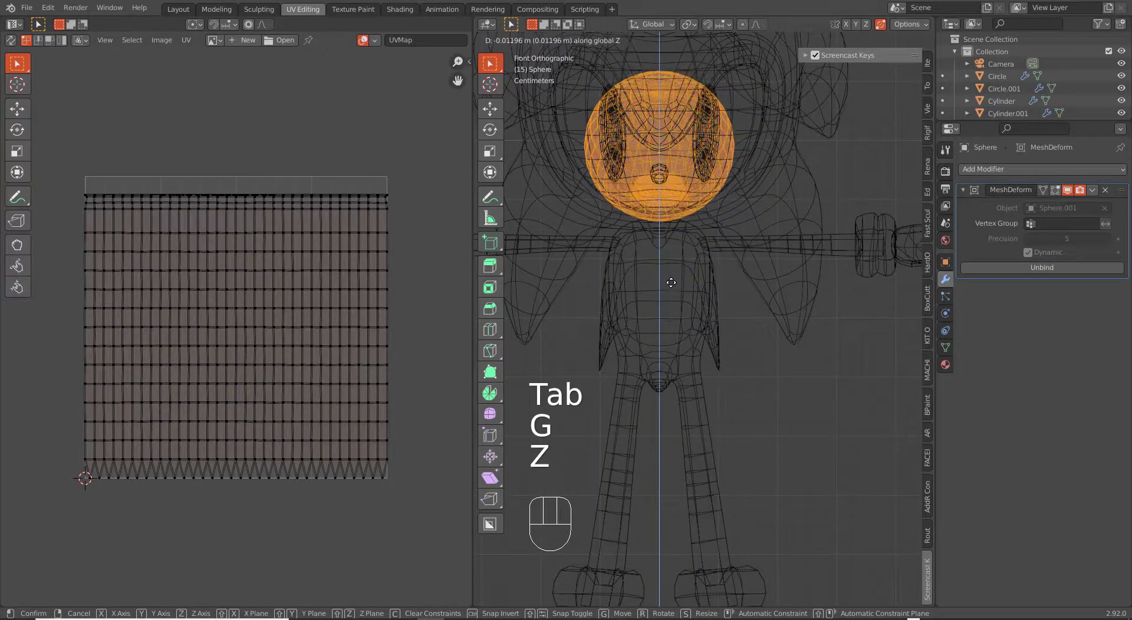
click(671, 283)
key(Tab)
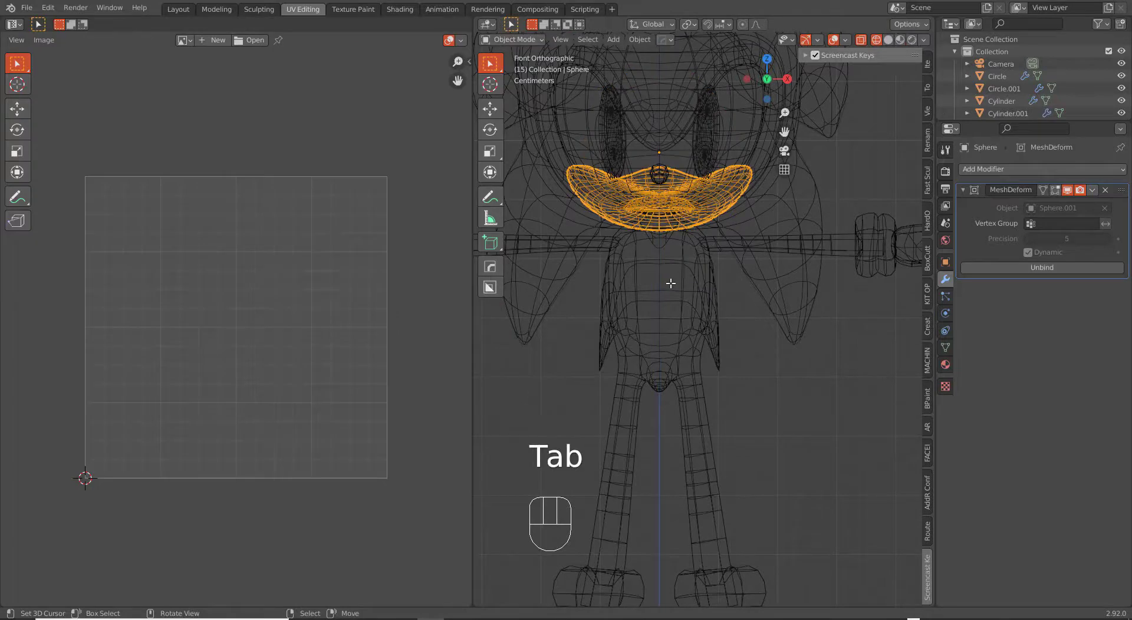
Step: Rotate the muzzle's whole mesh slightly further around the global X axis and return to Object Mode
key(Tab)
key(r)
key(x)
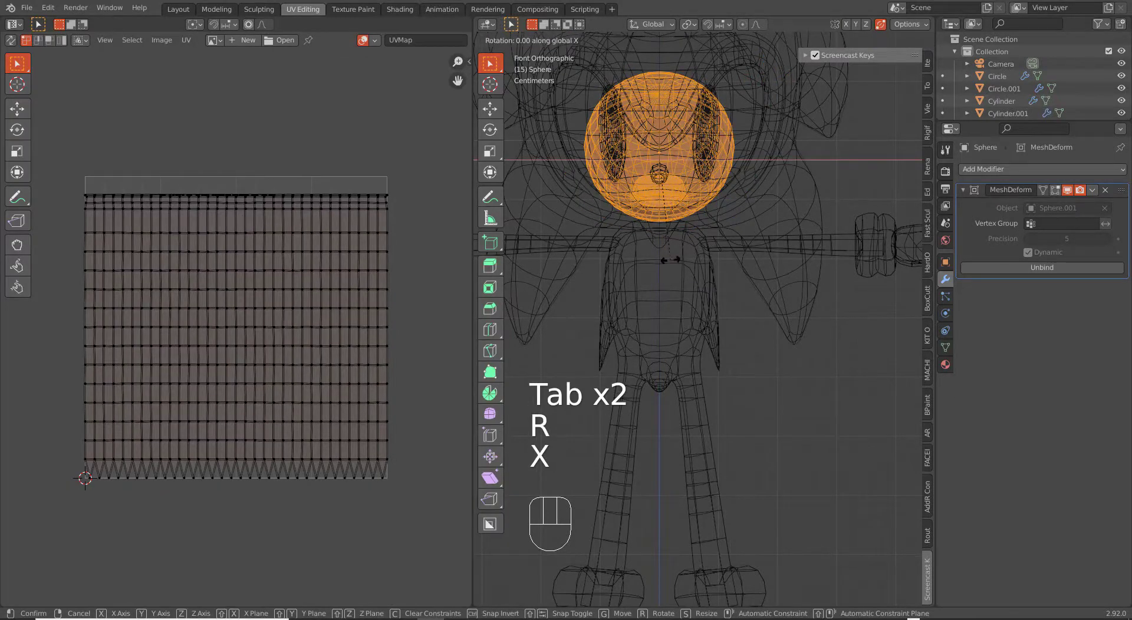
click(639, 271)
key(Tab)
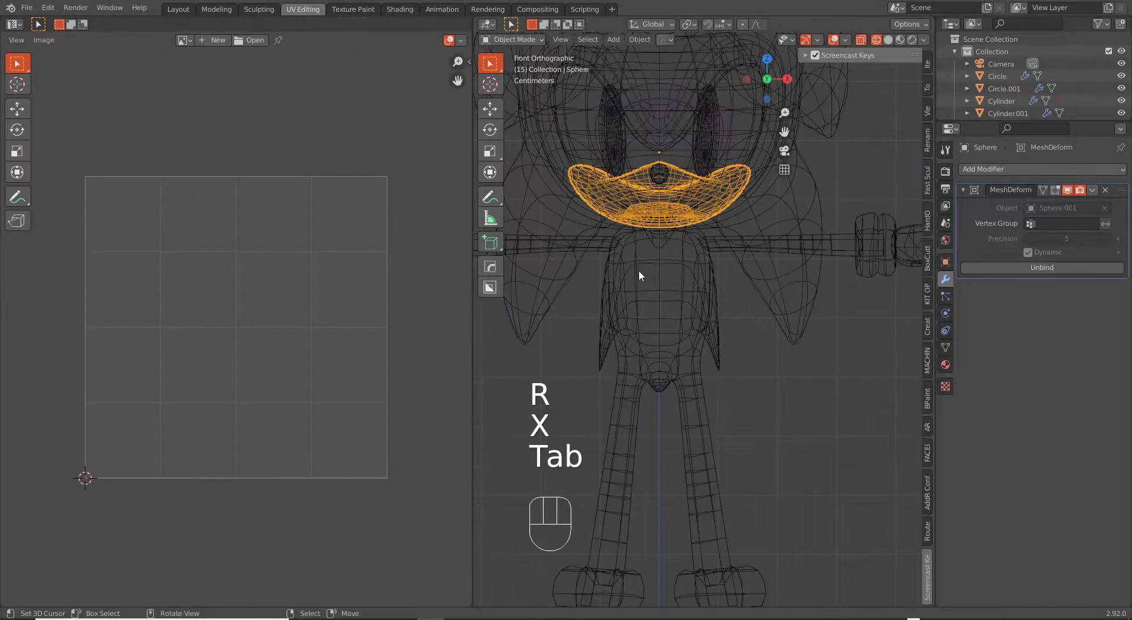
Step: Rotate the muzzle's whole mesh about -10° around the global Y axis, then check the tilted mouth in solid display
key(Tab)
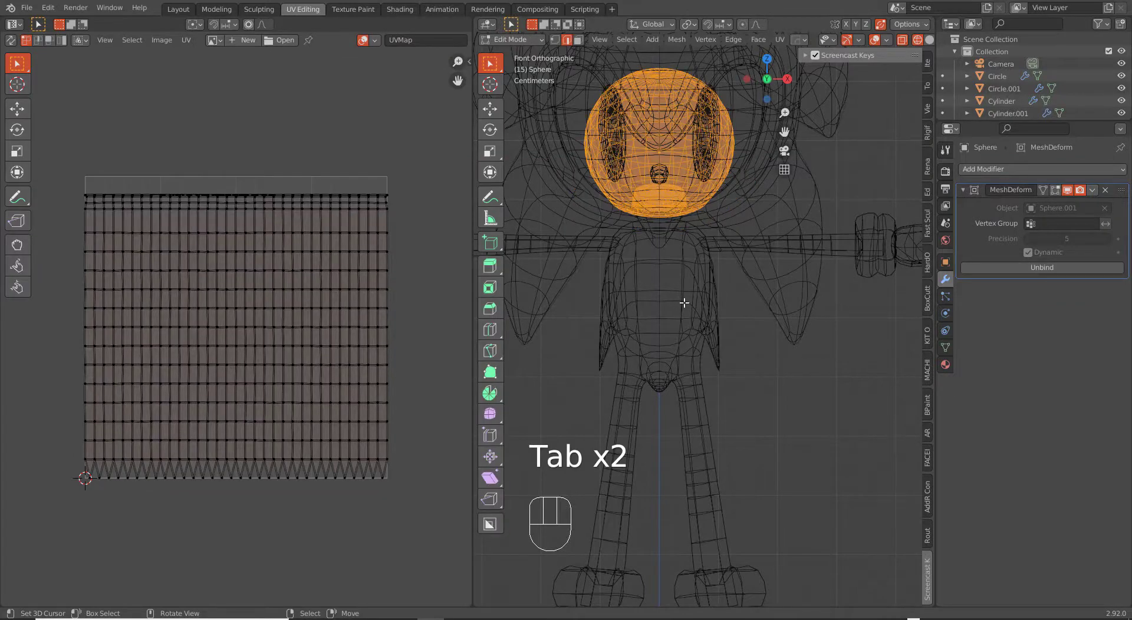
key(r)
key(y)
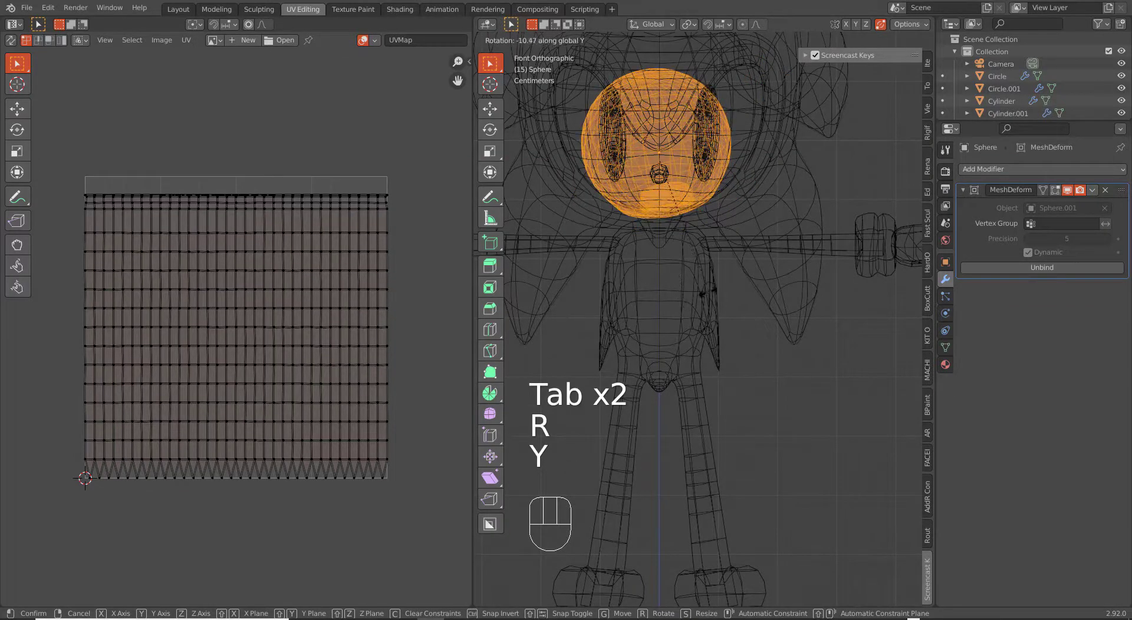
click(718, 286)
key(Tab)
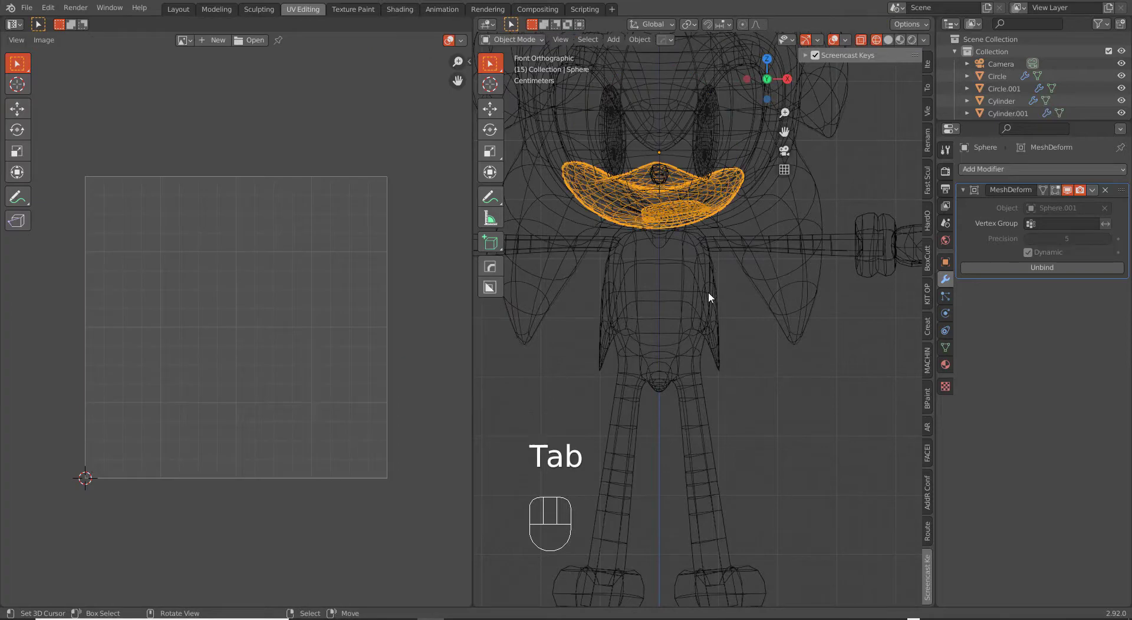
key(z)
click(785, 288)
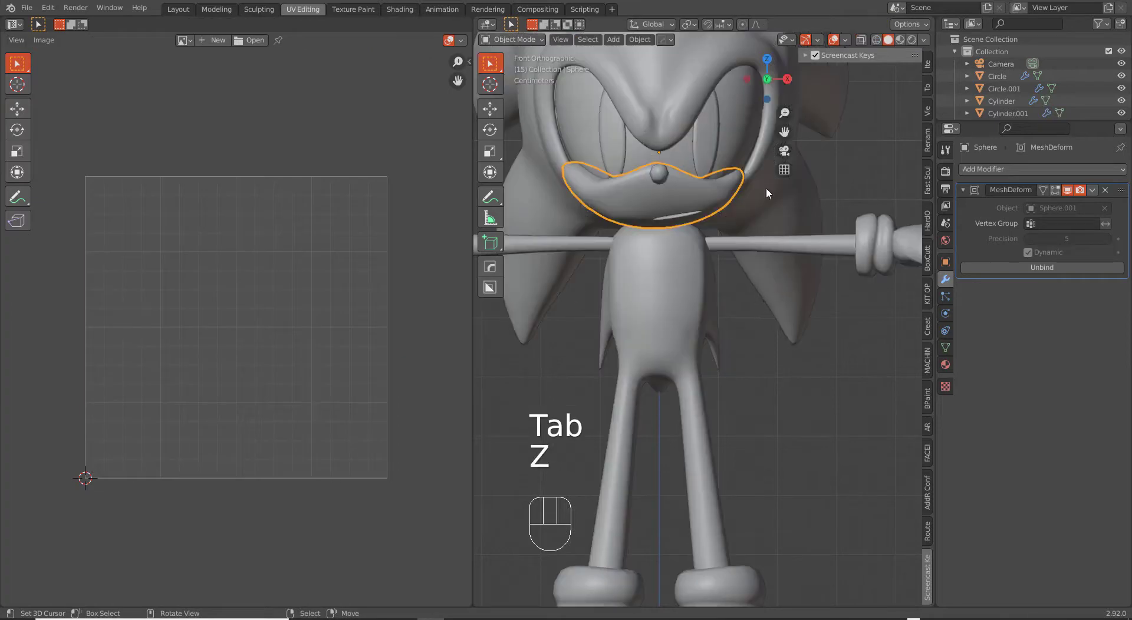
mouse_move(766, 186)
middle_down()
mouse_move(633, 228)
mouse_move(695, 245)
mouse_move(631, 210)
mouse_move(702, 233)
middle_up()
key(KP_1)
key(KP_2)
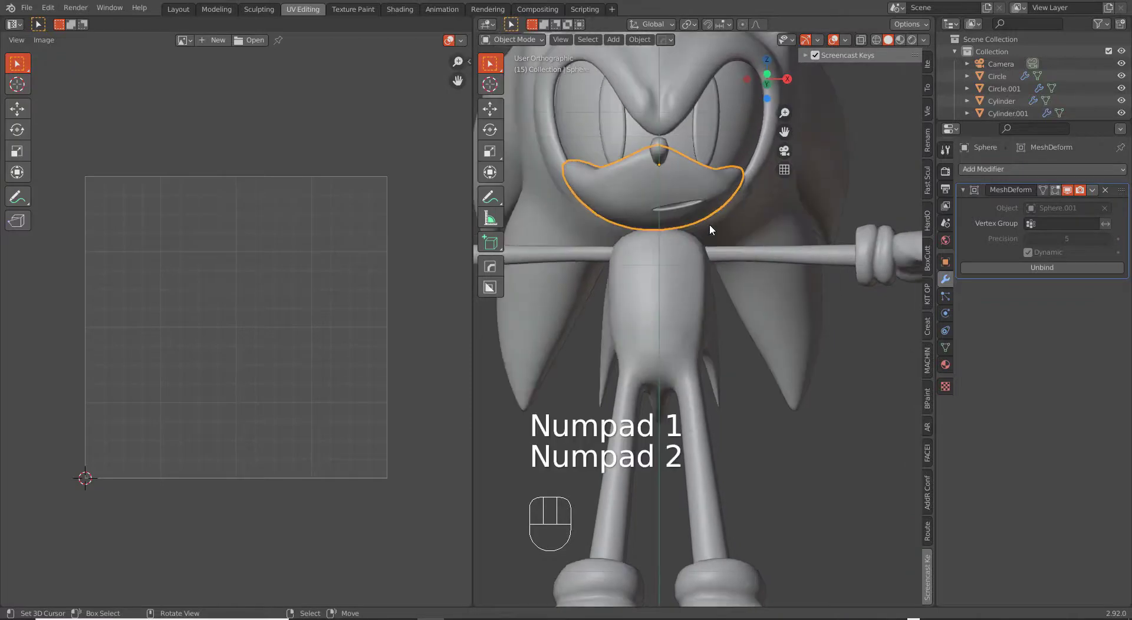
key(KP_1)
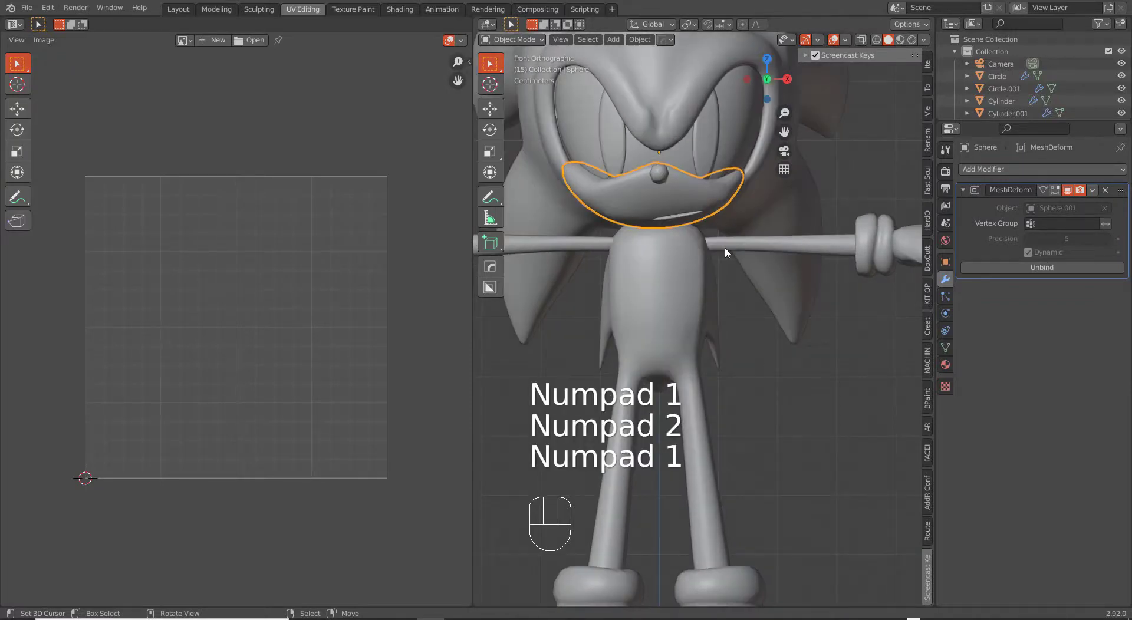
Step: Scale the muzzle's whole mesh down slightly in Edit Mode, then return to Object Mode and deselect everything
key(Tab)
key(Tab)
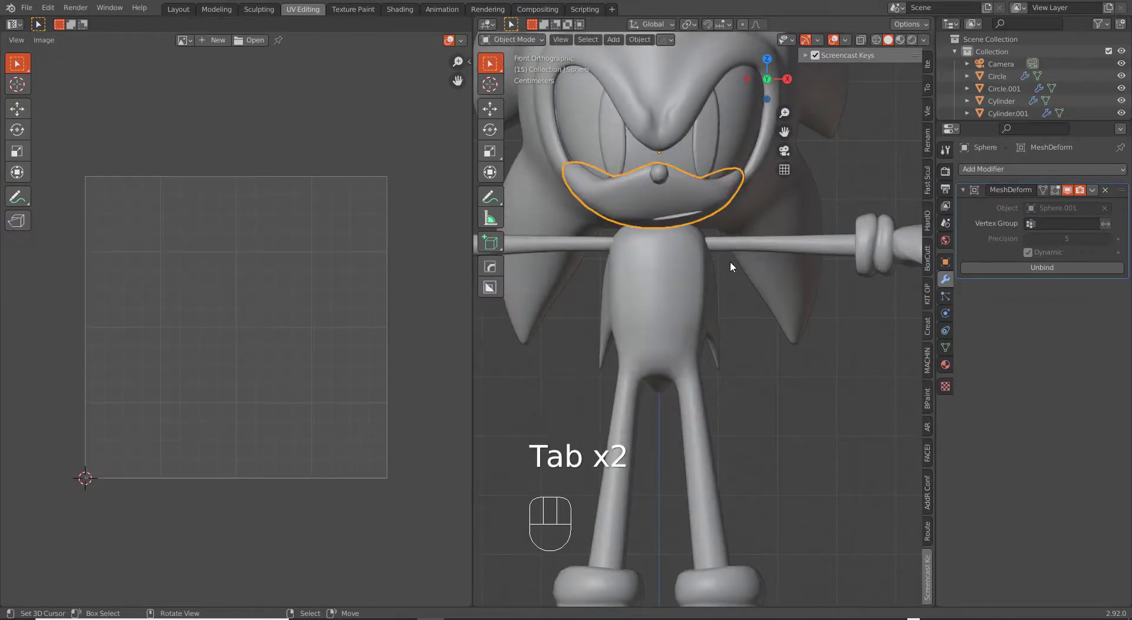
key(Tab)
key(s)
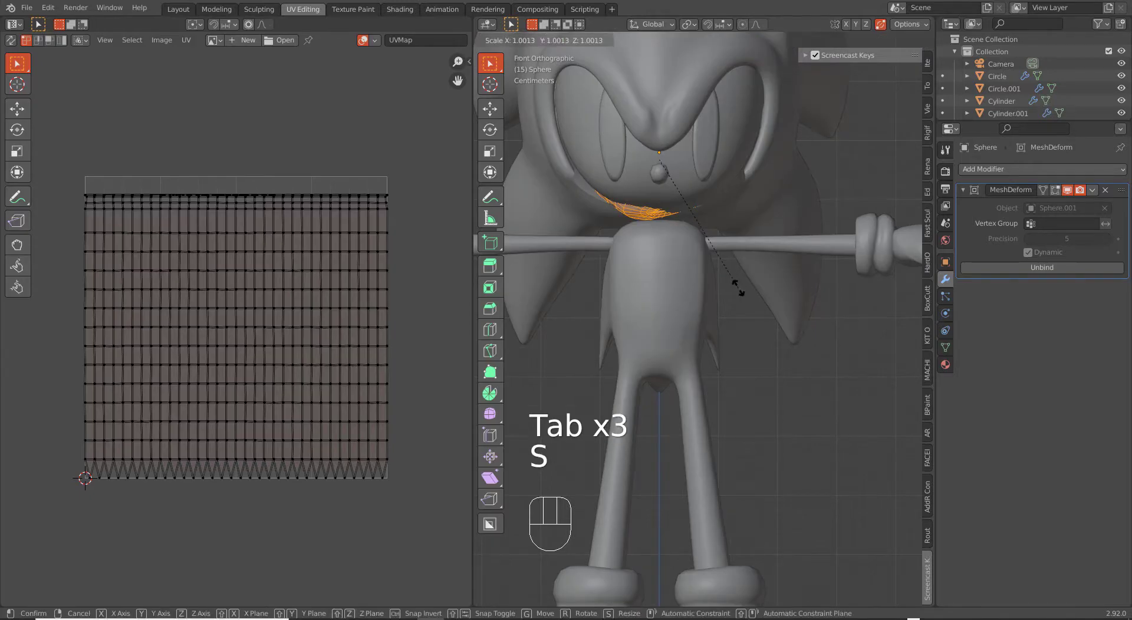
key(Tab)
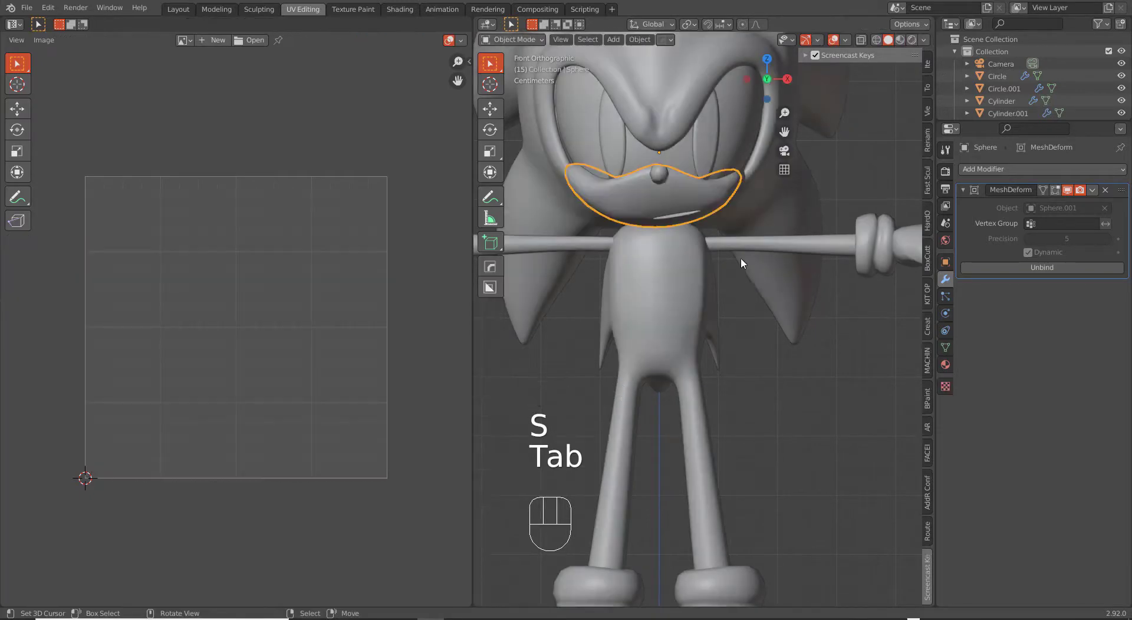
key(a)
key(a)
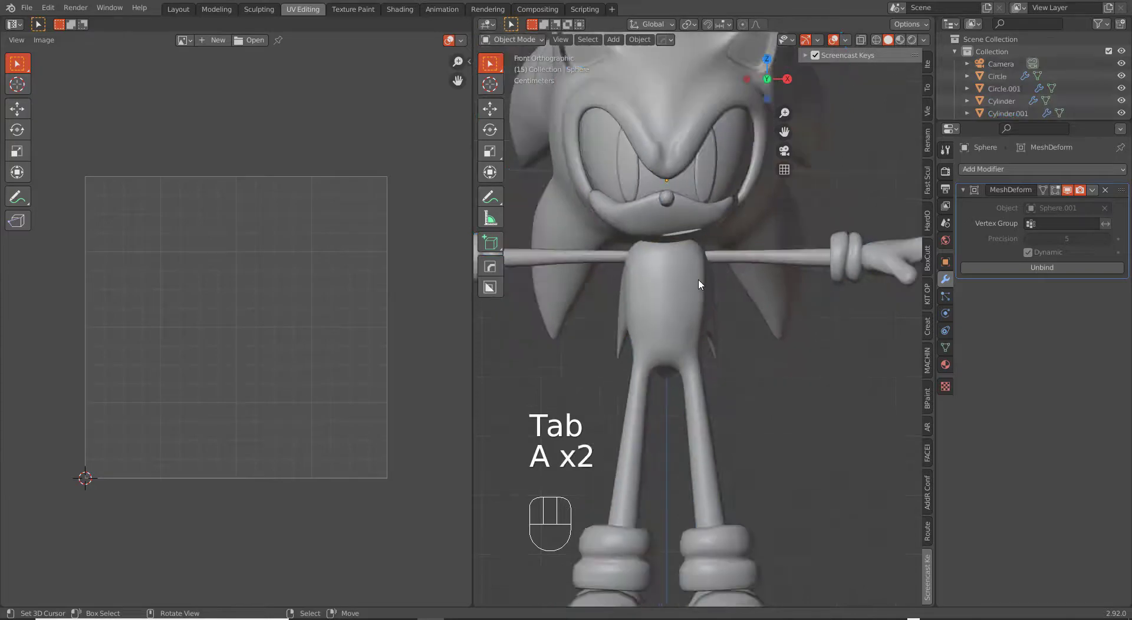
Step: Examine how the muzzle meets the head and eyes from the front and at an angle, briefly entering Edit Mode on the eyes
scroll(670, 295, up, 3)
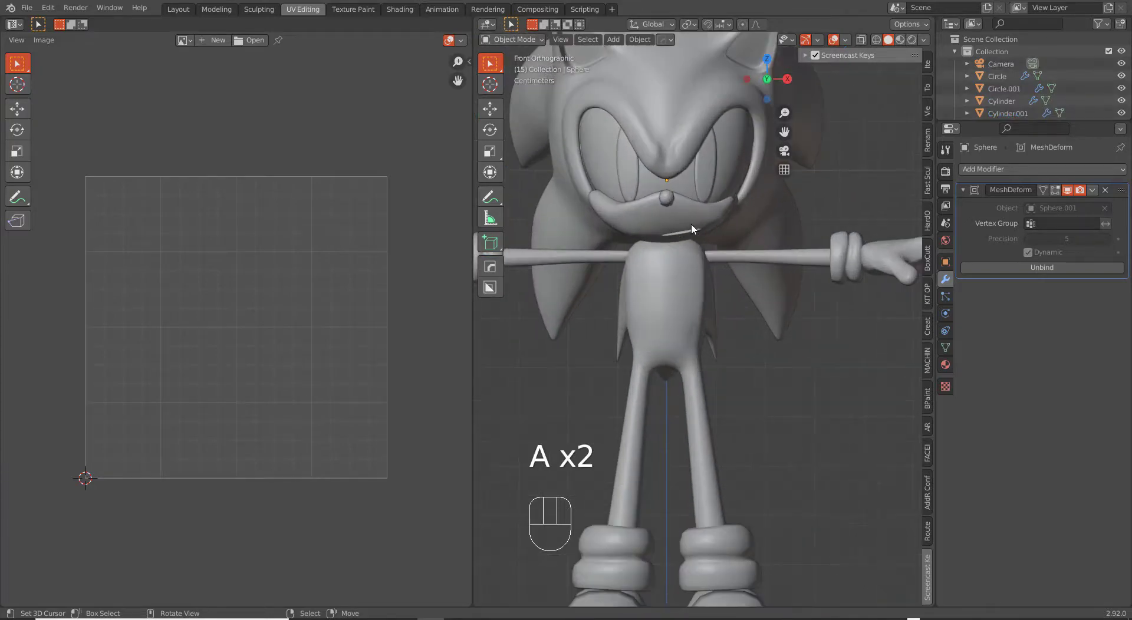
shift+click(691, 223)
scroll(702, 207, up, 2)
click(717, 230)
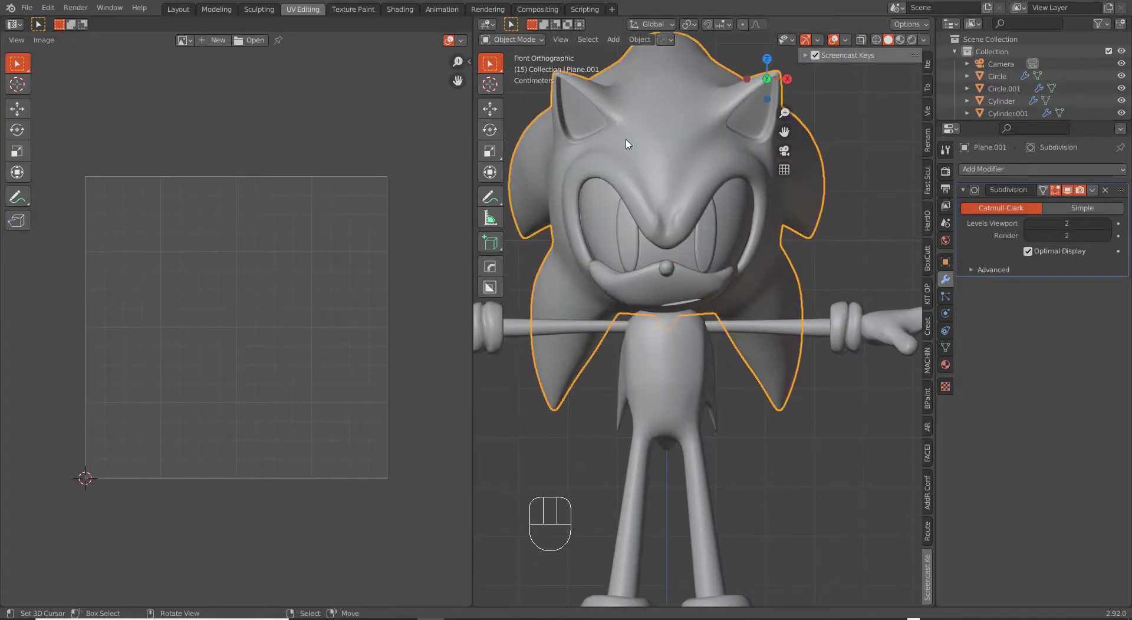
key(alt+Tab)
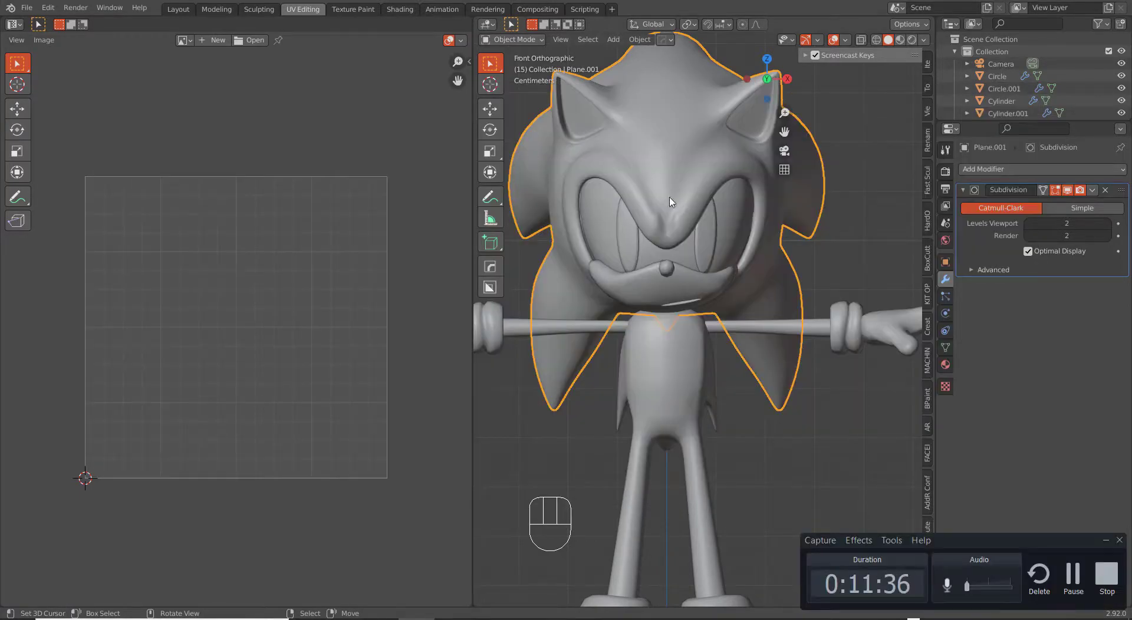
middle_drag(706, 286, 746, 244)
right_click(755, 222)
key(Tab)
key(Tab)
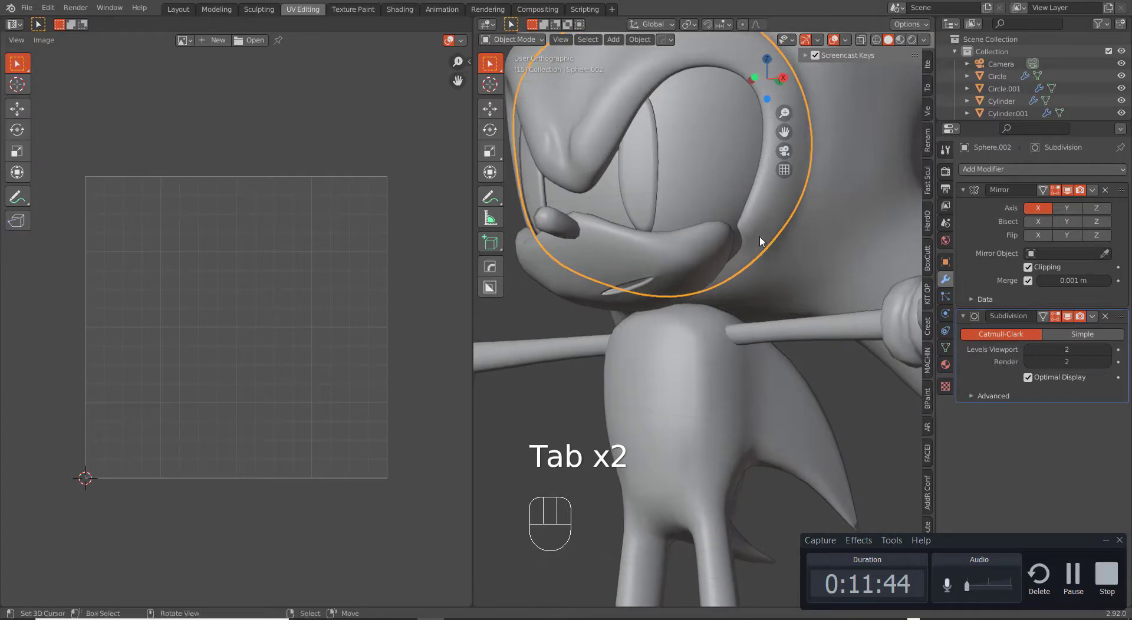
key(Tab)
key(Tab)
right_click(715, 252)
Step: Undo the recent selection and mode changes and the muzzle's scaling, then return to Object Mode
key(ctrl+z)
key(ctrl+z)
key(ctrl+z)
key(ctrl+z)
key(ctrl+z)
key(ctrl+z)
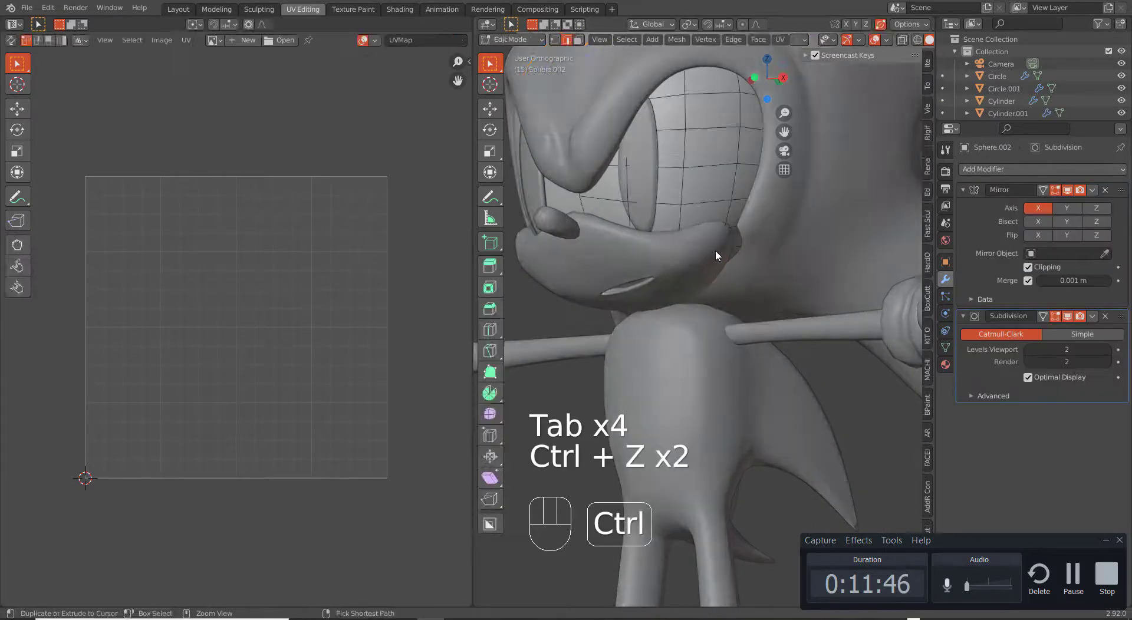
key(ctrl+z)
key(ctrl+z)
key(ctrl+z)
key(ctrl+z)
key(ctrl+z)
key(ctrl+z)
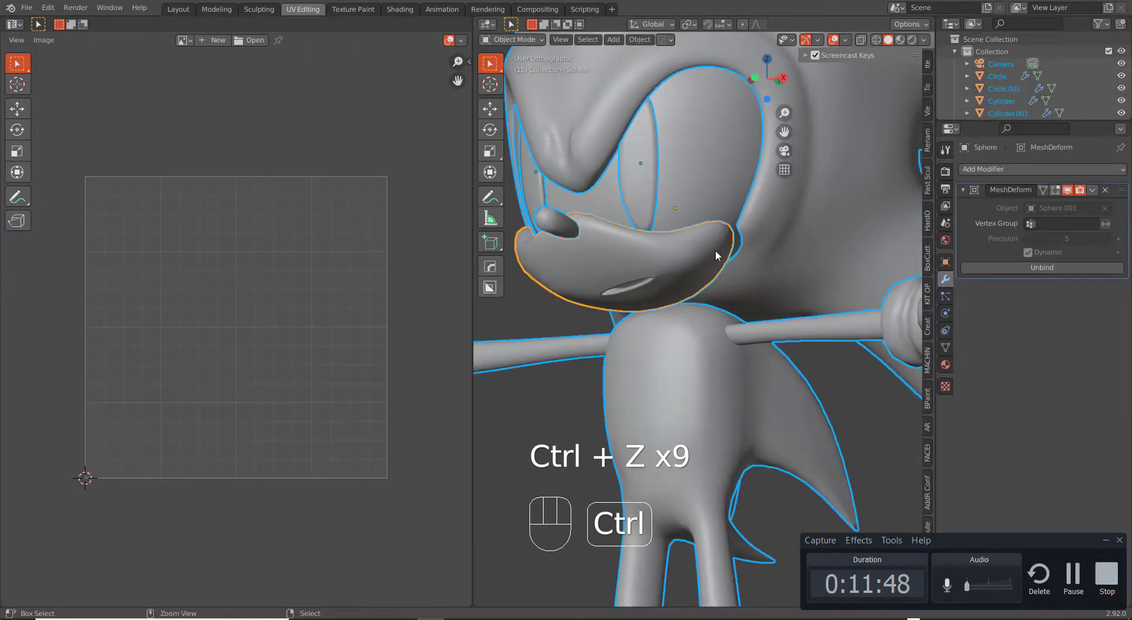
key(Tab)
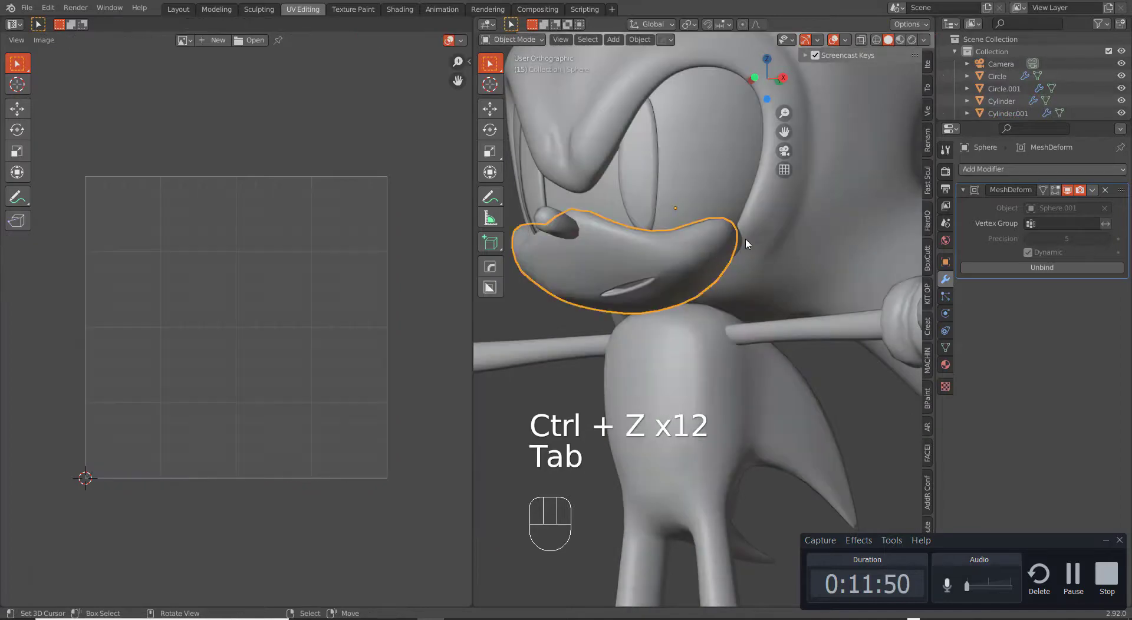
Step: Open the head mesh in Edit Mode, enable X-axis mirror editing and try moving the eye-rim edge beside the muzzle's corner
right_click(750, 231)
key(Tab)
middle_drag(749, 232, 749, 261)
key(g)
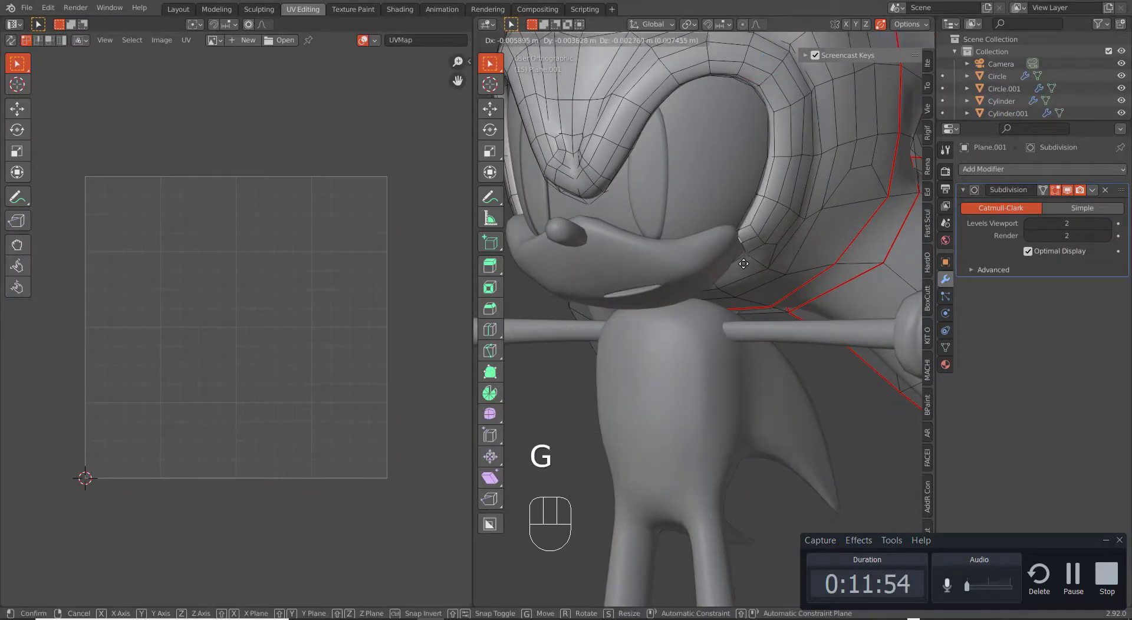
right_click(744, 265)
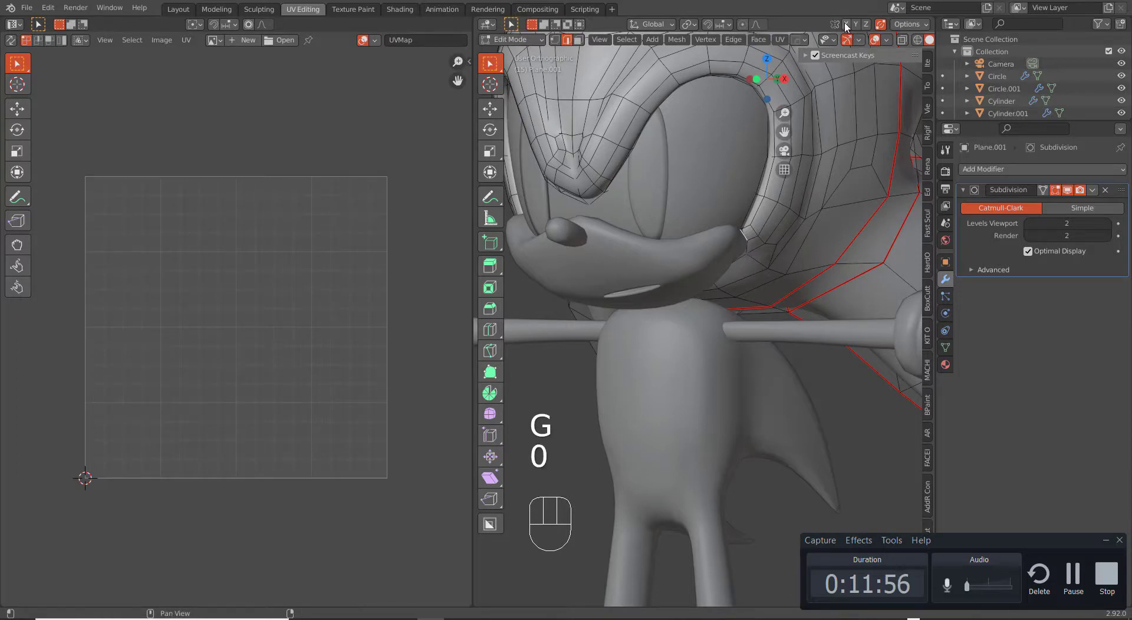
key(g)
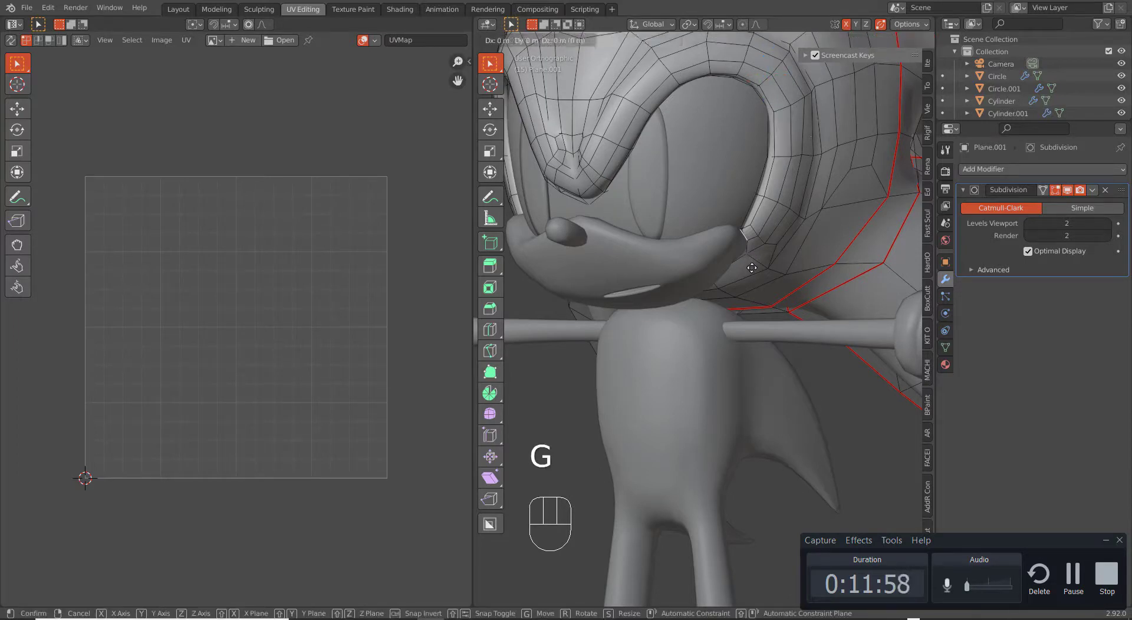
click(741, 270)
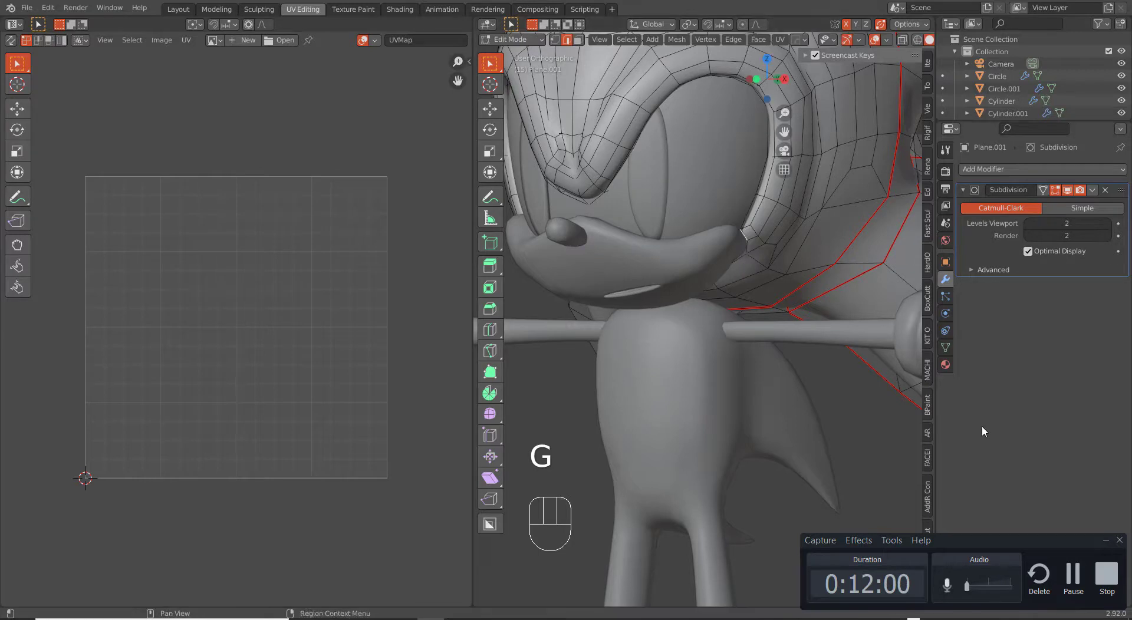
Step: Try again to move the eye-rim edge beside the muzzle's corner after toggling proportional editing
click(1105, 541)
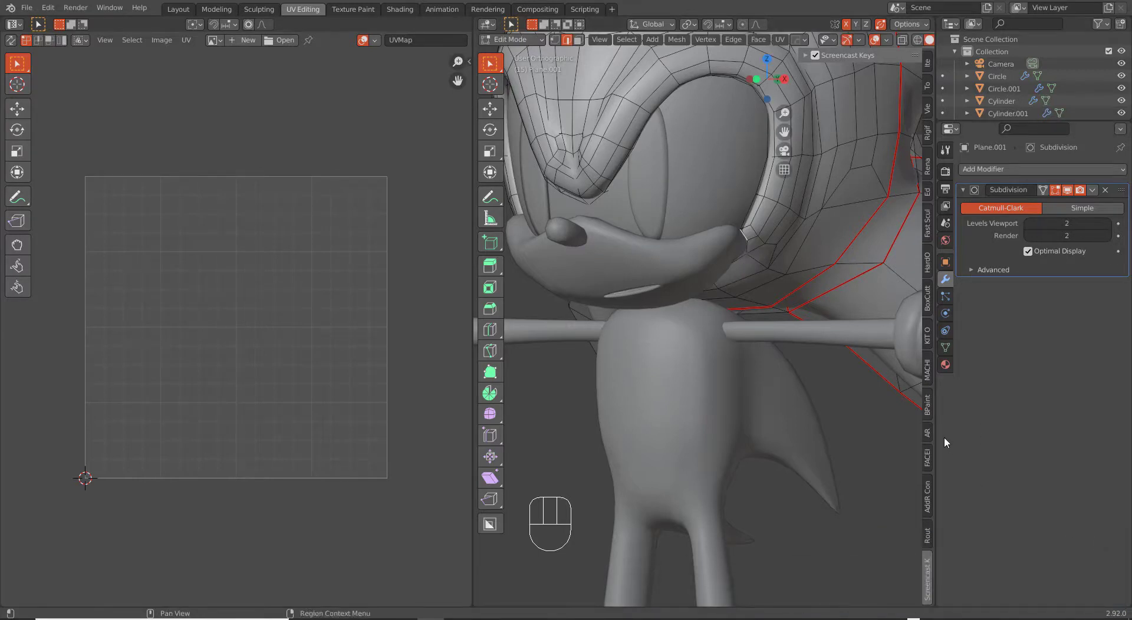
key(o)
key(g)
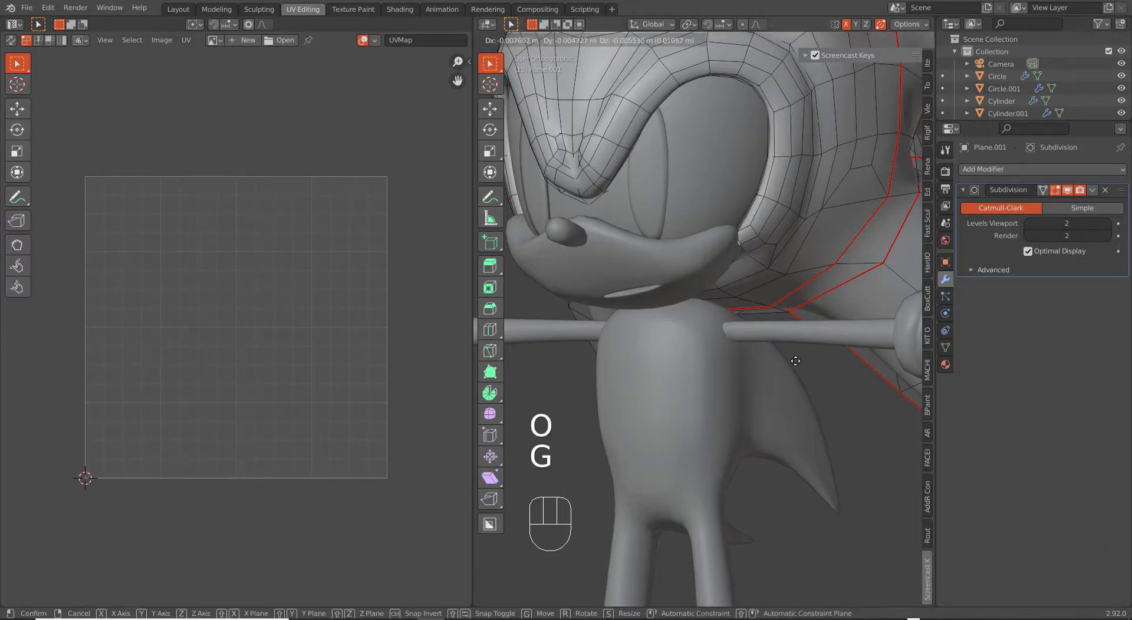
right_click(793, 359)
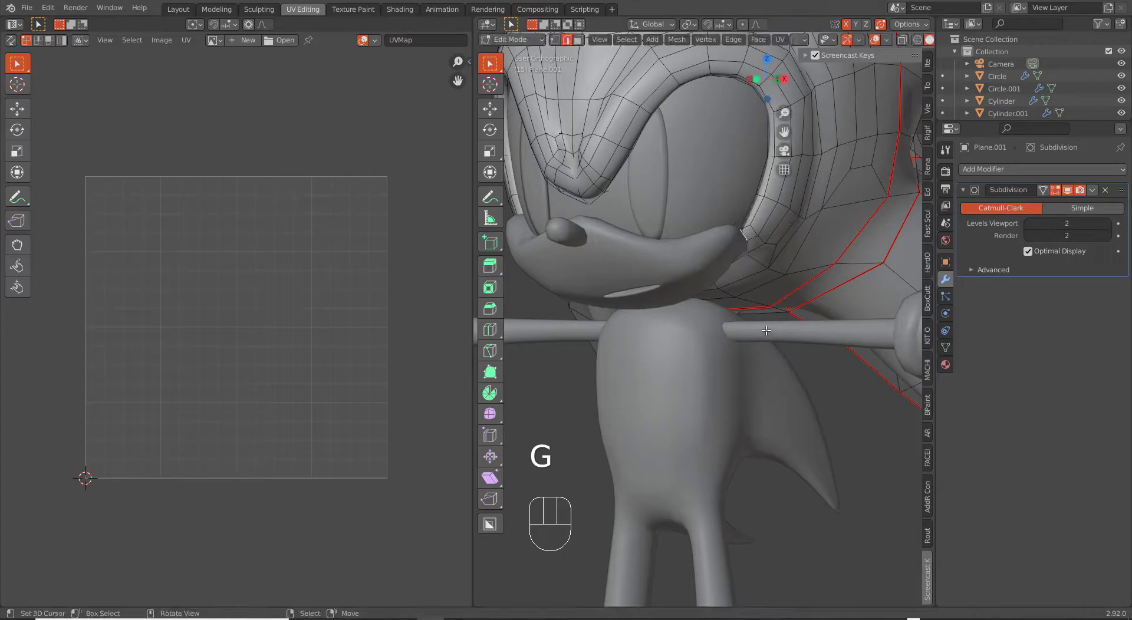
Step: Move the eye-rim edge beside the muzzle's corner inward with proportional editing, widening the influence size to about 0.08
key(o)
key(g)
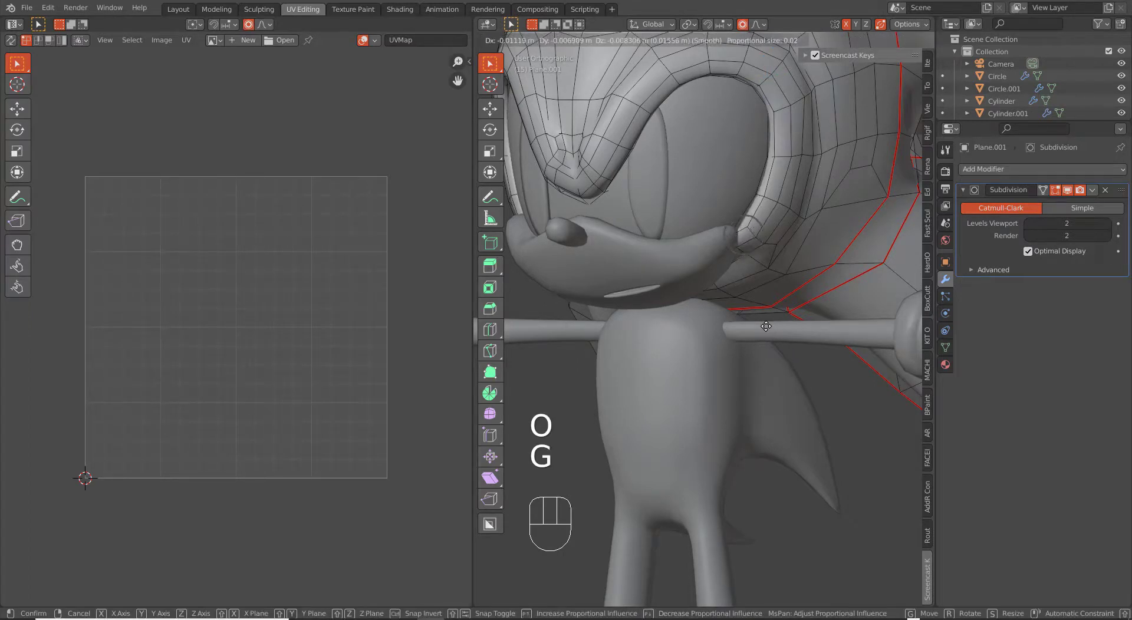
scroll(766, 326, down, 15)
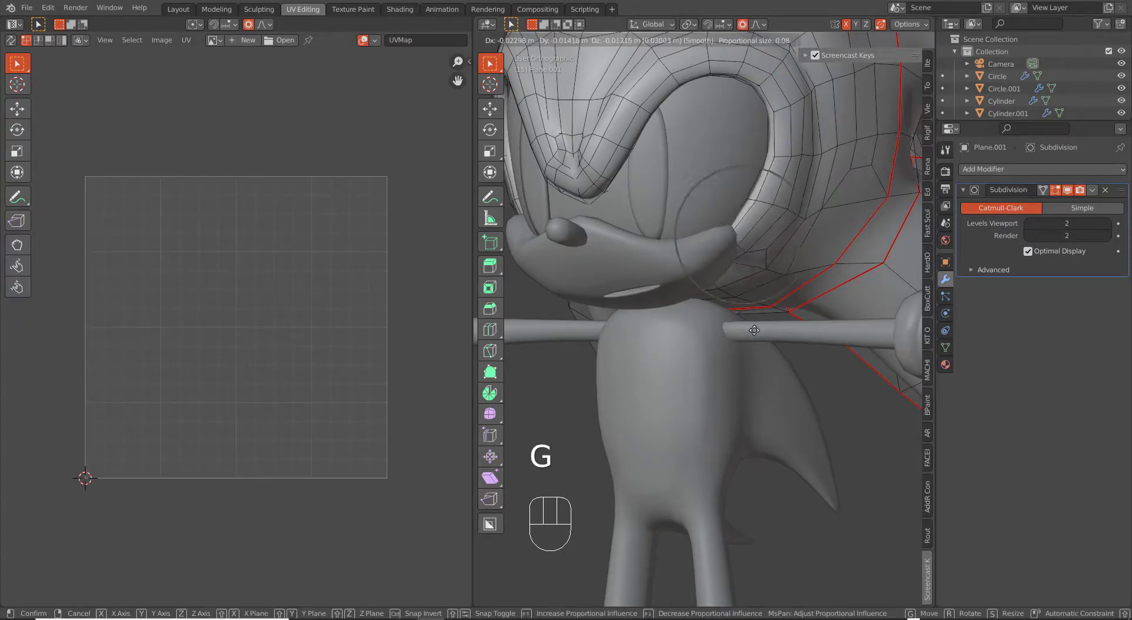
click(753, 329)
middle_drag(752, 312, 690, 282)
Step: Examine the reshaped eye rim and face in Object Mode from the front and from angled views
key(Tab)
key(Tab)
key(g)
key(Tab)
key(a)
key(a)
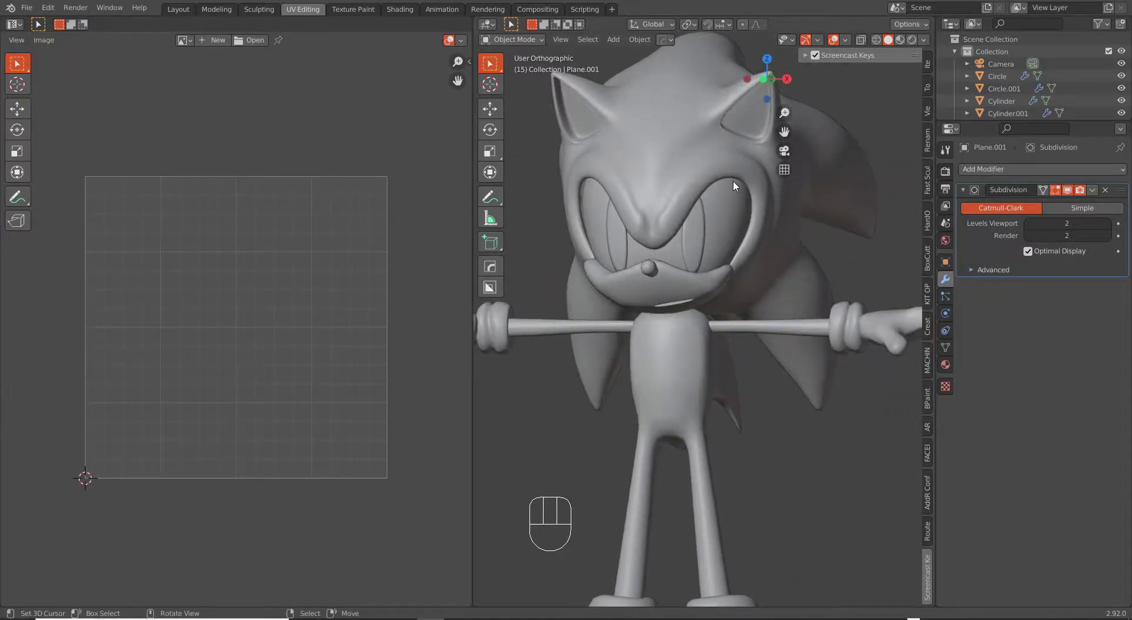
middle_drag(732, 186, 773, 180)
middle_drag(717, 157, 730, 164)
mouse_move(673, 133)
middle_down()
mouse_move(705, 149)
mouse_move(681, 138)
middle_up()
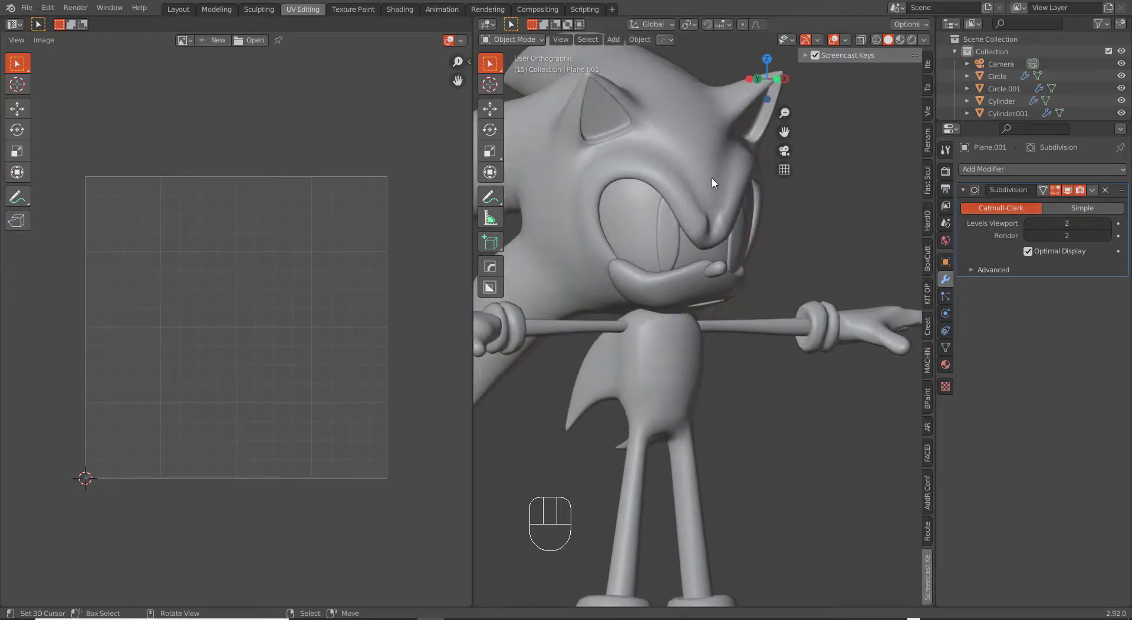
mouse_move(712, 183)
middle_down()
mouse_move(684, 213)
mouse_move(652, 195)
mouse_move(653, 177)
mouse_move(694, 276)
mouse_move(730, 184)
middle_up()
Step: Open the head mesh in Edit Mode with vertex selection and move the forehead vertex above the inner brow slightly outward
key(Tab)
scroll(661, 210, up, 4)
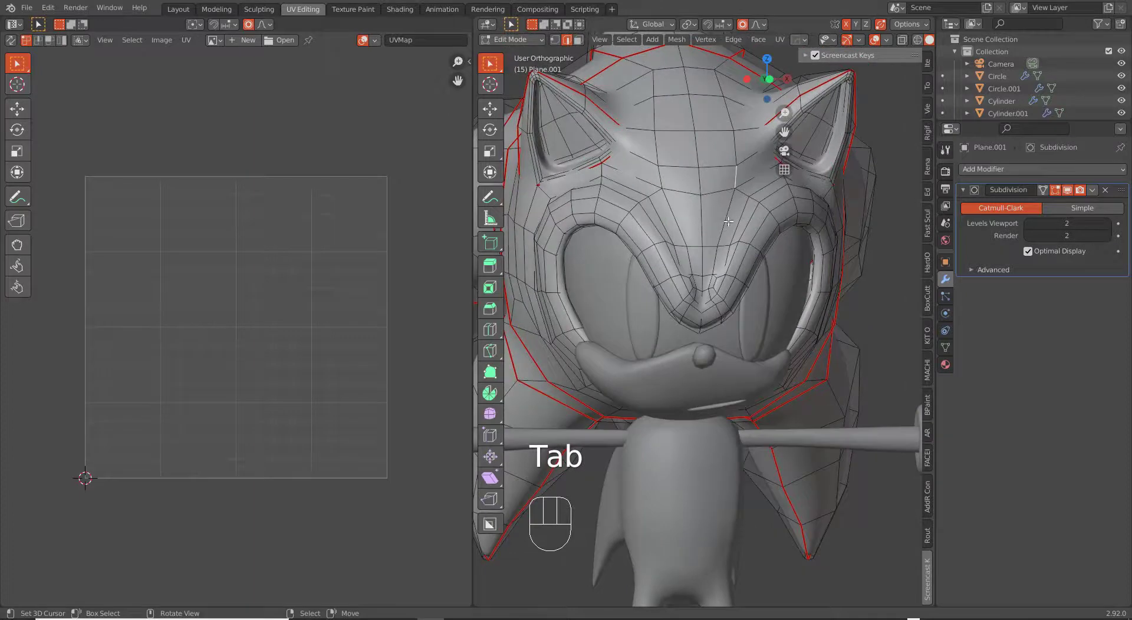
key(1)
click(738, 187)
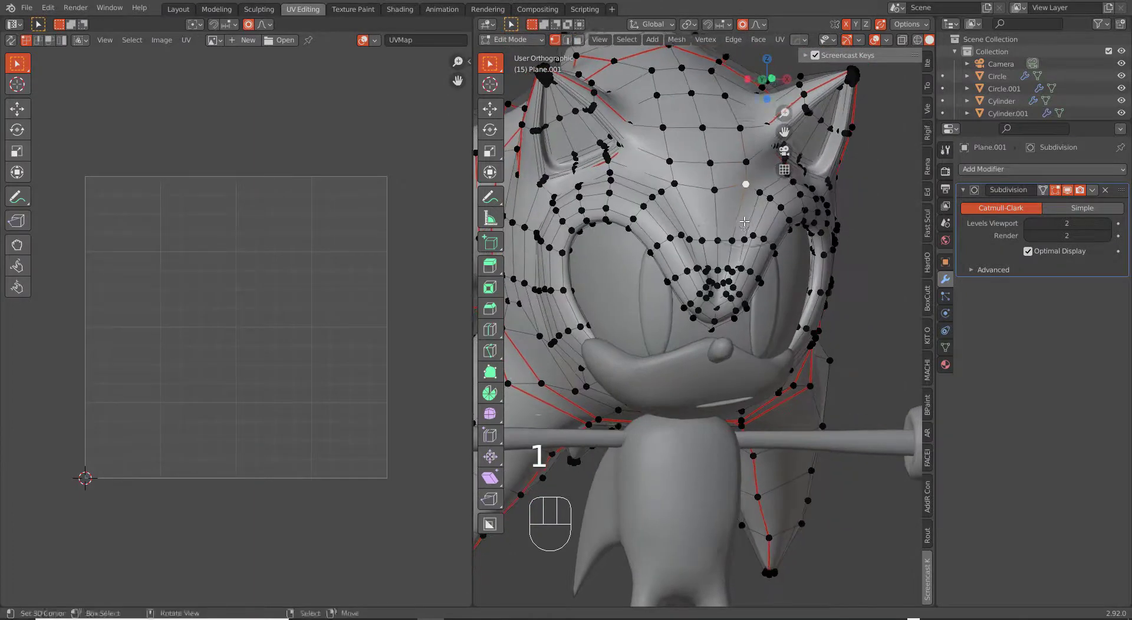
key(g)
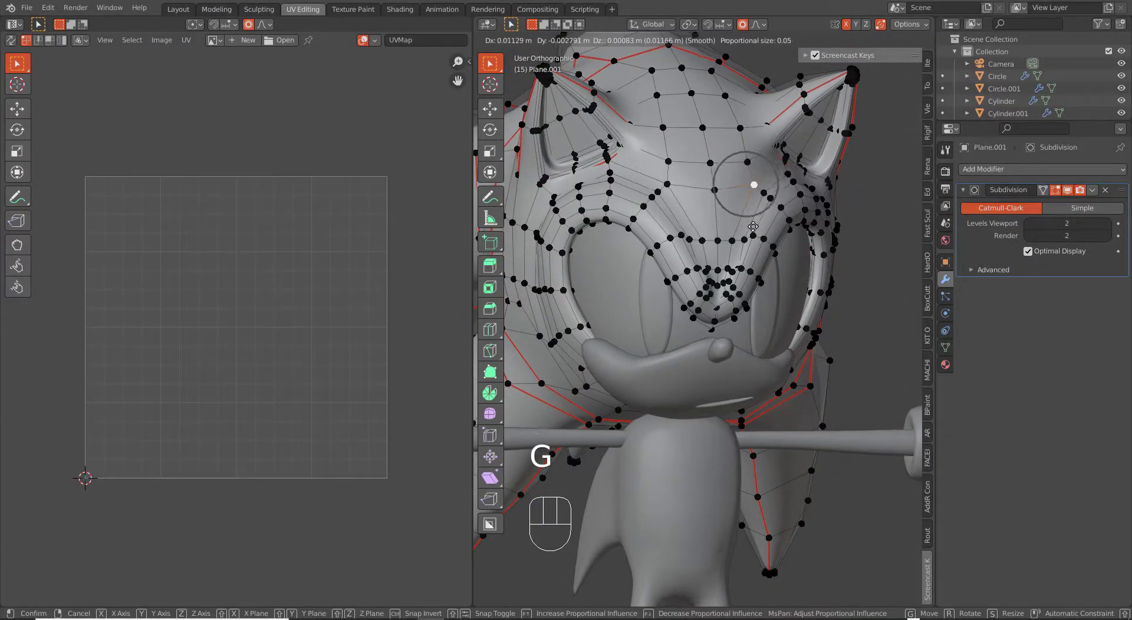
click(756, 226)
Step: Adjust the position of the vertex just above the brow's central dip and return to Object Mode
click(734, 238)
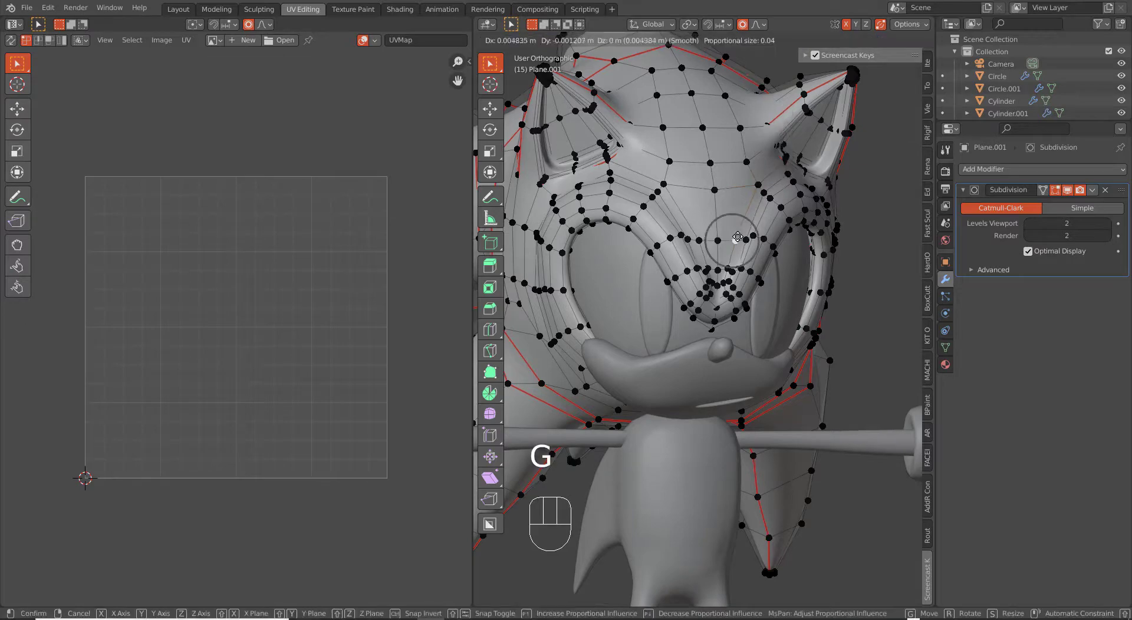
key(g)
click(758, 186)
key(Tab)
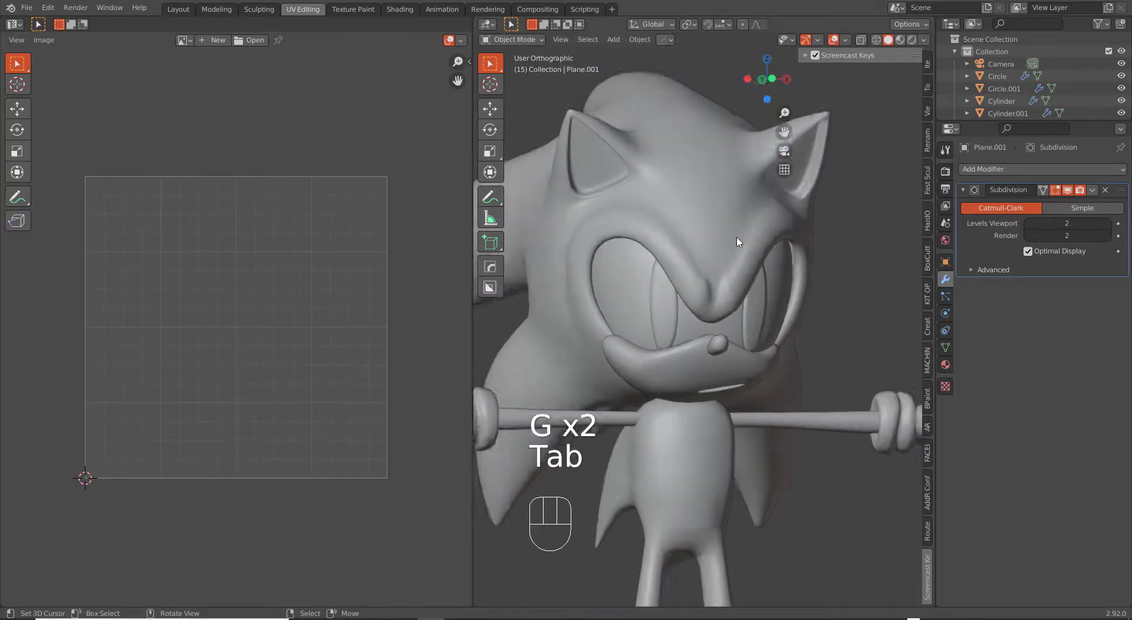